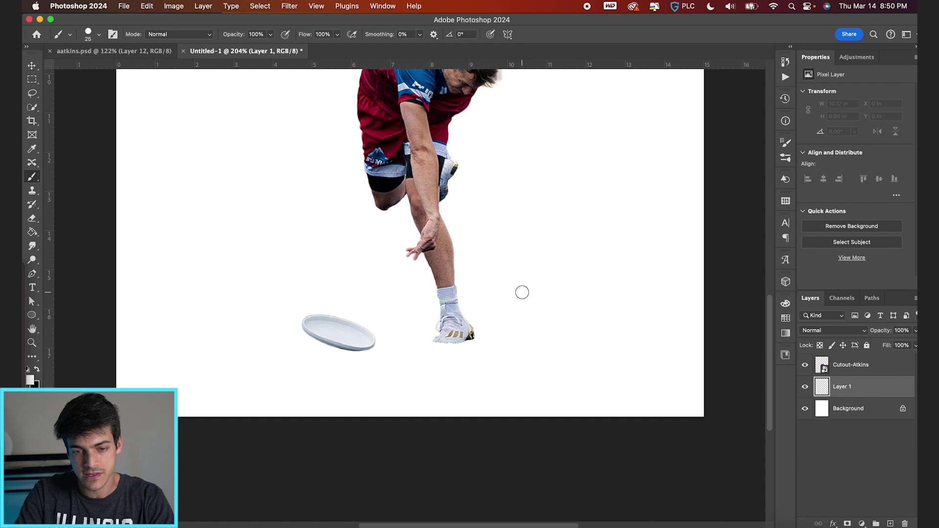
Step: Flatten the 40 px Soft Round brush tip into a thin horizontal ellipse and set its flow to 12%
{"action": "left_click", "coordinate": [100, 36]}
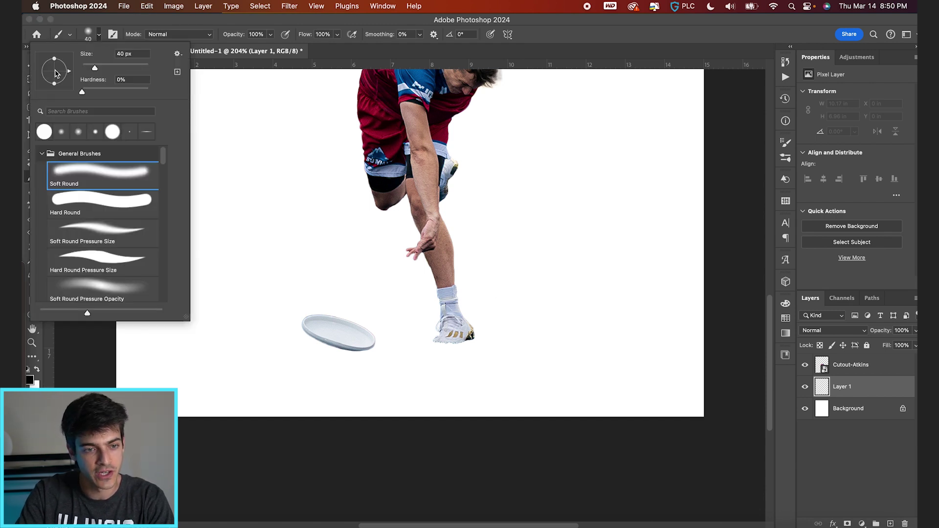
{"action": "mouse_move", "coordinate": [56, 69]}
{"action": "left_mouse_down"}
{"action": "mouse_move", "coordinate": [43, 66]}
{"action": "mouse_move", "coordinate": [40, 77]}
{"action": "mouse_move", "coordinate": [54, 73]}
{"action": "left_mouse_up"}
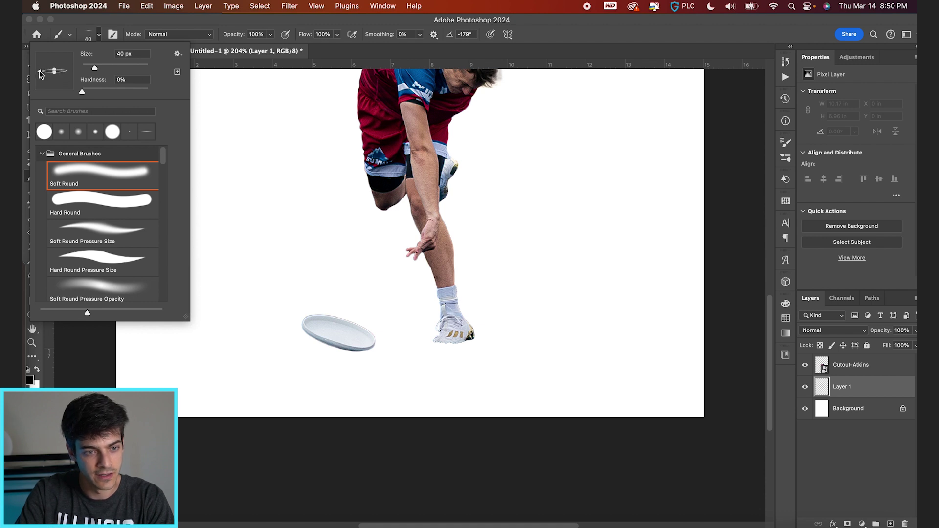
{"action": "left_click_drag", "start_coordinate": [310, 37], "coordinate": [262, 32]}
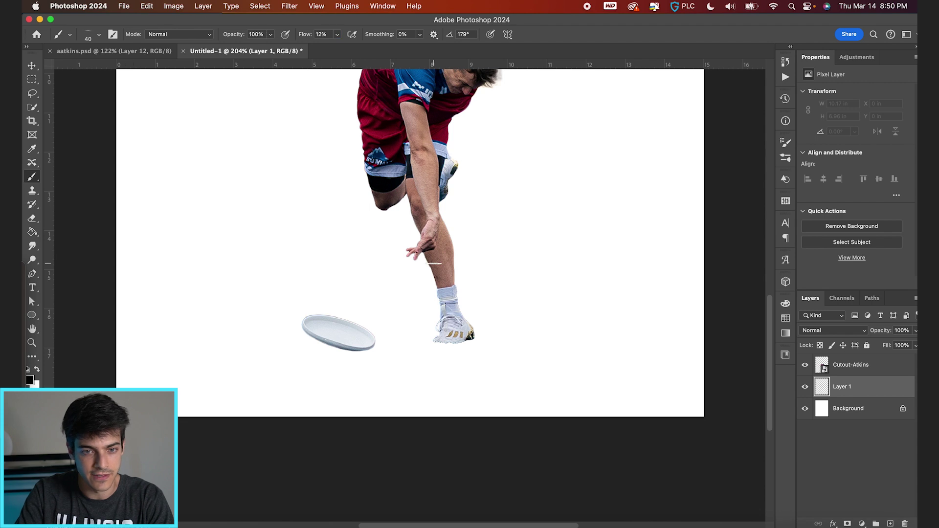
Step: Paint a thin black contact shadow on Layer 1 directly beneath the player's planted shoe
{"action": "scroll", "coordinate": [434, 263], "scroll_direction": "up", "scroll_amount": 2}
{"action": "scroll", "coordinate": [434, 263], "scroll_direction": "down", "scroll_amount": 4}
{"action": "scroll", "coordinate": [434, 263], "scroll_direction": "up", "scroll_amount": 4}
{"action": "key", "text": "]"}
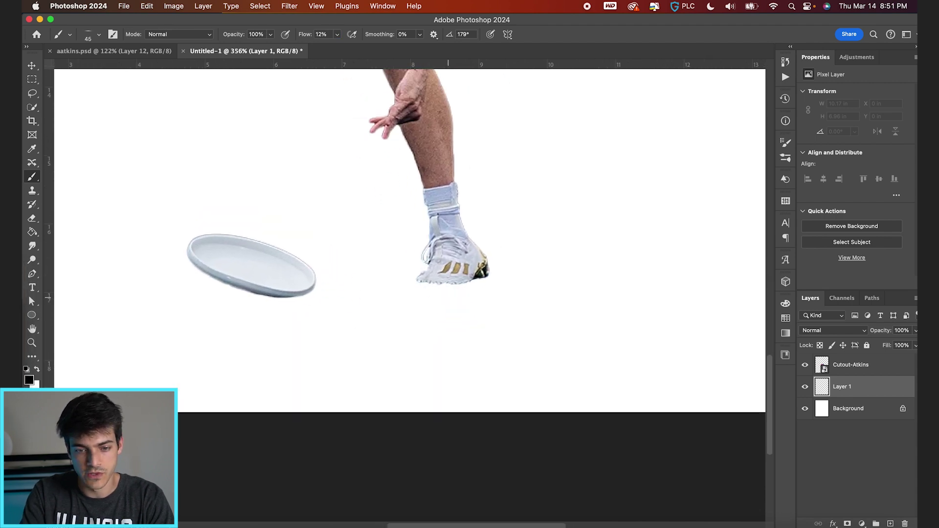
{"action": "scroll", "coordinate": [448, 298], "scroll_direction": "up", "scroll_amount": 3}
{"action": "left_click_drag", "start_coordinate": [446, 292], "coordinate": [441, 296]}
{"action": "key", "text": "bracketright"}
{"action": "key", "text": "bracketright"}
{"action": "key", "text": "bracketright"}
{"action": "key", "text": "bracketleft"}
{"action": "key", "text": "bracketleft"}
{"action": "key", "text": "bracketleft"}
{"action": "key", "text": "bracketleft"}
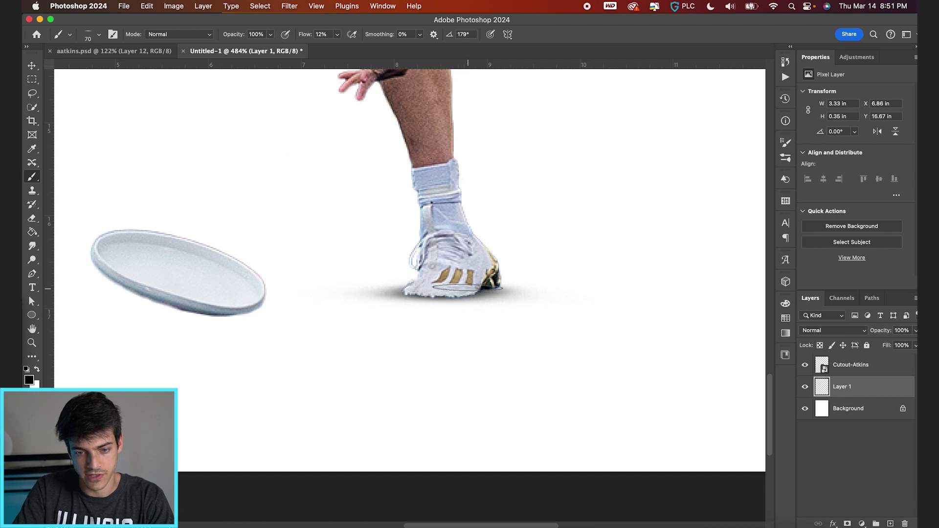
Step: Enlarge the flattened brush to 250 px and paint a wider, softer shadow around the shoe's contact point
{"action": "scroll", "coordinate": [439, 295], "scroll_direction": "down", "scroll_amount": 3}
{"action": "key", "text": "bracketright"}
{"action": "key", "text": "bracketright"}
{"action": "key", "text": "bracketright"}
{"action": "key", "text": "bracketright"}
{"action": "key", "text": "bracketright"}
{"action": "key", "text": "bracketright"}
{"action": "key", "text": "bracketright"}
{"action": "key", "text": "bracketright"}
{"action": "mouse_move", "coordinate": [440, 294]}
{"action": "left_mouse_down"}
{"action": "mouse_move", "coordinate": [434, 306]}
{"action": "mouse_move", "coordinate": [424, 302]}
{"action": "left_mouse_up"}
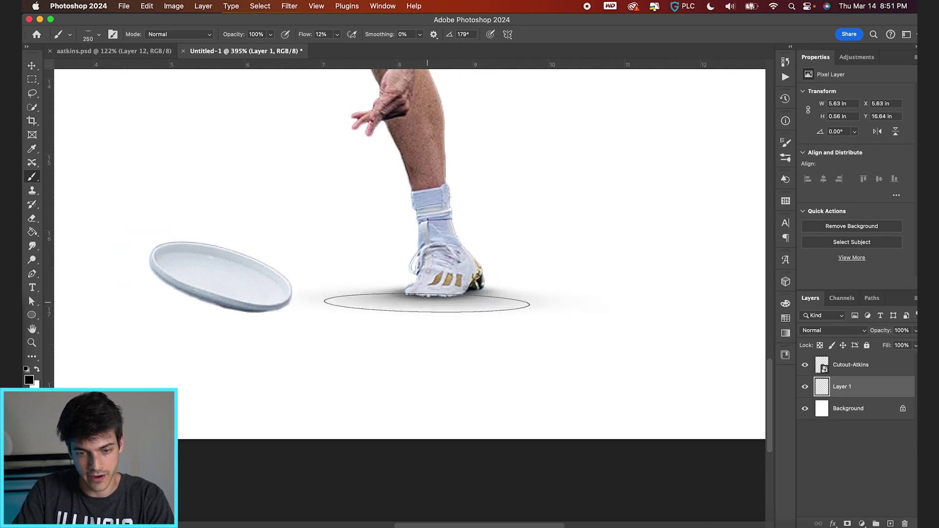
Step: Paint a soft contact shadow beneath the disc with smaller sizes of the flattened brush
{"action": "scroll", "coordinate": [426, 301], "scroll_direction": "down", "scroll_amount": 10}
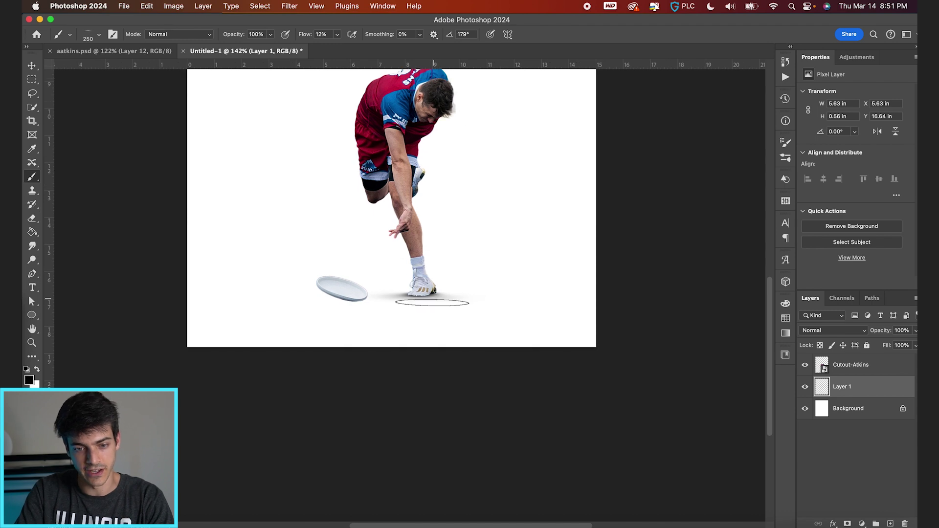
{"action": "scroll", "coordinate": [357, 300], "scroll_direction": "up", "scroll_amount": 8}
{"action": "key", "text": "bracketleft"}
{"action": "key", "text": "bracketleft"}
{"action": "key", "text": "bracketleft"}
{"action": "key", "text": "bracketleft"}
{"action": "key", "text": "bracketleft"}
{"action": "key", "text": "bracketleft"}
{"action": "left_click", "coordinate": [365, 299]}
{"action": "key", "text": "bracketright"}
{"action": "key", "text": "bracketright"}
{"action": "key", "text": "bracketright"}
{"action": "left_click", "coordinate": [331, 297]}
{"action": "left_click", "coordinate": [309, 297]}
{"action": "left_click", "coordinate": [306, 296]}
Step: Add a new layer and paint a broad, faint ground shadow under the player and disc with an 800 px brush
{"action": "scroll", "coordinate": [411, 295], "scroll_direction": "down", "scroll_amount": 6}
{"action": "key", "text": "bracketright"}
{"action": "key", "text": "bracketright"}
{"action": "key", "text": "bracketright"}
{"action": "key", "text": "bracketright"}
{"action": "key", "text": "bracketright"}
{"action": "key", "text": "bracketright"}
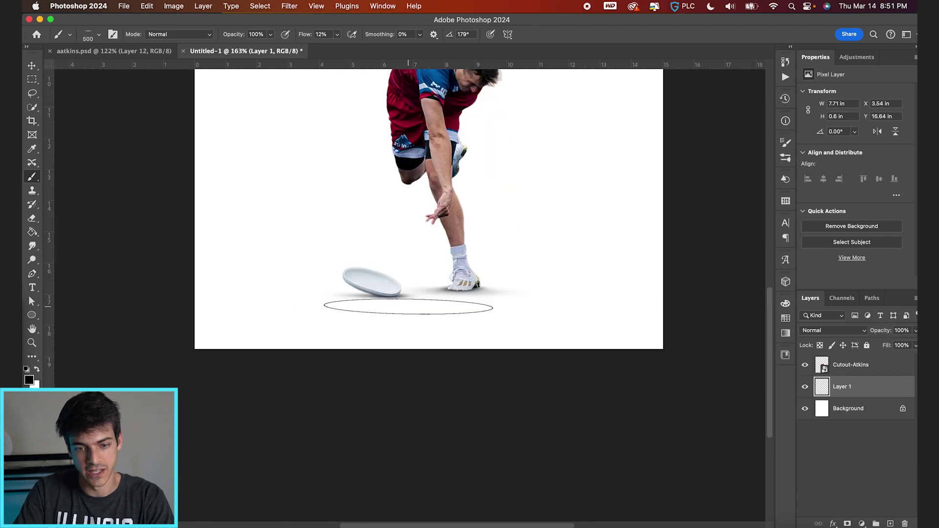
{"action": "scroll", "coordinate": [408, 306], "scroll_direction": "down", "scroll_amount": 4}
{"action": "key", "text": "super+shift+alt+n"}
{"action": "scroll", "coordinate": [419, 402], "scroll_direction": "up", "scroll_amount": 2}
{"action": "key", "text": "bracketright"}
{"action": "key", "text": "bracketright"}
{"action": "key", "text": "bracketright"}
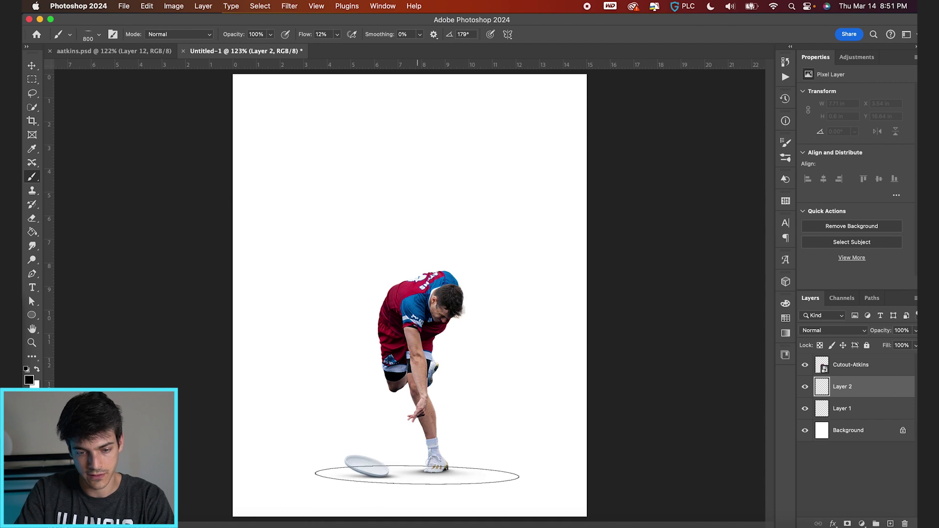
{"action": "left_click", "coordinate": [417, 474]}
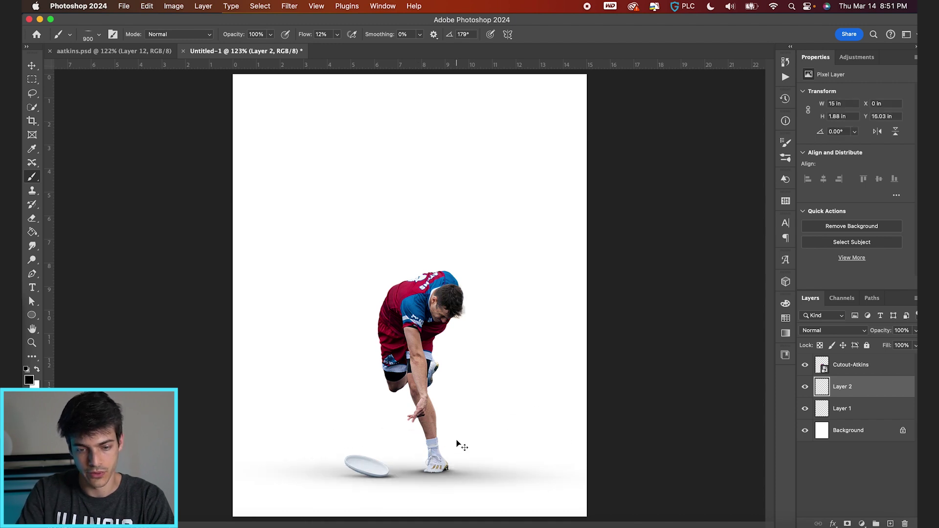
{"action": "key", "text": "v"}
Step: Add another layer above the ground shadow and paint on it between the disc and shoe with a 150 px brush
{"action": "scroll", "coordinate": [426, 457], "scroll_direction": "up", "scroll_amount": 3}
{"action": "scroll", "coordinate": [425, 453], "scroll_direction": "down", "scroll_amount": 5}
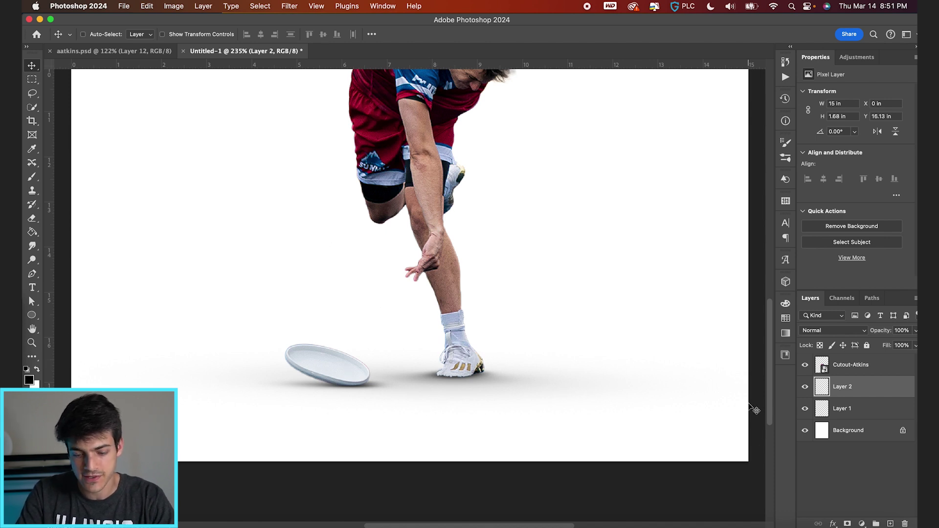
{"action": "key", "text": "super+shift+alt+n"}
{"action": "key", "text": "b"}
{"action": "key", "text": "bracketleft"}
{"action": "key", "text": "bracketleft"}
{"action": "key", "text": "bracketleft"}
{"action": "key", "text": "bracketleft"}
{"action": "key", "text": "bracketleft"}
{"action": "key", "text": "bracketleft"}
{"action": "key", "text": "bracketleft"}
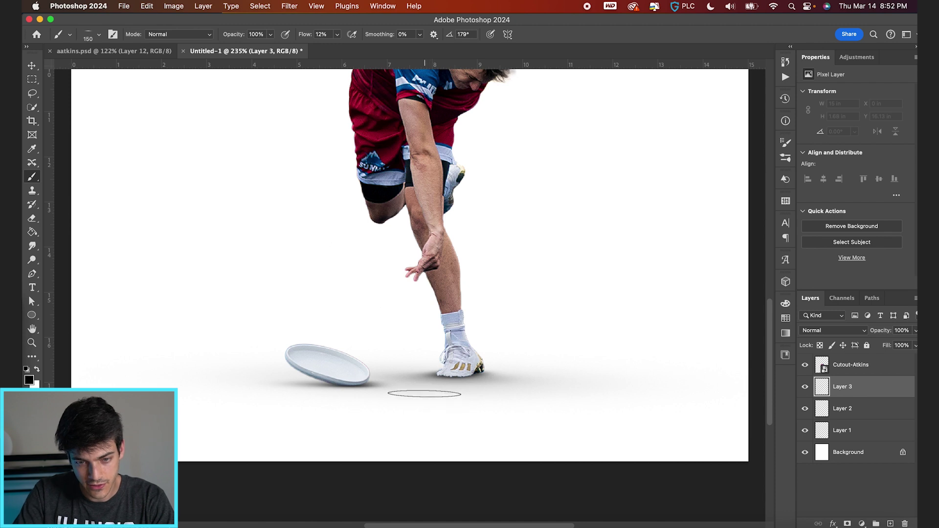
{"action": "mouse_move", "coordinate": [423, 394]}
{"action": "left_mouse_down"}
{"action": "mouse_move", "coordinate": [490, 391]}
{"action": "mouse_move", "coordinate": [425, 394]}
{"action": "left_mouse_up"}
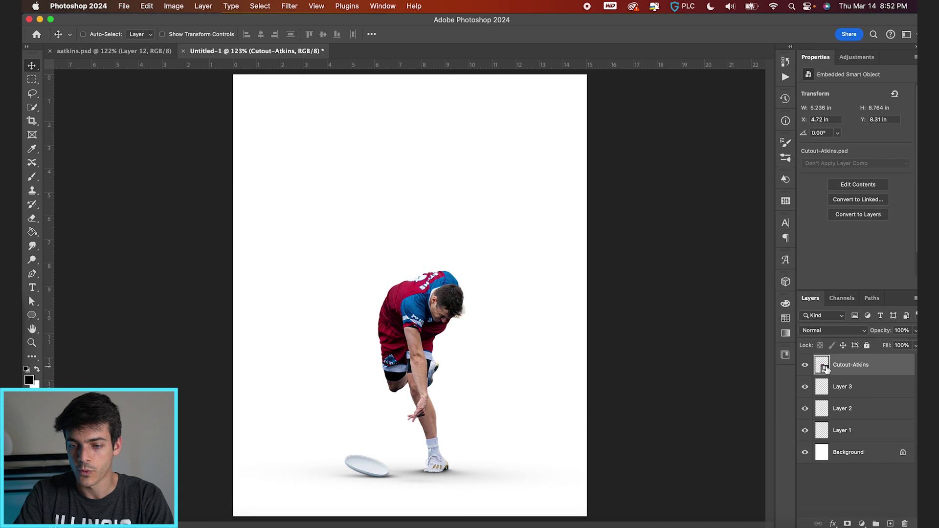
Step: Open the Camera Raw Filter for the player cutout and set Clarity to +17 and Texture to +14
{"action": "left_click", "coordinate": [288, 6]}
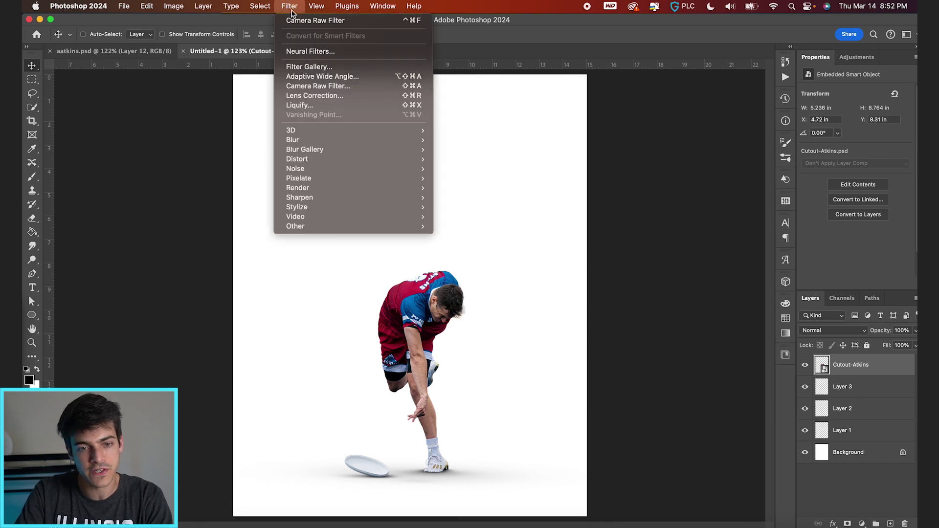
{"action": "left_click", "coordinate": [303, 88]}
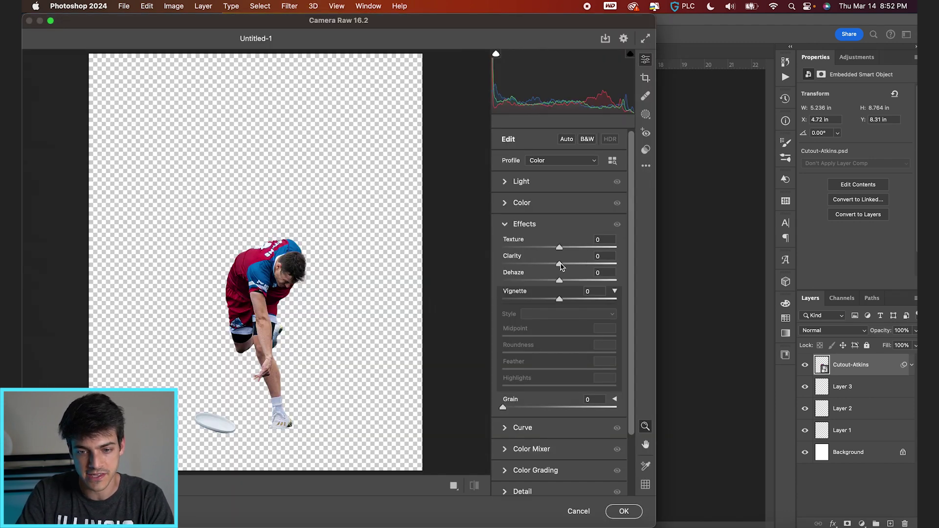
{"action": "left_click_drag", "start_coordinate": [560, 264], "coordinate": [570, 251]}
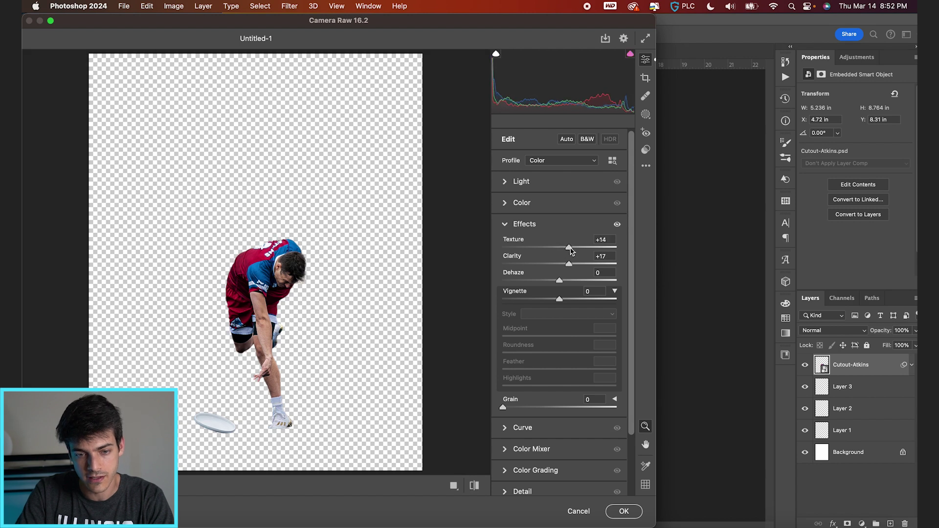
Step: Set the cutout's Exposure to +0.45, Contrast +1, Highlights -26, Shadows +29, Whites +12 and Blacks -7
{"action": "left_click", "coordinate": [507, 182]}
{"action": "left_click_drag", "start_coordinate": [560, 208], "coordinate": [566, 209]}
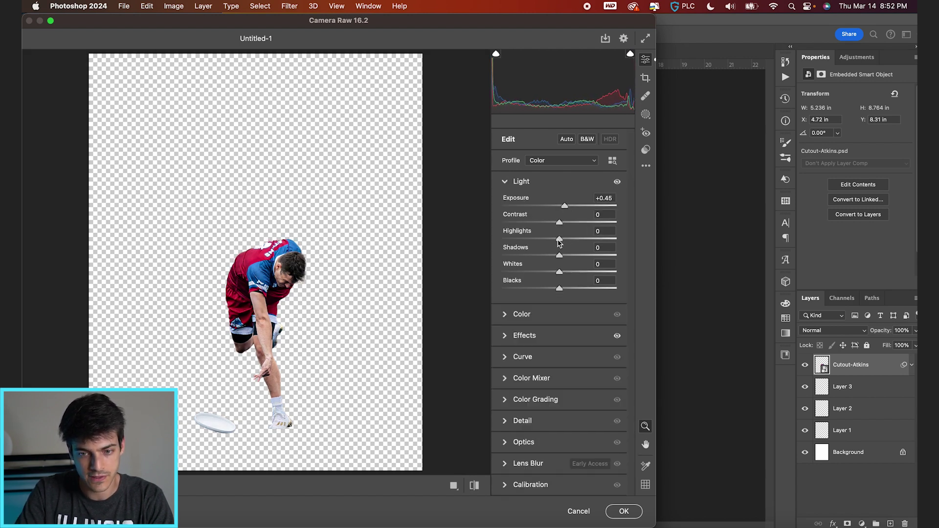
{"action": "mouse_move", "coordinate": [559, 255]}
{"action": "left_mouse_down"}
{"action": "mouse_move", "coordinate": [579, 259]}
{"action": "mouse_move", "coordinate": [545, 241]}
{"action": "mouse_move", "coordinate": [576, 260]}
{"action": "left_mouse_up"}
{"action": "left_click", "coordinate": [294, 308]}
{"action": "left_click", "coordinate": [294, 308], "text": "alt"}
{"action": "left_click", "coordinate": [294, 308], "text": "alt"}
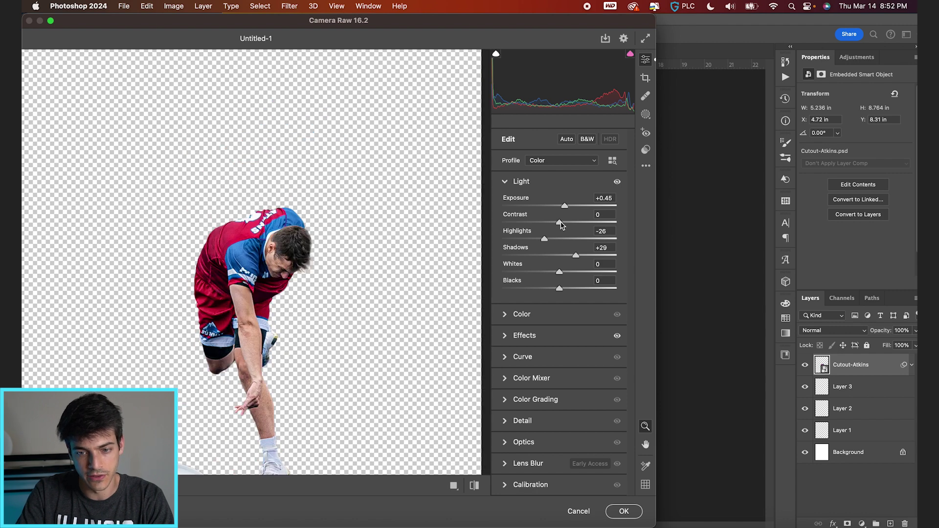
{"action": "left_click_drag", "start_coordinate": [561, 224], "coordinate": [562, 224]}
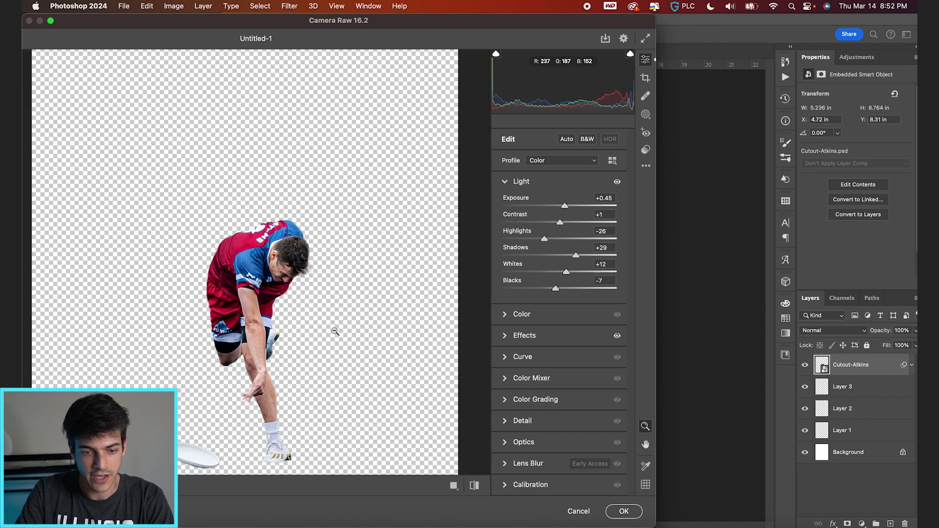
Step: Shift the Oranges hue in the Color Mixer to -30 to redden the player's skin tone
{"action": "left_click", "coordinate": [335, 331]}
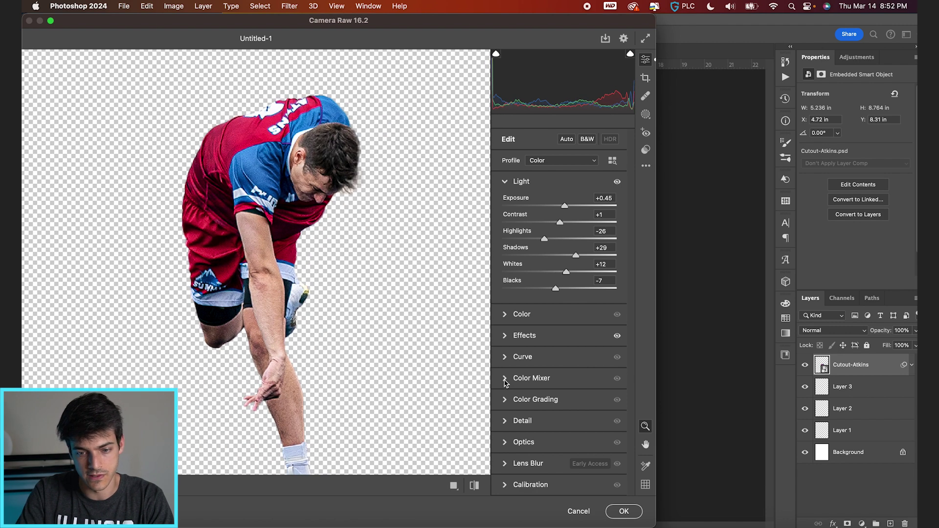
{"action": "left_click", "coordinate": [505, 380]}
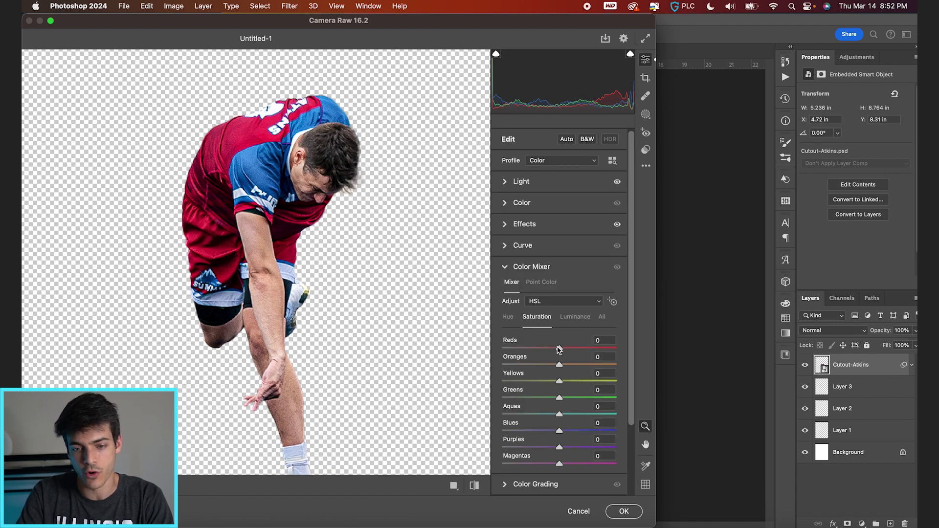
{"action": "left_click", "coordinate": [508, 318]}
{"action": "left_click_drag", "start_coordinate": [560, 366], "coordinate": [545, 366]}
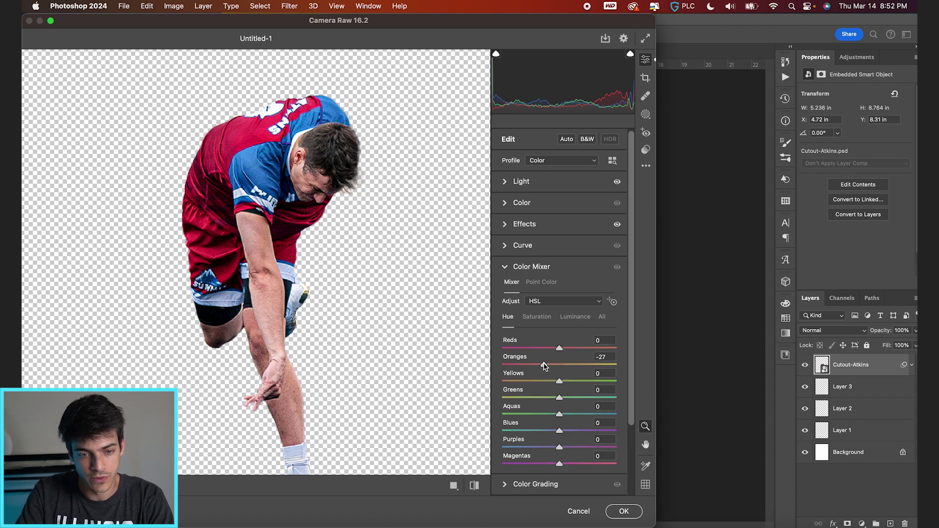
{"action": "mouse_move", "coordinate": [265, 269]}
{"action": "left_mouse_down"}
{"action": "mouse_move", "coordinate": [245, 298]}
{"action": "mouse_move", "coordinate": [265, 279]}
{"action": "left_mouse_up"}
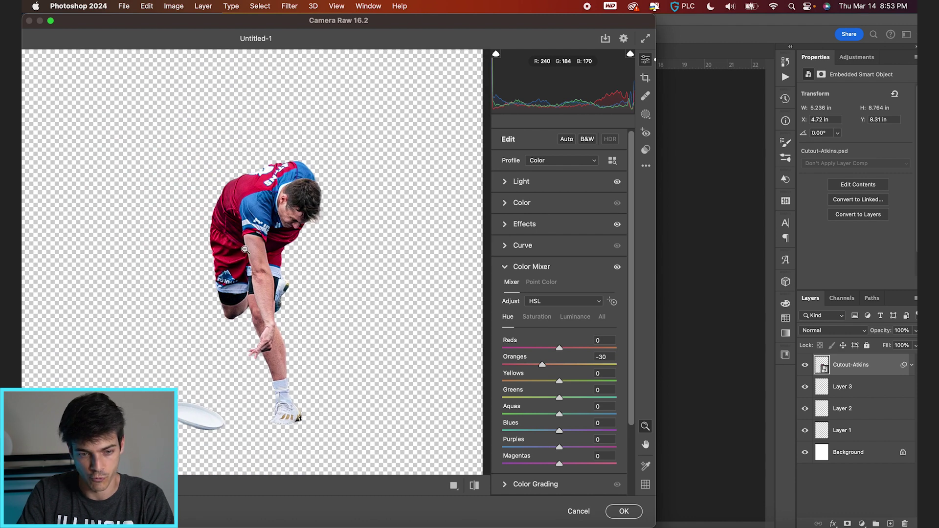
Step: Fine-tune the Oranges saturation and hue, set their luminance to +4, and apply the Camera Raw Filter
{"action": "left_click", "coordinate": [537, 316]}
{"action": "left_click_drag", "start_coordinate": [561, 367], "coordinate": [573, 367]}
{"action": "left_click", "coordinate": [508, 318]}
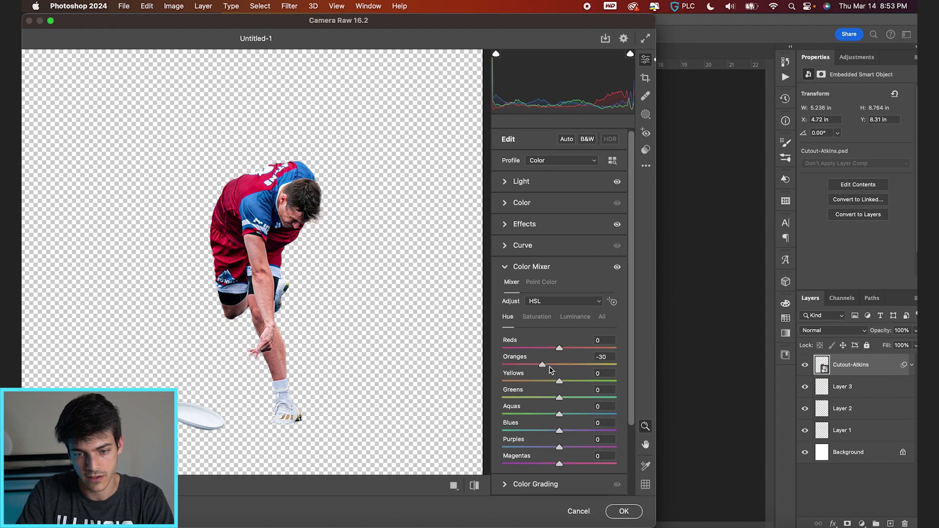
{"action": "left_click_drag", "start_coordinate": [541, 367], "coordinate": [537, 366]}
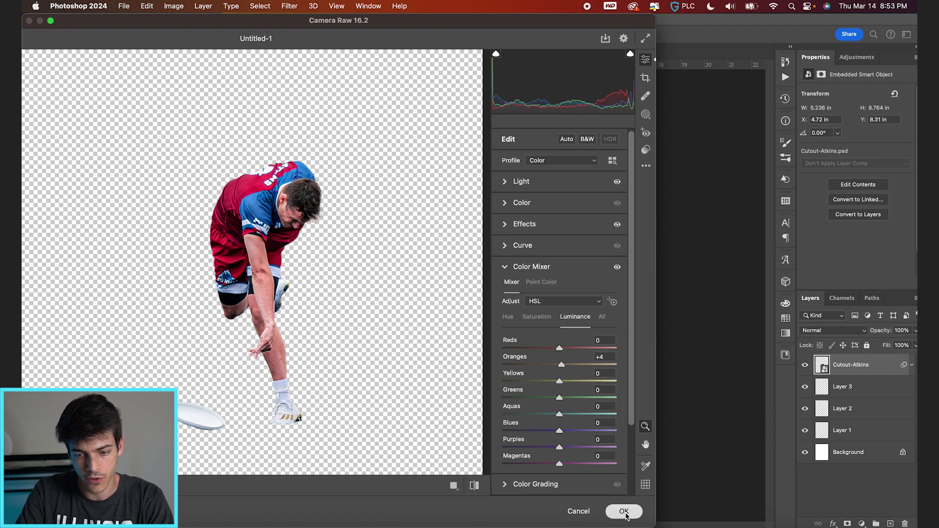
{"action": "left_click", "coordinate": [624, 511]}
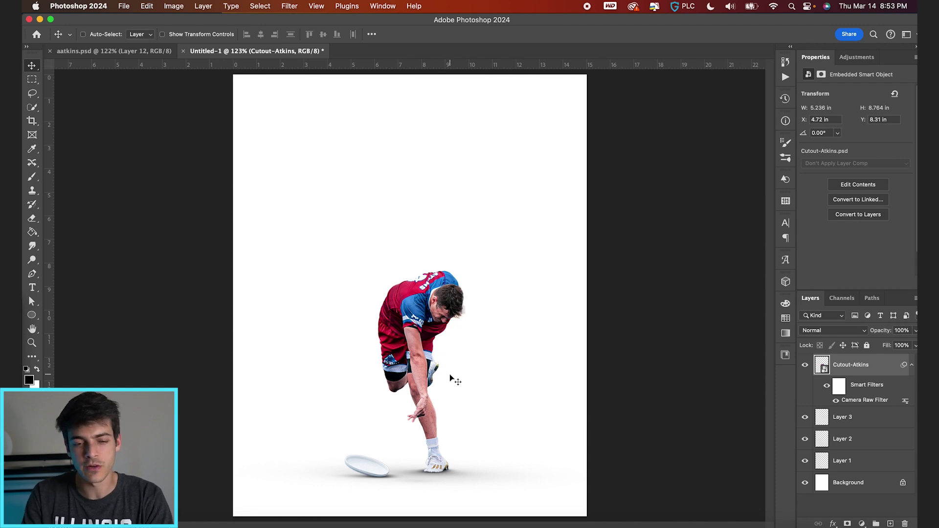
Step: Add a Selective Color adjustment layer and clip it to the player cutout
{"action": "left_click", "coordinate": [862, 524]}
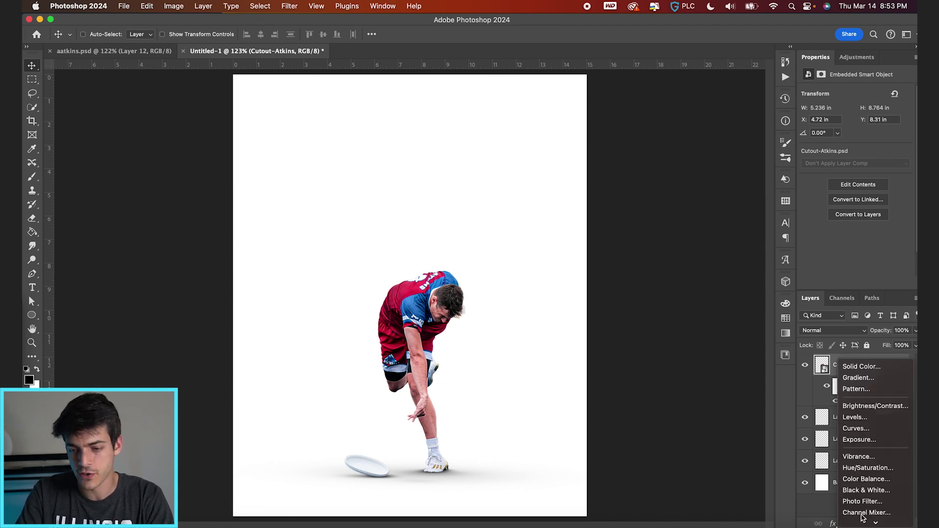
{"action": "left_click", "coordinate": [866, 519]}
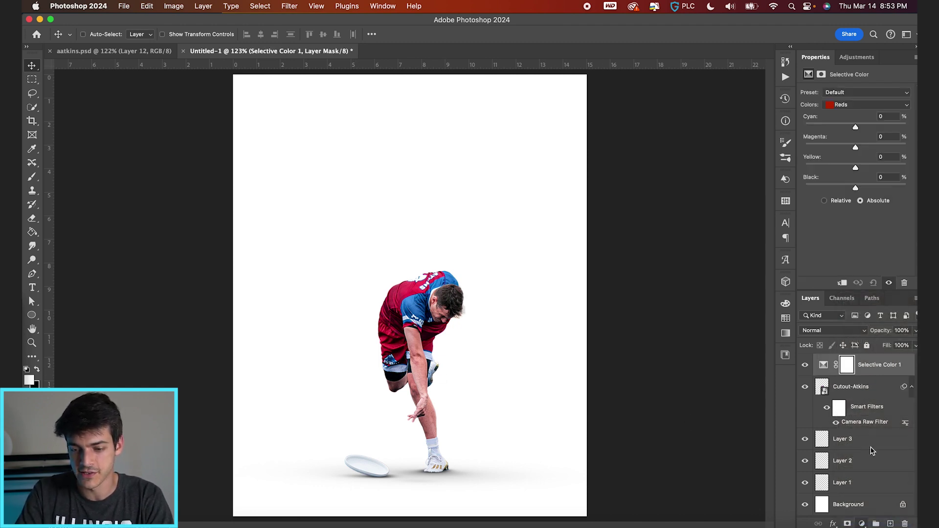
{"action": "left_click", "coordinate": [828, 374], "text": "alt"}
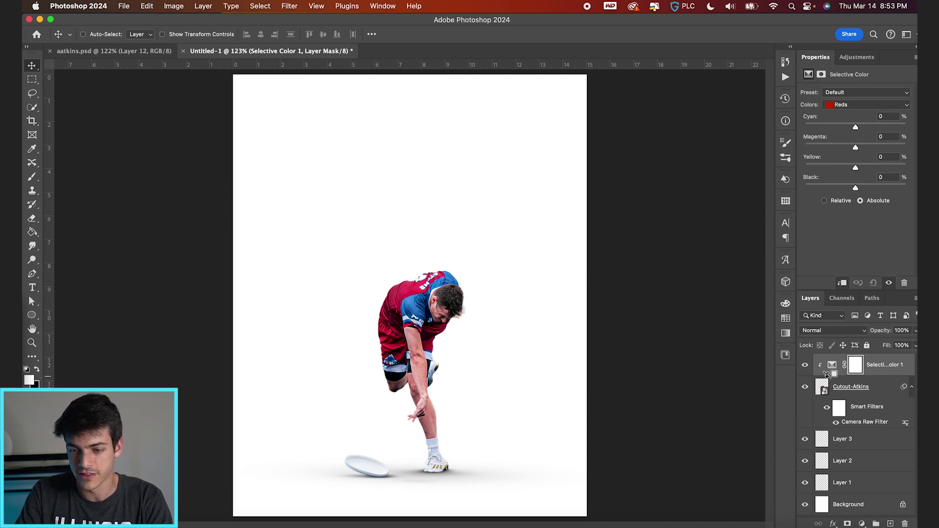
Step: Adjust the Reds in the Selective Color layer to Cyan -37%, Magenta +3% and Yellow +5%
{"action": "left_click_drag", "start_coordinate": [855, 128], "coordinate": [838, 128]}
{"action": "scroll", "coordinate": [462, 346], "scroll_direction": "up", "scroll_amount": 3}
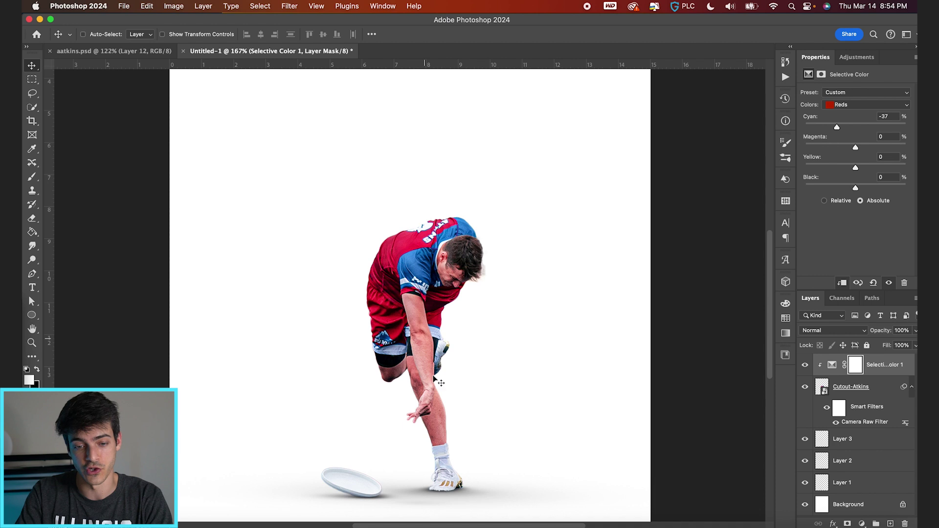
{"action": "left_click_drag", "start_coordinate": [855, 150], "coordinate": [861, 149]}
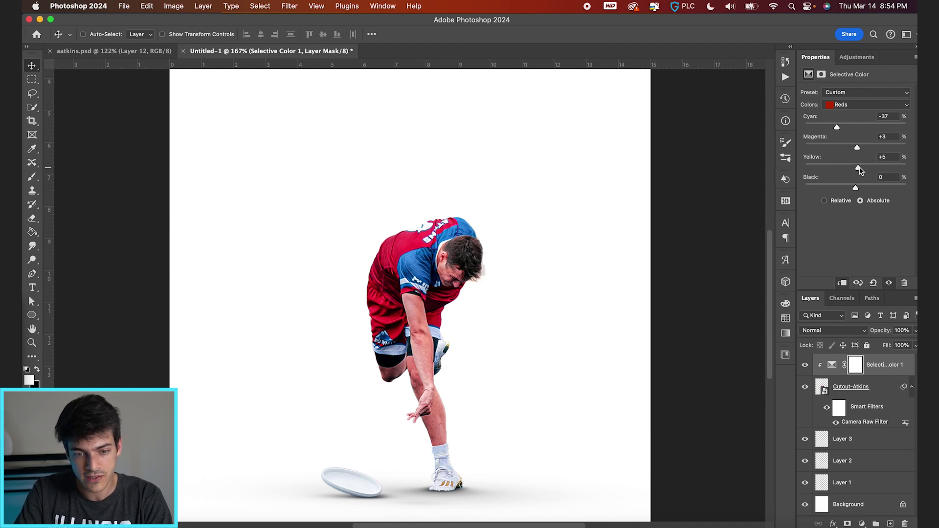
Step: Adjust the Yellows in the Selective Color layer to Cyan -20% and Black +15%
{"action": "left_click", "coordinate": [859, 104]}
{"action": "left_click", "coordinate": [854, 111]}
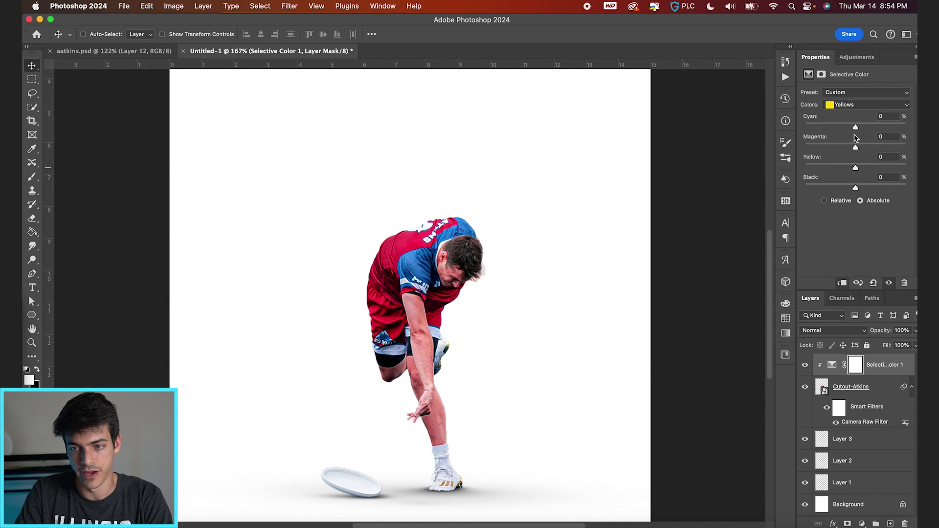
{"action": "left_click_drag", "start_coordinate": [855, 128], "coordinate": [890, 129]}
{"action": "left_click_drag", "start_coordinate": [857, 190], "coordinate": [864, 190]}
{"action": "key", "text": "super+0"}
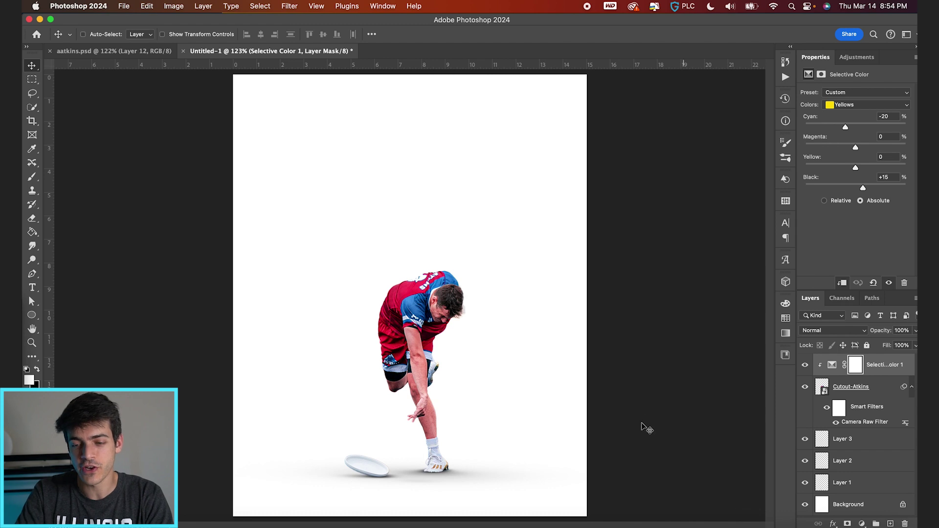
Step: Add a Curves adjustment layer clipped to the player cutout above the Selective Color layer
{"action": "left_click", "coordinate": [862, 524]}
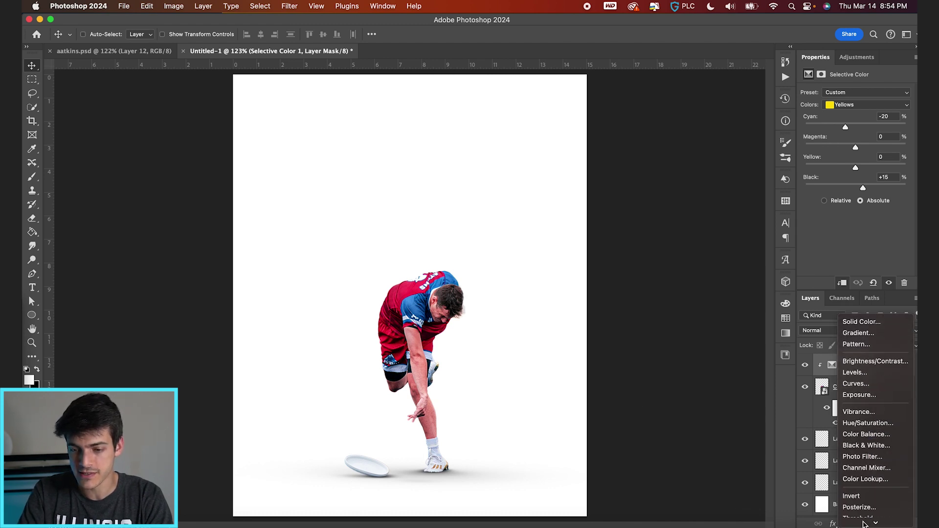
{"action": "left_click", "coordinate": [875, 366]}
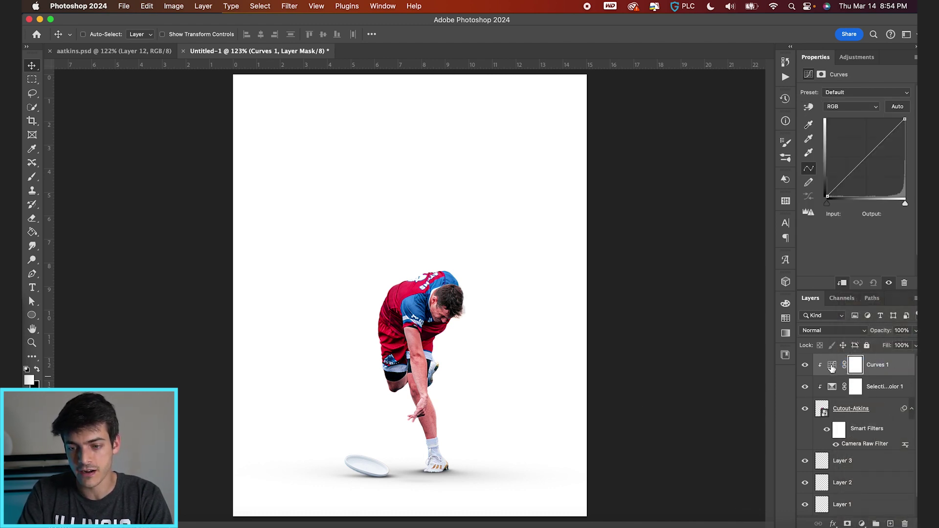
Step: Brighten the player with a curve point at input 121, output 157, and invert the Curves layer mask to black
{"action": "left_click", "coordinate": [832, 366]}
{"action": "scroll", "coordinate": [483, 345], "scroll_direction": "up", "scroll_amount": 3}
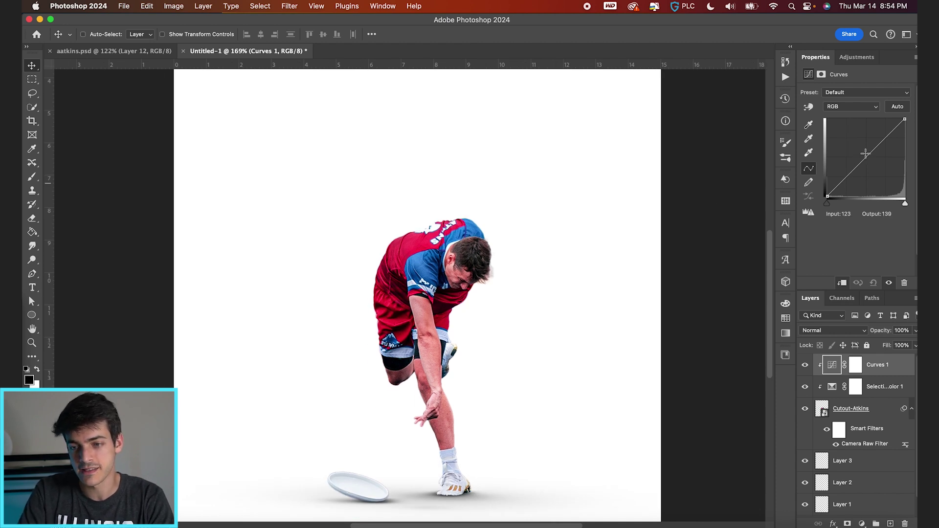
{"action": "left_click_drag", "start_coordinate": [865, 158], "coordinate": [864, 150]}
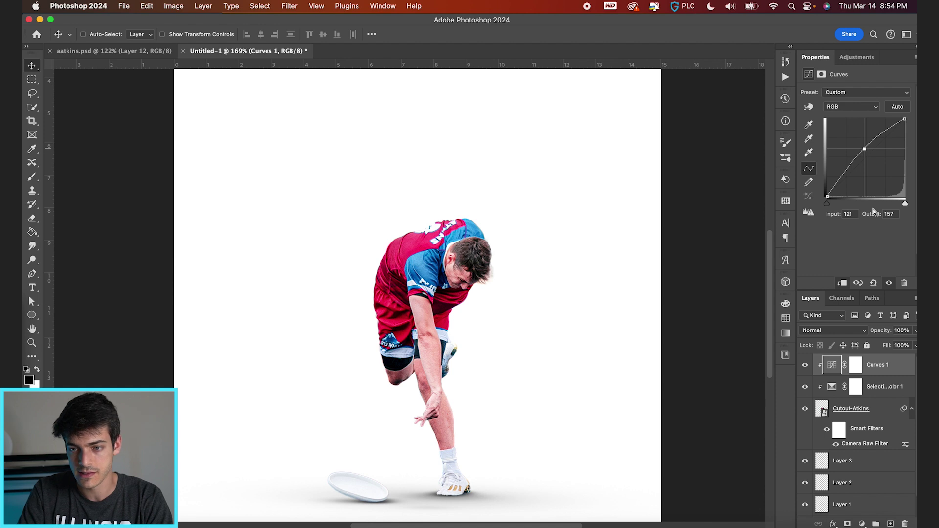
{"action": "left_click", "coordinate": [855, 365]}
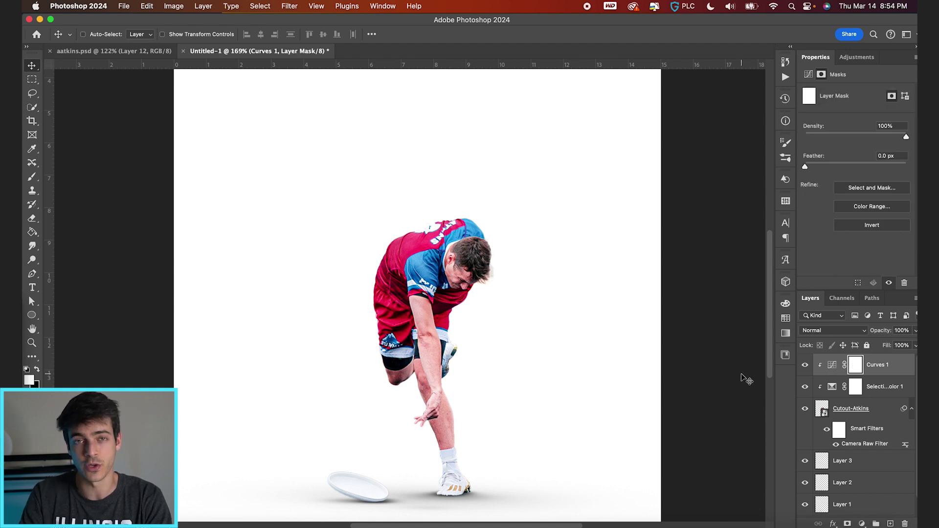
{"action": "key", "text": "super+i"}
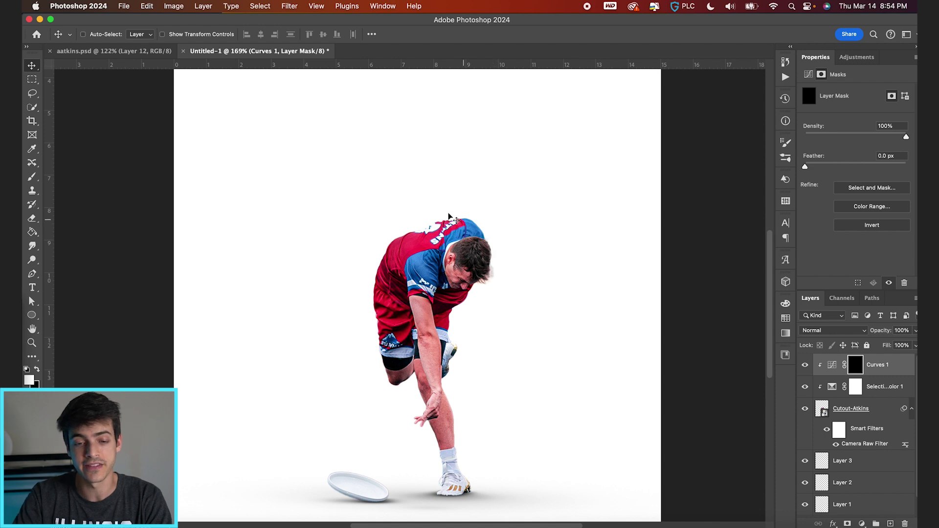
Step: Paint white on the Curves mask along the player's upper back with a soft 175 px brush at 26% flow
{"action": "key", "text": "b"}
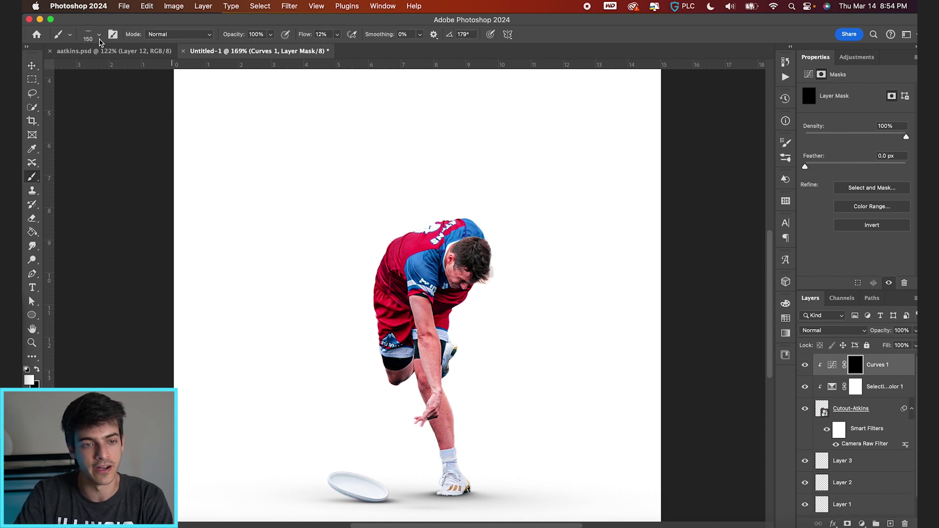
{"action": "left_click", "coordinate": [99, 35]}
{"action": "left_click", "coordinate": [273, 14]}
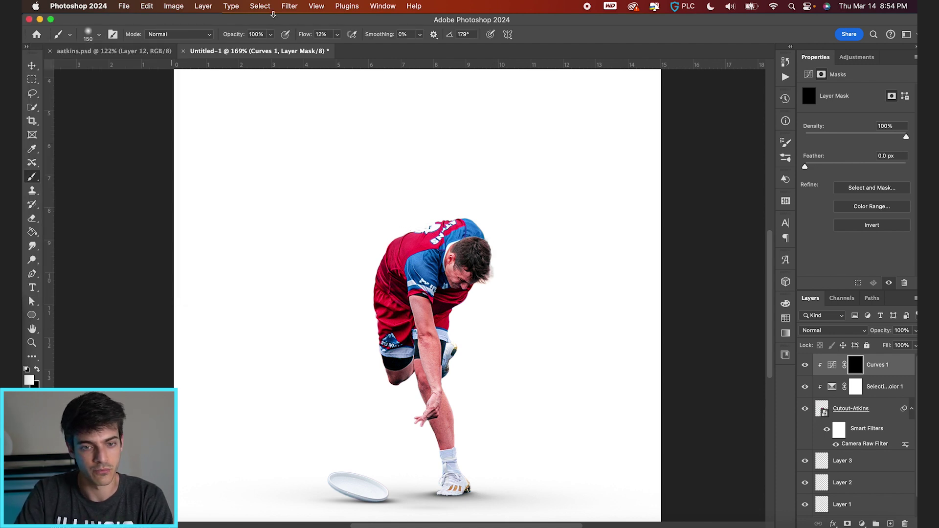
{"action": "left_click_drag", "start_coordinate": [302, 37], "coordinate": [306, 37]}
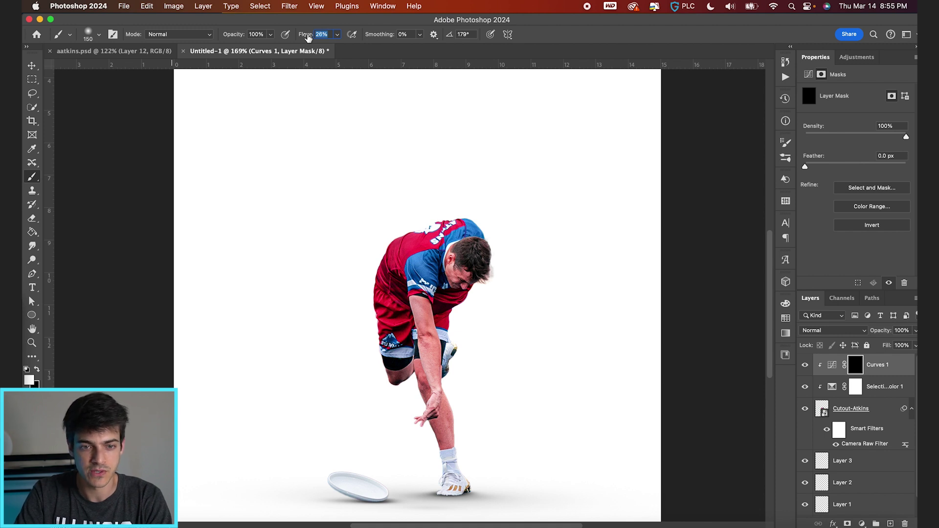
{"action": "scroll", "coordinate": [413, 219], "scroll_direction": "down", "scroll_amount": 2}
{"action": "key", "text": "bracketright"}
{"action": "key", "text": "bracketright"}
{"action": "key", "text": "bracketright"}
{"action": "key", "text": "bracketright"}
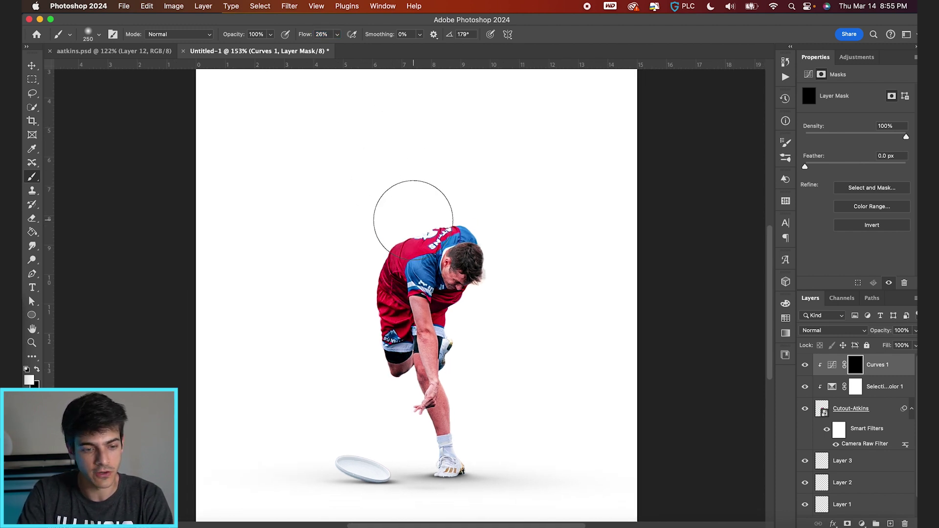
{"action": "scroll", "coordinate": [413, 218], "scroll_direction": "up", "scroll_amount": 2, "text": "alt"}
{"action": "key", "text": "bracketleft"}
{"action": "key", "text": "bracketleft"}
{"action": "scroll", "coordinate": [408, 214], "scroll_direction": "down", "scroll_amount": 2}
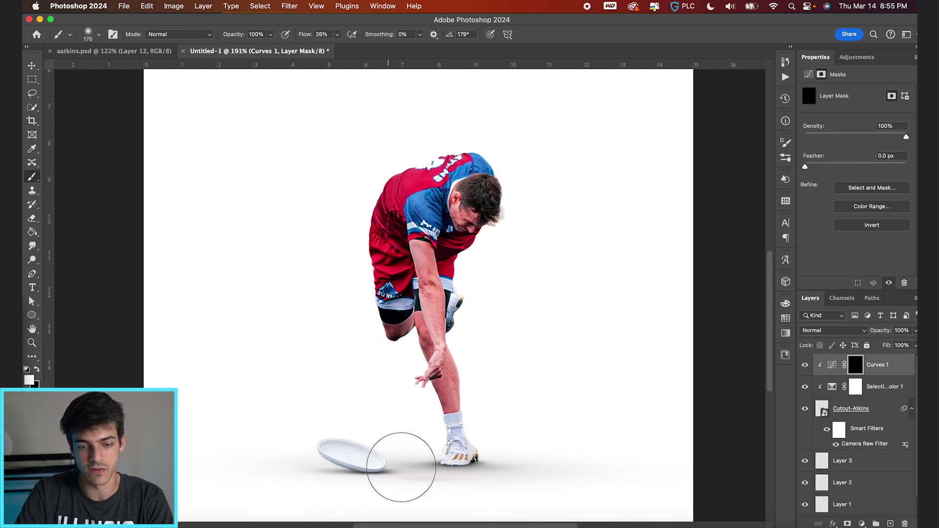
{"action": "scroll", "coordinate": [429, 276], "scroll_direction": "down", "scroll_amount": 1, "text": "alt"}
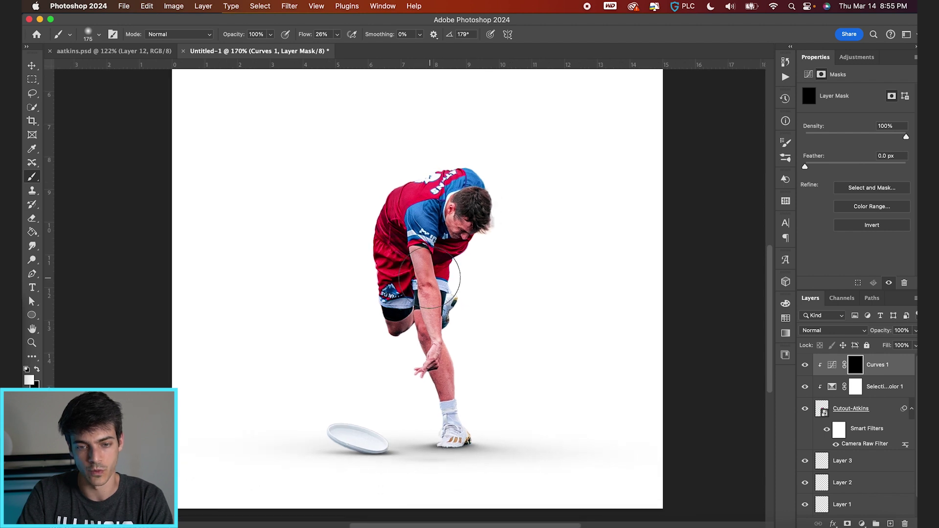
{"action": "scroll", "coordinate": [440, 235], "scroll_direction": "up", "scroll_amount": 3}
{"action": "mouse_move", "coordinate": [451, 199]}
{"action": "left_mouse_down"}
{"action": "mouse_move", "coordinate": [377, 236]}
{"action": "mouse_move", "coordinate": [434, 197]}
{"action": "mouse_move", "coordinate": [410, 212]}
{"action": "mouse_move", "coordinate": [446, 199]}
{"action": "left_mouse_up"}
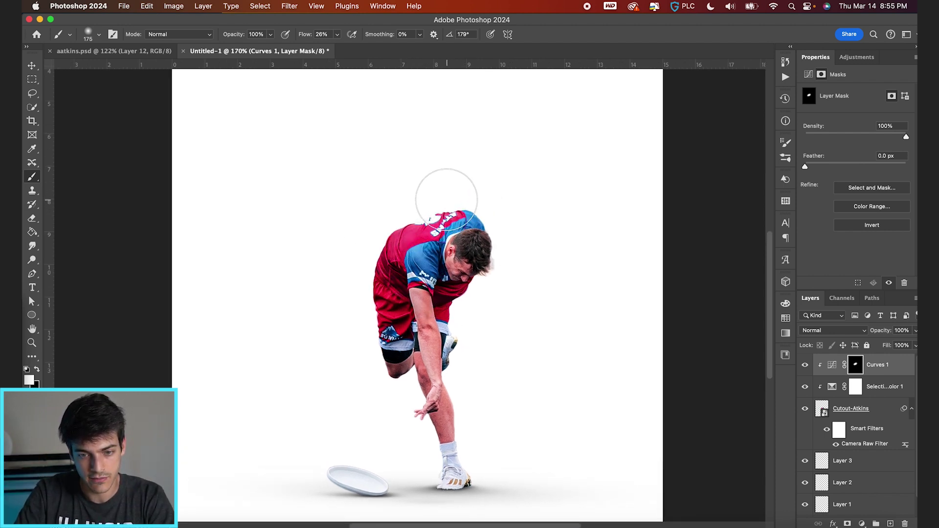
Step: Brush highlights along the player's head and shoulder edges on the Curves mask with a smaller 80 px brush
{"action": "key", "text": "bracketleft"}
{"action": "key", "text": "bracketleft"}
{"action": "key", "text": "bracketleft"}
{"action": "key", "text": "bracketleft"}
{"action": "key", "text": "bracketleft"}
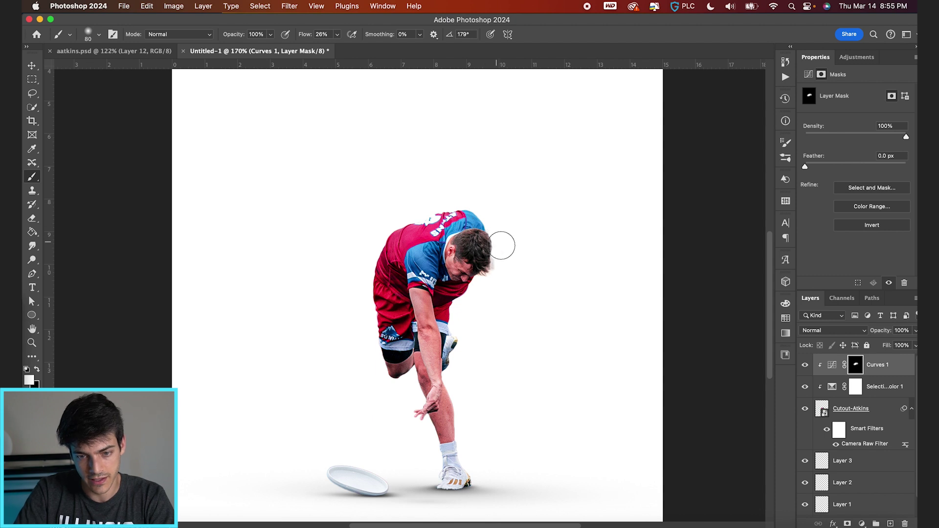
{"action": "mouse_move", "coordinate": [502, 245]}
{"action": "left_mouse_down"}
{"action": "mouse_move", "coordinate": [484, 214]}
{"action": "mouse_move", "coordinate": [478, 226]}
{"action": "mouse_move", "coordinate": [487, 224]}
{"action": "mouse_move", "coordinate": [457, 224]}
{"action": "mouse_move", "coordinate": [457, 203]}
{"action": "mouse_move", "coordinate": [422, 224]}
{"action": "left_mouse_up"}
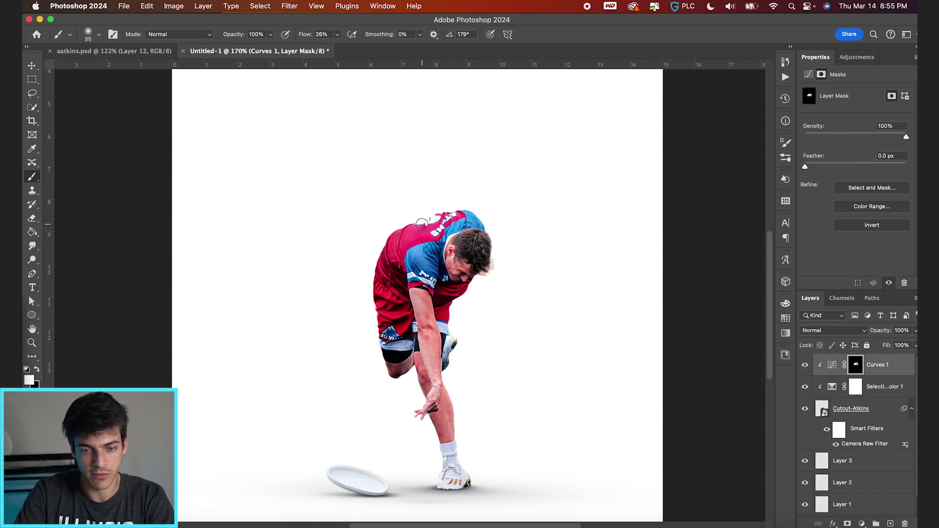
Step: Brush highlights onto the blue sleeve and shoulder on the Curves mask with a 30 px brush
{"action": "scroll", "coordinate": [422, 224], "scroll_direction": "up", "scroll_amount": 5}
{"action": "key", "text": "bracketleft"}
{"action": "key", "text": "bracketright"}
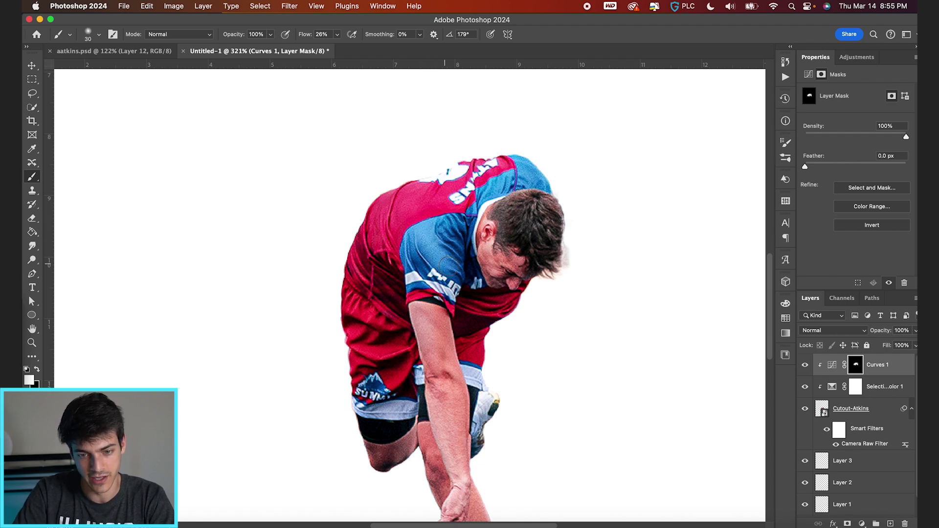
{"action": "left_click_drag", "start_coordinate": [427, 240], "coordinate": [434, 253]}
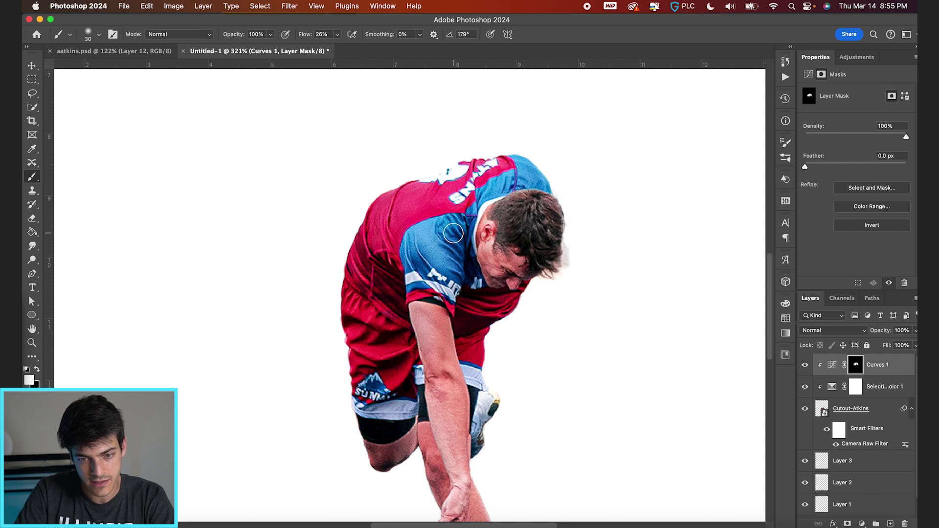
Step: Add highlights to the jersey folds with a 9 px brush and to the torso's outer edge with a 30 px brush
{"action": "key", "text": "bracketleft"}
{"action": "key", "text": "bracketleft"}
{"action": "key", "text": "bracketleft"}
{"action": "key", "text": "bracketleft"}
{"action": "key", "text": "bracketleft"}
{"action": "scroll", "coordinate": [454, 233], "scroll_direction": "up", "scroll_amount": 2}
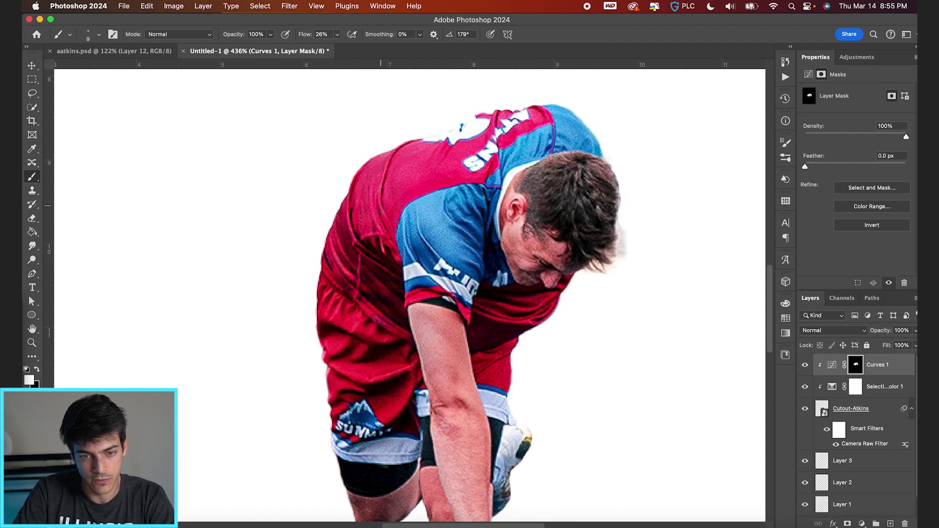
{"action": "key", "text": "bracketright"}
{"action": "key", "text": "bracketright"}
{"action": "key", "text": "bracketright"}
{"action": "key", "text": "bracketright"}
{"action": "key", "text": "bracketright"}
{"action": "scroll", "coordinate": [382, 185], "scroll_direction": "down", "scroll_amount": 2}
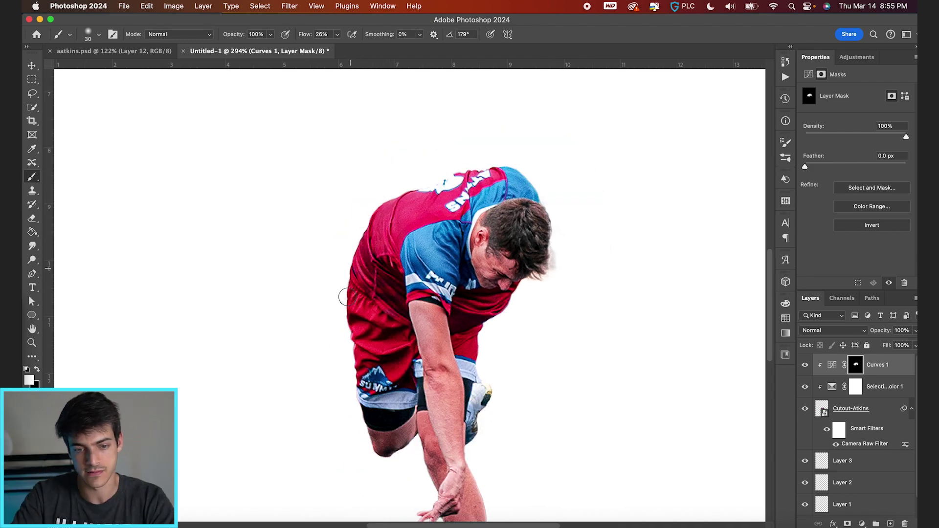
Step: Brush highlights onto the shorts, arm and legs on the Curves mask with a 25 px brush
{"action": "scroll", "coordinate": [376, 316], "scroll_direction": "up", "scroll_amount": 2}
{"action": "key", "text": "bracketleft"}
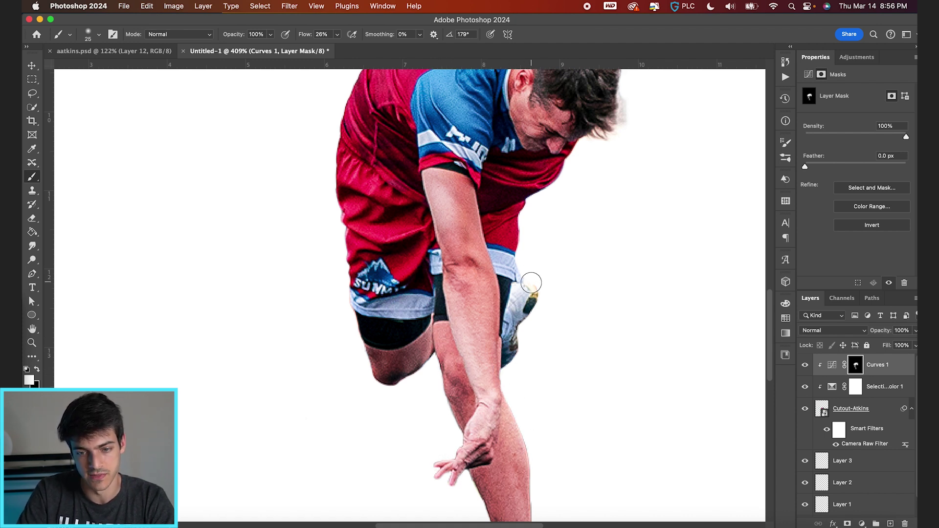
{"action": "scroll", "coordinate": [531, 218], "scroll_direction": "down", "scroll_amount": 4}
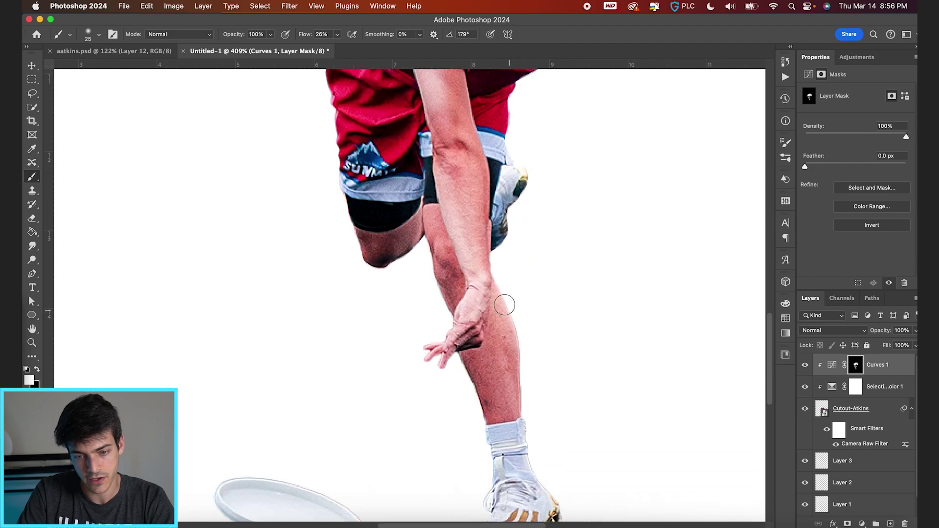
{"action": "scroll", "coordinate": [503, 304], "scroll_direction": "down", "scroll_amount": 3}
{"action": "scroll", "coordinate": [503, 304], "scroll_direction": "up", "scroll_amount": 4}
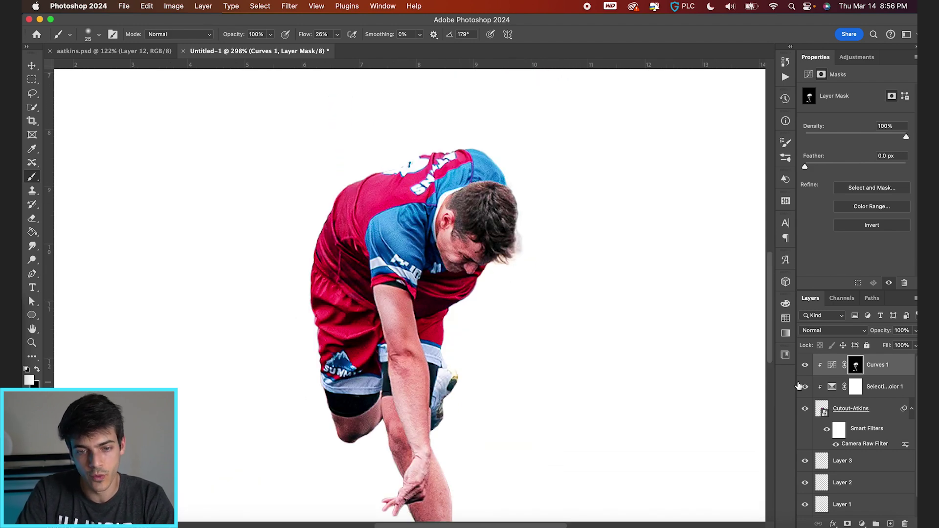
Step: Duplicate the Curves 1 adjustment layer and delete the copy's layer mask
{"action": "left_click", "coordinate": [833, 368]}
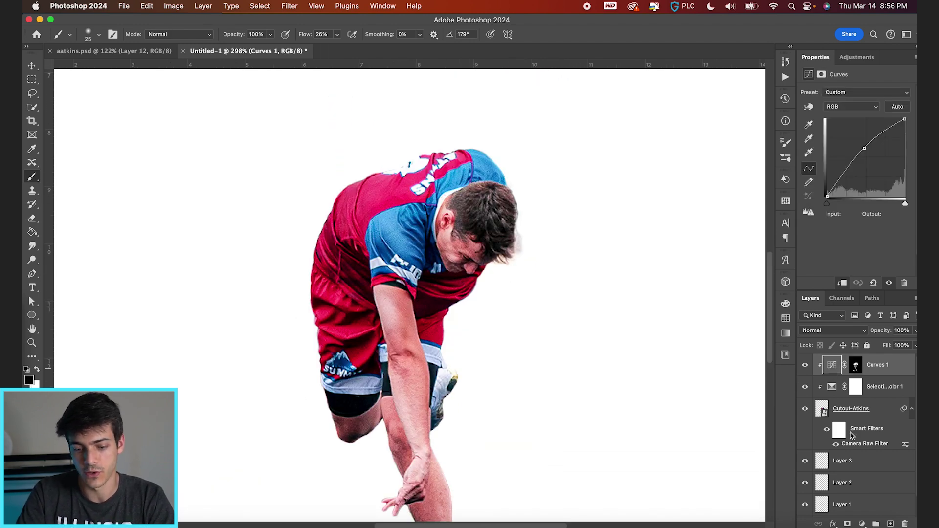
{"action": "key", "text": "super+j"}
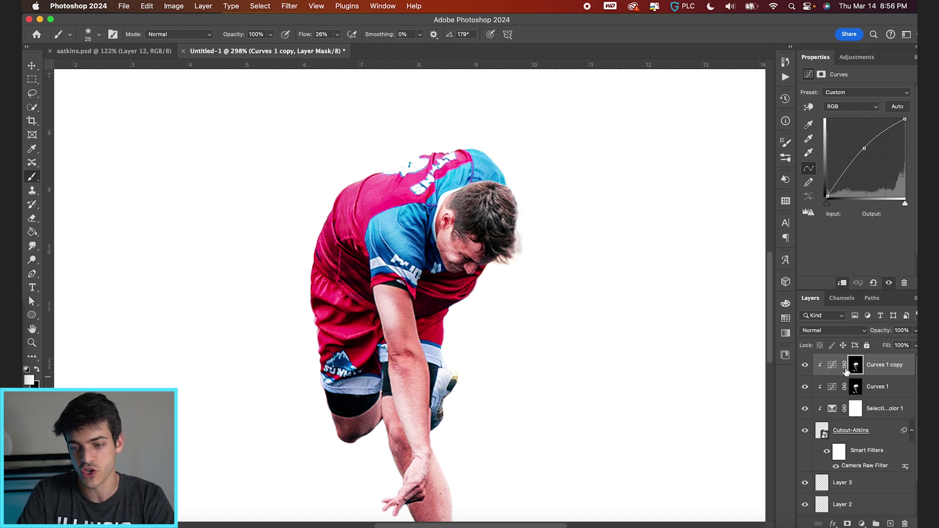
{"action": "right_click", "coordinate": [855, 369]}
{"action": "left_click", "coordinate": [831, 388]}
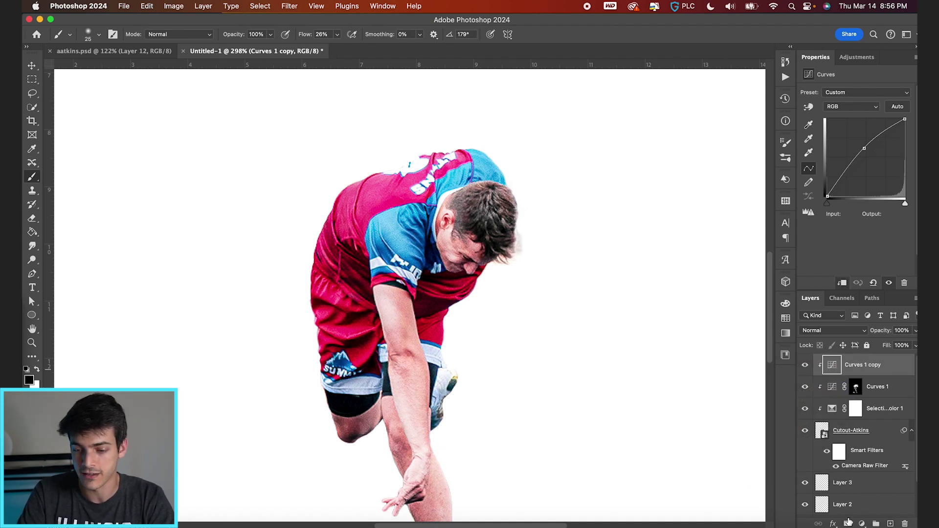
Step: Darken the copied curve by moving its point to input 142, output 97, and give the layer a black mask
{"action": "left_click_drag", "start_coordinate": [864, 148], "coordinate": [870, 167]}
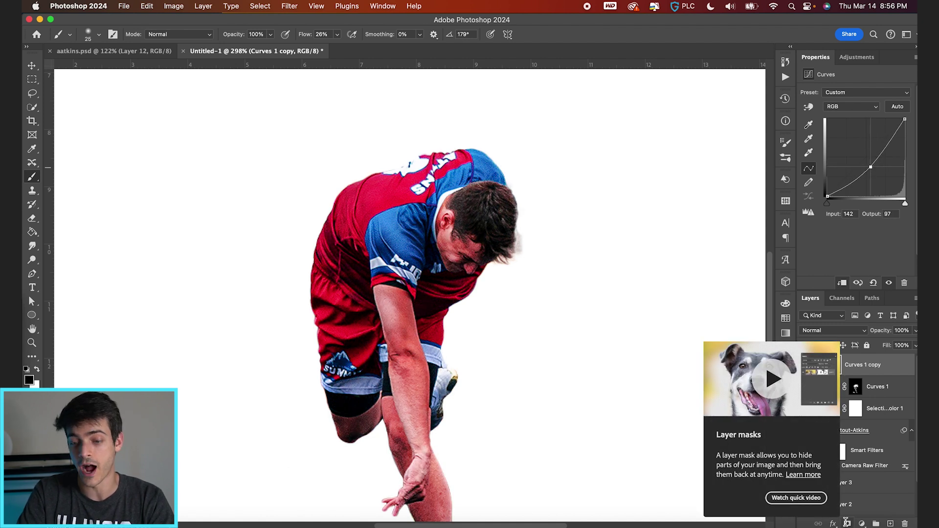
{"action": "left_click", "coordinate": [847, 524], "text": "alt"}
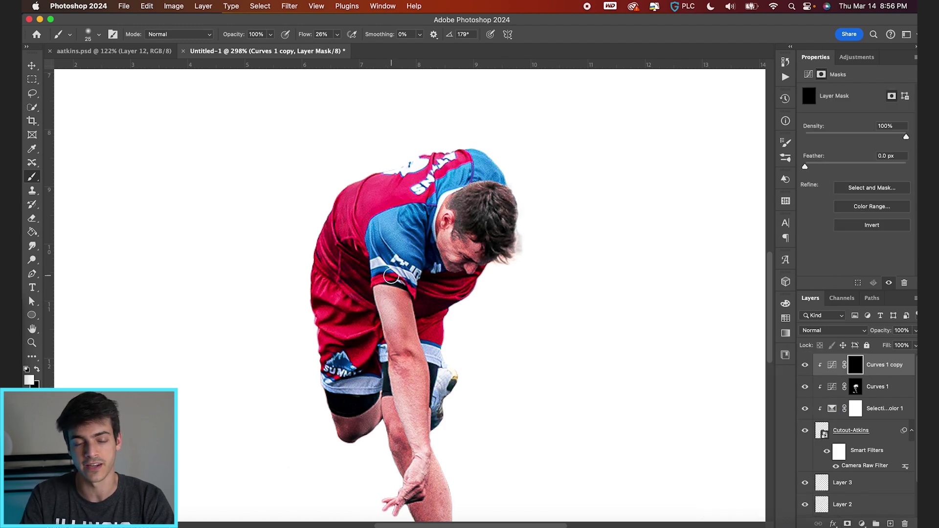
Step: Paint shadows onto the player's lower leg on the darkening Curves mask with a large soft brush at 70% flow
{"action": "key", "text": "bracketright"}
{"action": "key", "text": "bracketright"}
{"action": "key", "text": "bracketright"}
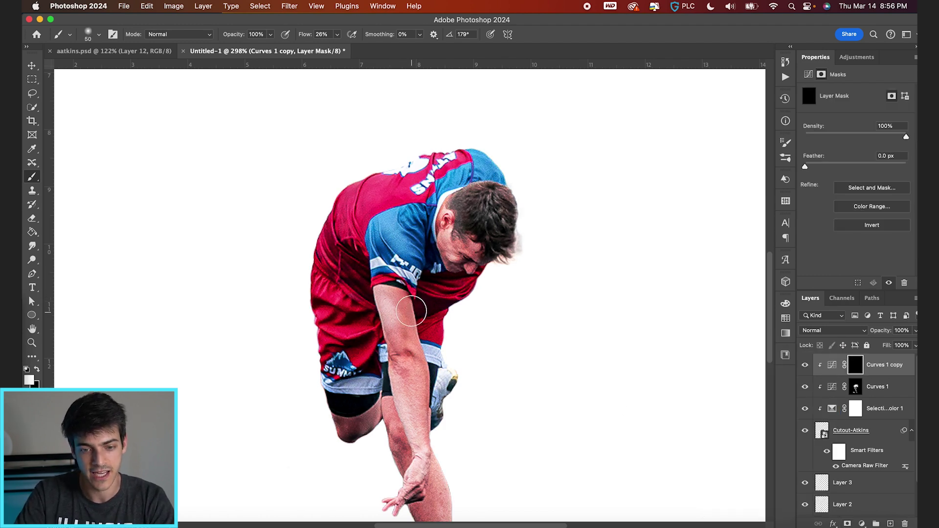
{"action": "scroll", "coordinate": [421, 360], "scroll_direction": "down", "scroll_amount": 3}
{"action": "left_click_drag", "start_coordinate": [306, 37], "coordinate": [316, 38]}
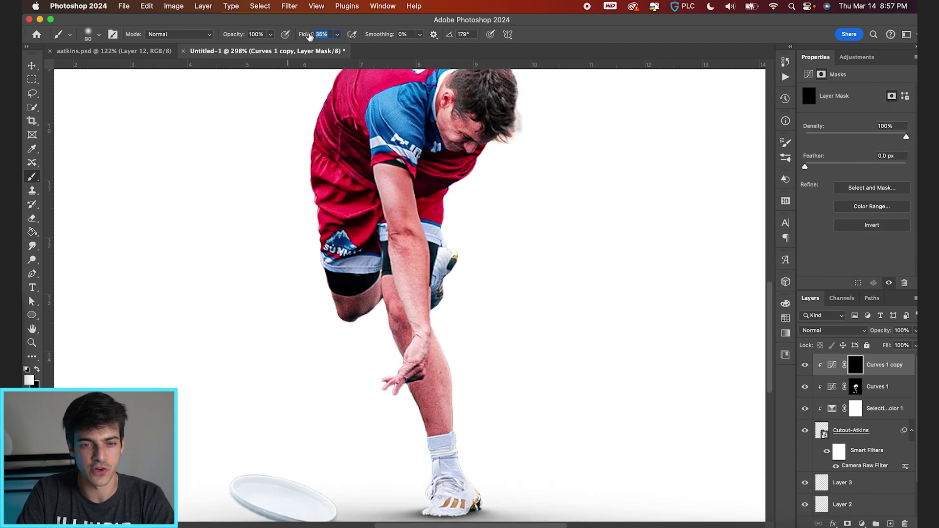
{"action": "left_click", "coordinate": [388, 381]}
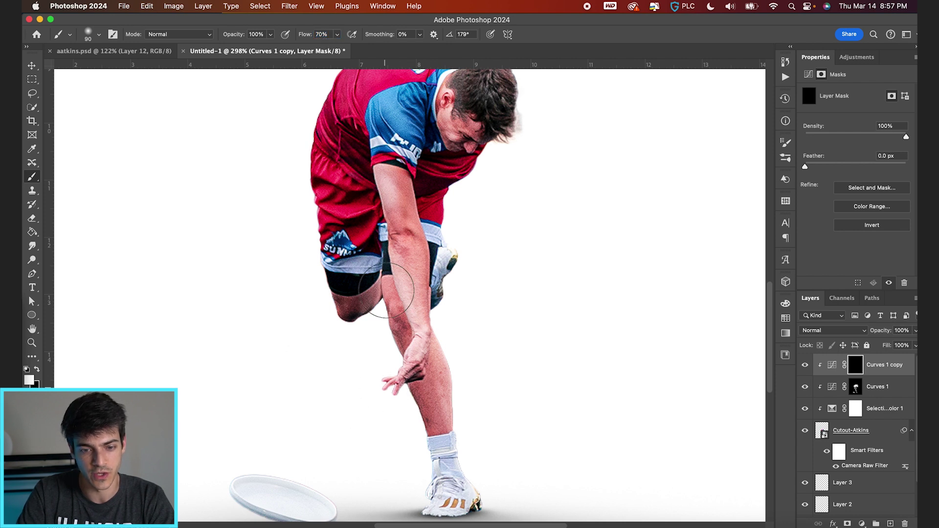
{"action": "key", "text": "bracketright"}
{"action": "key", "text": "bracketright"}
{"action": "key", "text": "bracketright"}
{"action": "key", "text": "bracketright"}
{"action": "key", "text": "bracketleft"}
{"action": "key", "text": "bracketleft"}
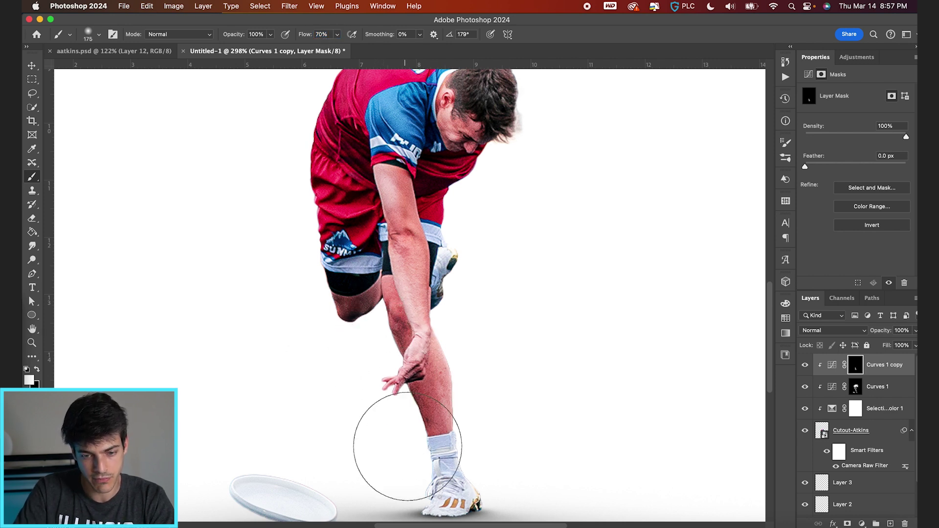
Step: Extend the shadows over the ankle, shoe and the disc's underside with an 80 px brush
{"action": "scroll", "coordinate": [394, 465], "scroll_direction": "down", "scroll_amount": 2}
{"action": "key", "text": "bracketleft"}
{"action": "key", "text": "bracketleft"}
{"action": "key", "text": "bracketleft"}
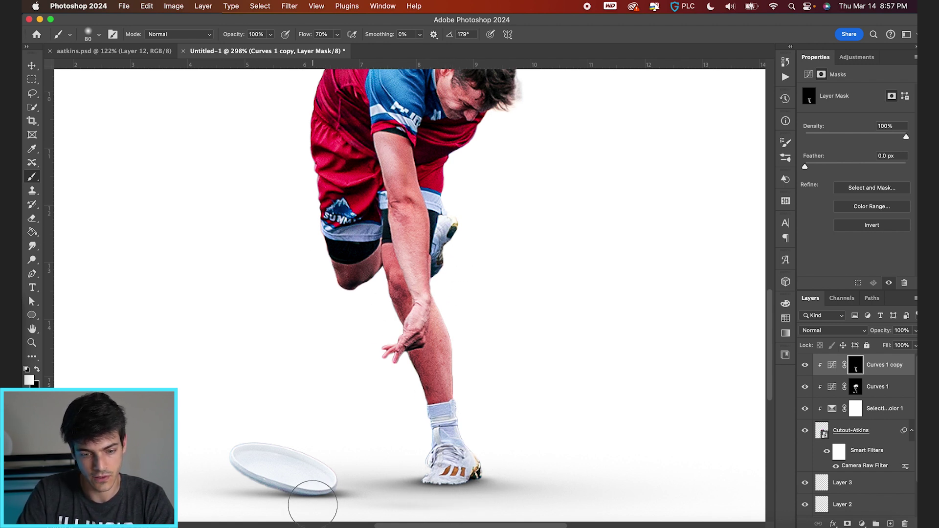
{"action": "scroll", "coordinate": [318, 485], "scroll_direction": "down", "scroll_amount": 2}
Step: Paint softer shadows on the torso and sleeve at 21% flow, reducing the brush to 25 px
{"action": "left_click_drag", "start_coordinate": [305, 36], "coordinate": [285, 36]}
{"action": "scroll", "coordinate": [412, 217], "scroll_direction": "up", "scroll_amount": 5}
{"action": "key", "text": "["}
{"action": "key", "text": "["}
{"action": "key", "text": "["}
{"action": "key", "text": "["}
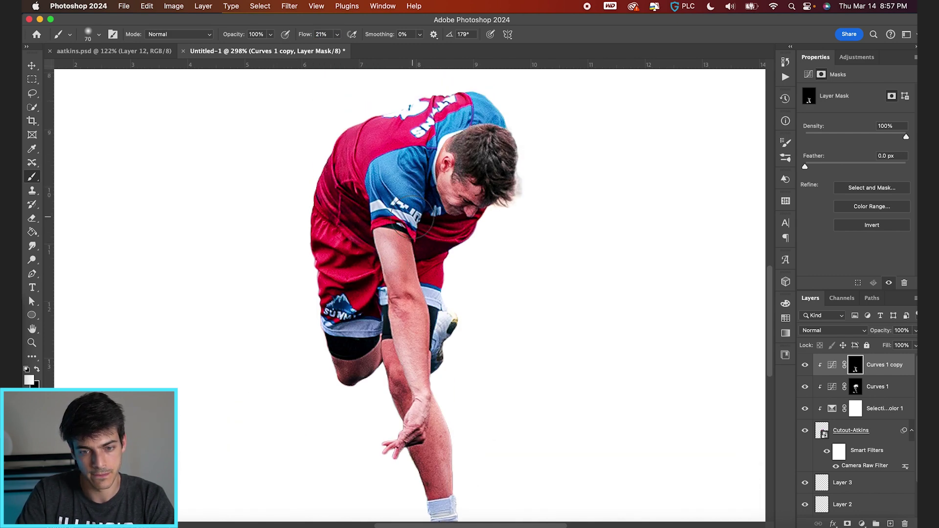
{"action": "scroll", "coordinate": [412, 217], "scroll_direction": "up", "scroll_amount": 2}
{"action": "scroll", "coordinate": [413, 218], "scroll_direction": "up", "scroll_amount": 2}
{"action": "key", "text": "bracketleft"}
{"action": "key", "text": "bracketleft"}
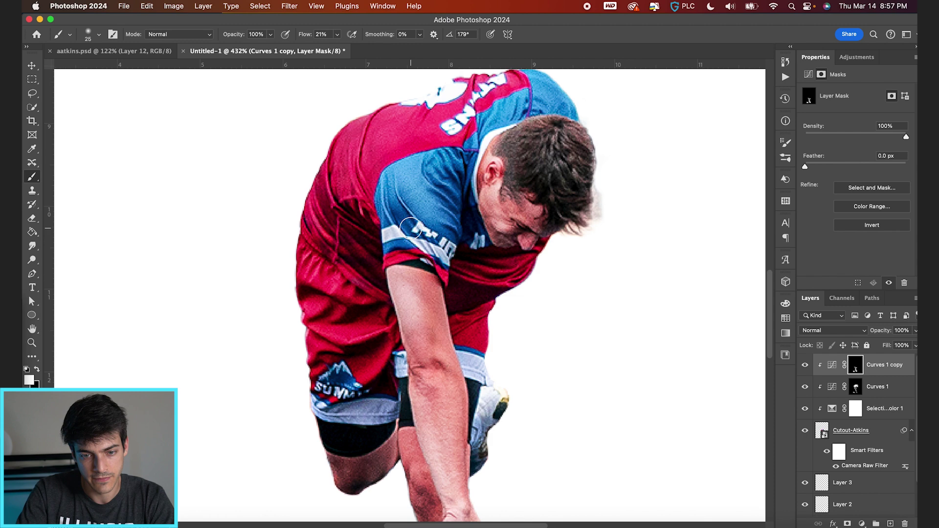
Step: Paint subtle shadows on the player's sleeve, waist and shorts folds at 21% flow, varying the brush between 9 and 25 px
{"action": "key", "text": "bracketleft"}
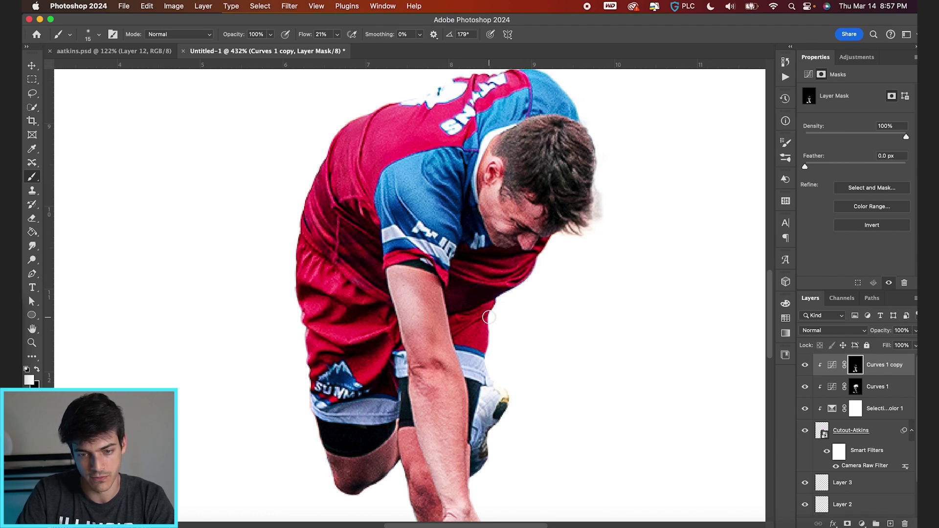
{"action": "key", "text": "bracketright"}
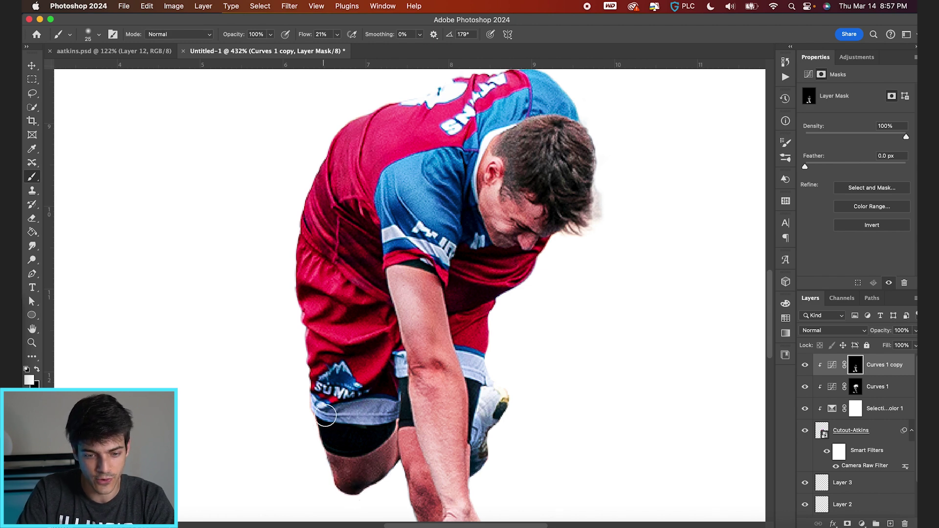
{"action": "key", "text": "bracketleft"}
{"action": "key", "text": "bracketleft"}
{"action": "key", "text": "bracketleft"}
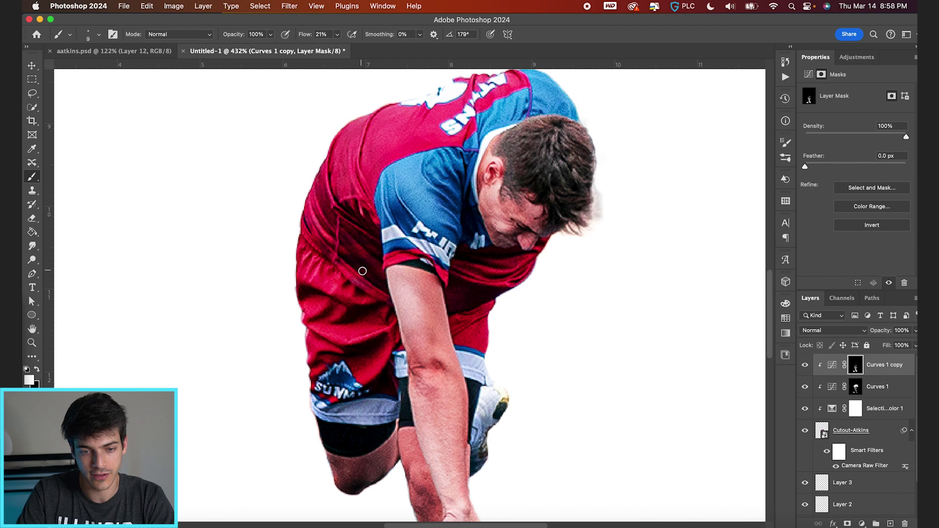
{"action": "key", "text": "bracketright"}
{"action": "key", "text": "bracketright"}
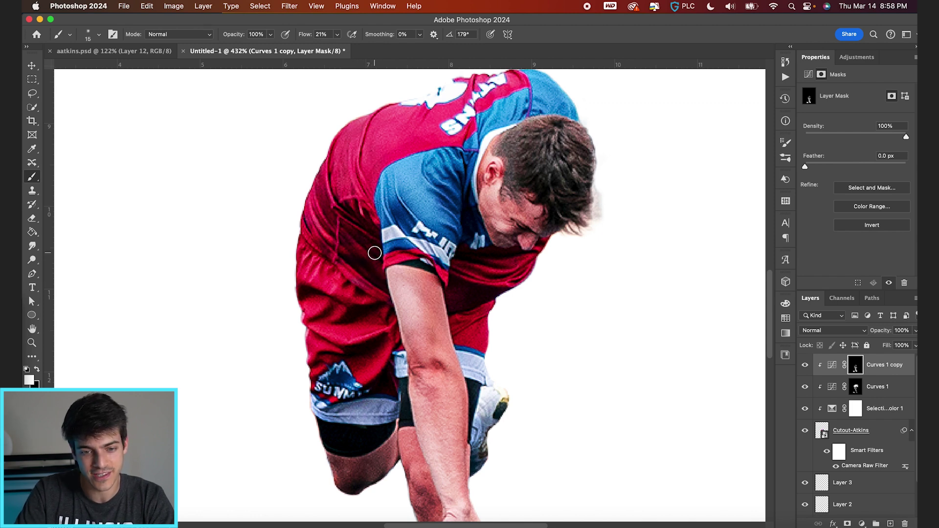
Step: Refine the shadows around the player's ear, face and neck, finishing with a 20 px brush at 21% flow
{"action": "scroll", "coordinate": [352, 230], "scroll_direction": "up", "scroll_amount": 3}
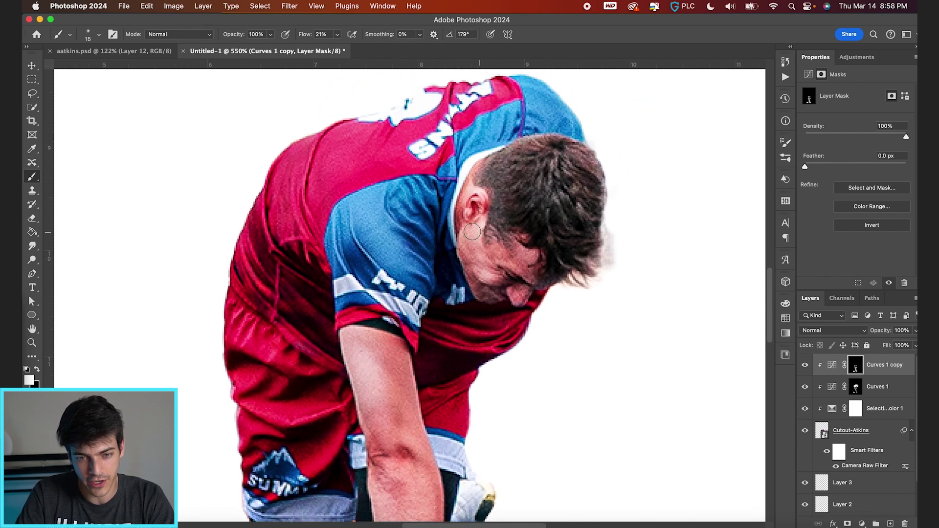
{"action": "key", "text": "bracketright"}
{"action": "key", "text": "bracketright"}
{"action": "key", "text": "bracketright"}
{"action": "key", "text": "bracketright"}
{"action": "key", "text": "bracketleft"}
{"action": "key", "text": "bracketleft"}
{"action": "key", "text": "bracketleft"}
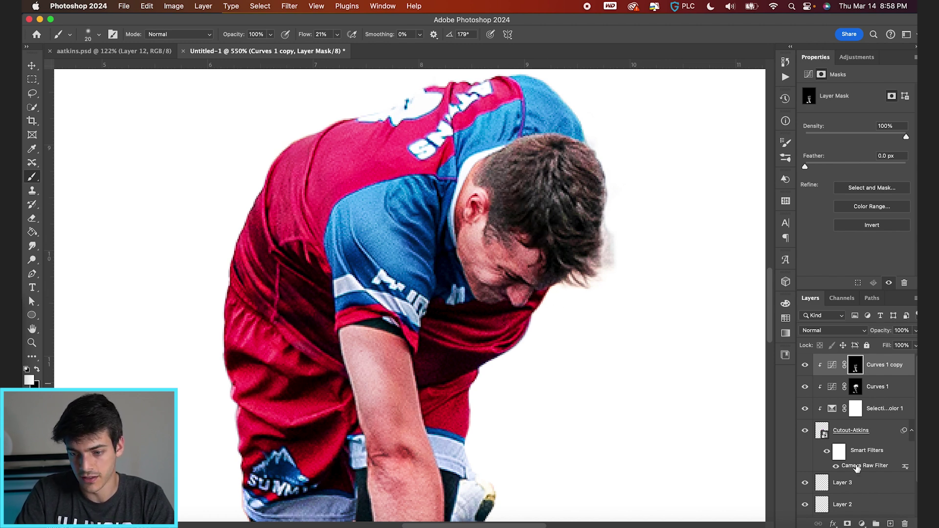
Step: Reopen the Camera Raw filter on the Cutout-Atkins layer, set Noise Reduction to 27, and apply it
{"action": "double_click", "coordinate": [857, 466]}
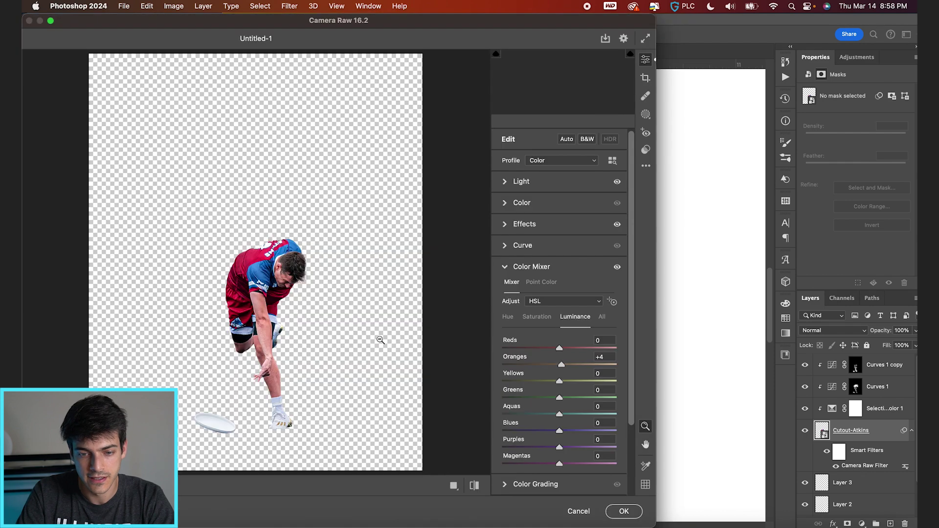
{"action": "left_click", "coordinate": [519, 224]}
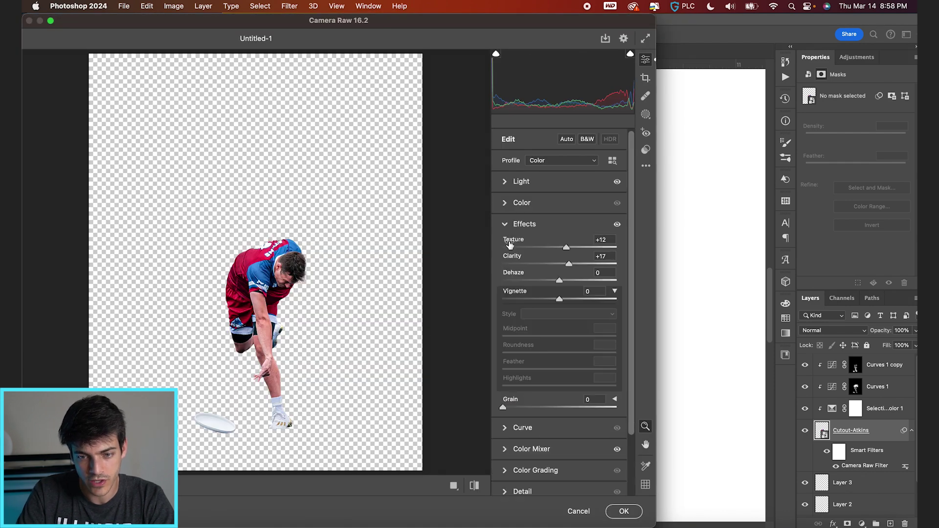
{"action": "left_click", "coordinate": [505, 225]}
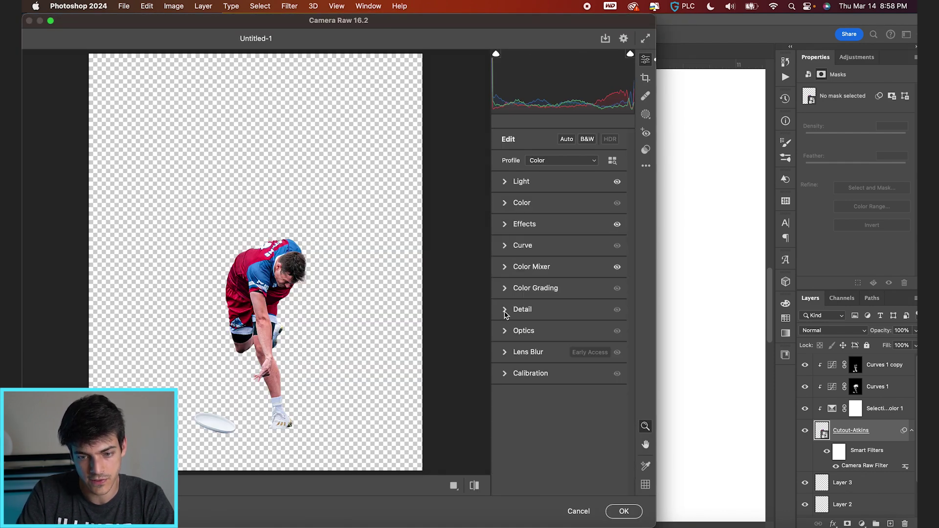
{"action": "left_click", "coordinate": [505, 313]}
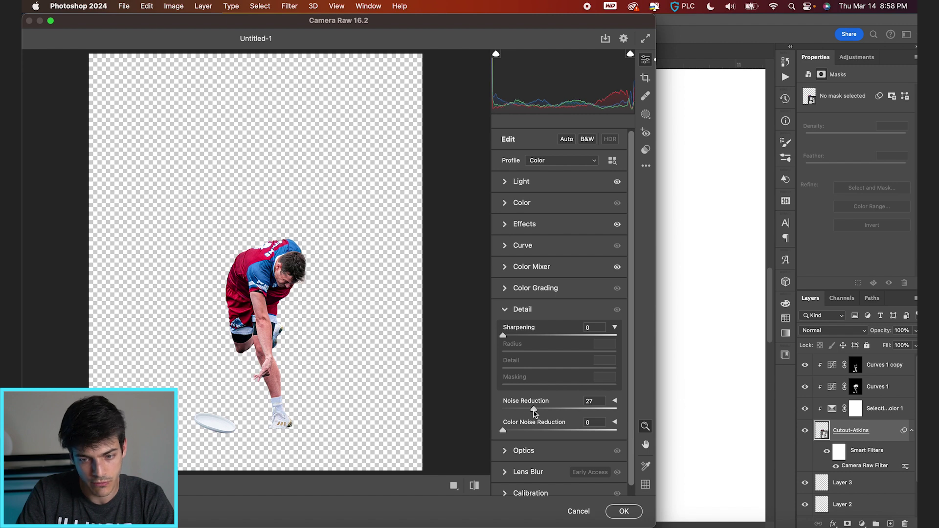
{"action": "left_click", "coordinate": [291, 301]}
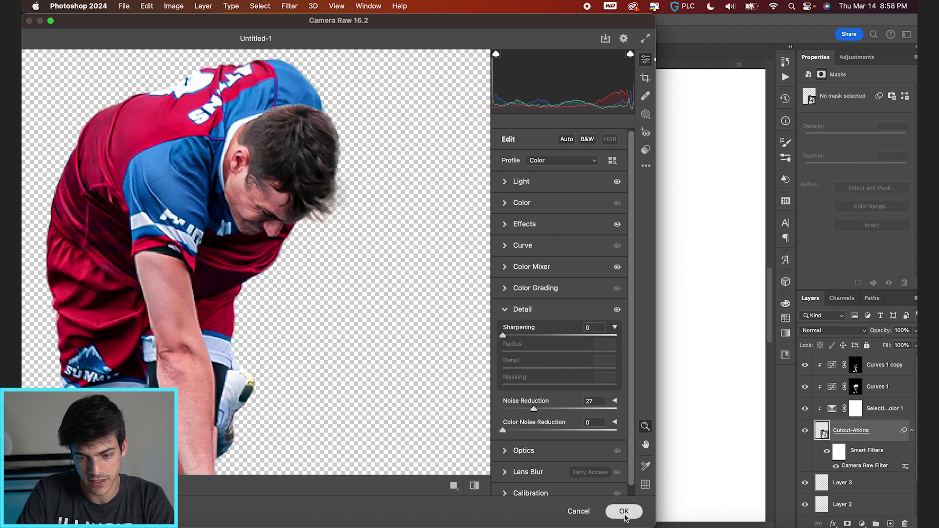
{"action": "left_click", "coordinate": [624, 512]}
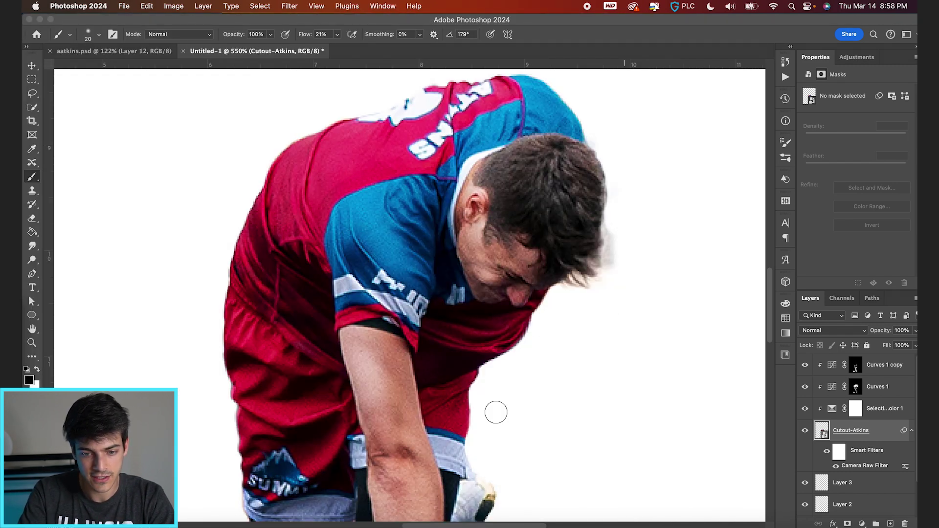
Step: Group the two Curves layers, Selective Color, Cutout-Atkins and the three shadow layers, and name the group Cutout
{"action": "key", "text": "super+0"}
{"action": "key", "text": "v"}
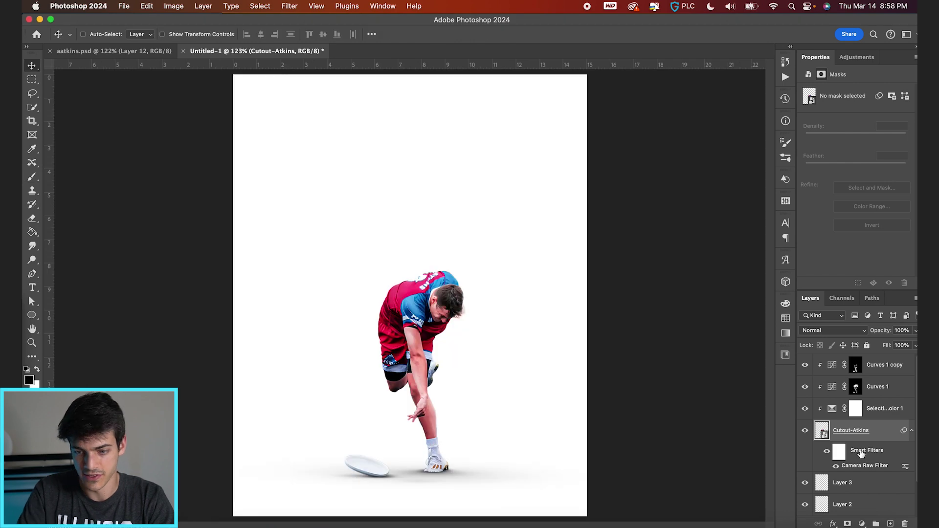
{"action": "left_click", "coordinate": [879, 368]}
{"action": "scroll", "coordinate": [861, 430], "scroll_direction": "down", "scroll_amount": 2}
{"action": "left_click", "coordinate": [852, 490], "text": "shift"}
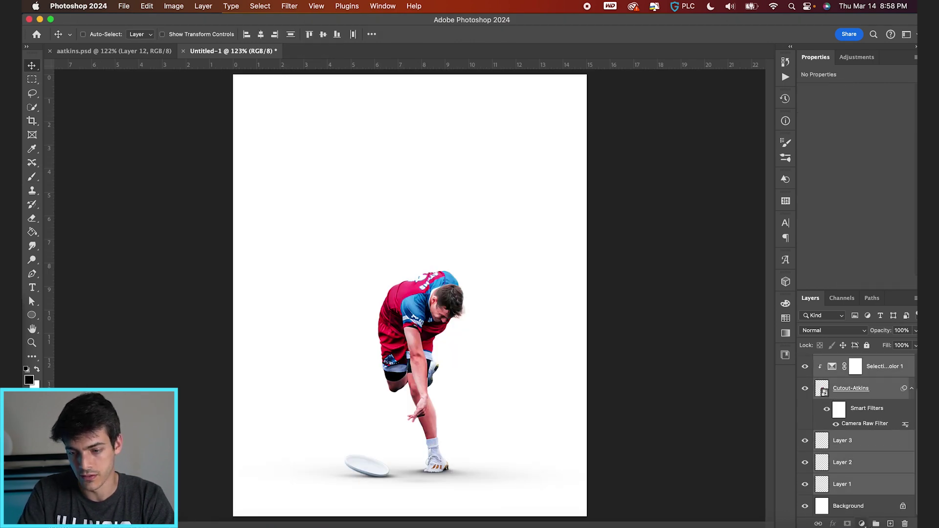
{"action": "left_click", "coordinate": [876, 523]}
{"action": "double_click", "coordinate": [841, 361]}
{"action": "type", "text": "Cutout"}
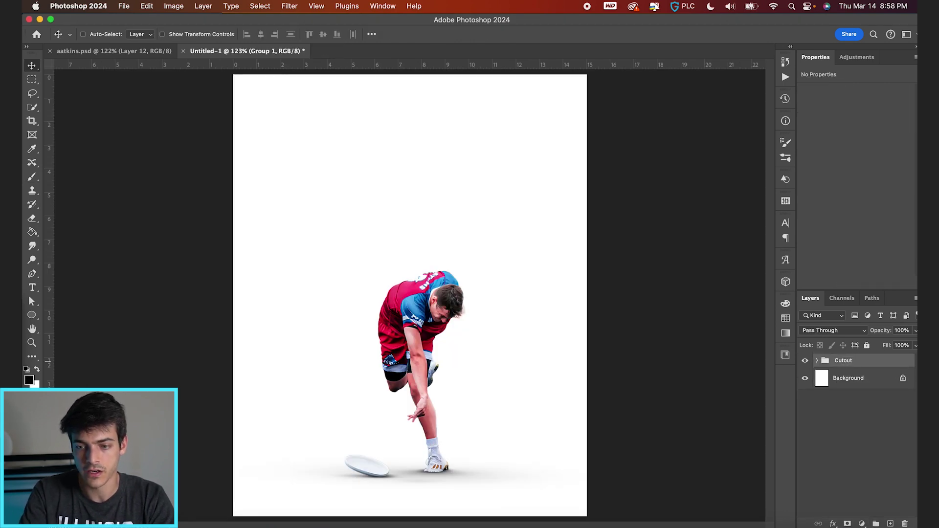
{"action": "key", "text": "Return"}
Step: Scale the Cutout group down slightly and save the document as aatkins.psd
{"action": "key", "text": "super+t"}
{"action": "left_click_drag", "start_coordinate": [587, 214], "coordinate": [565, 231]}
{"action": "key", "text": "Return"}
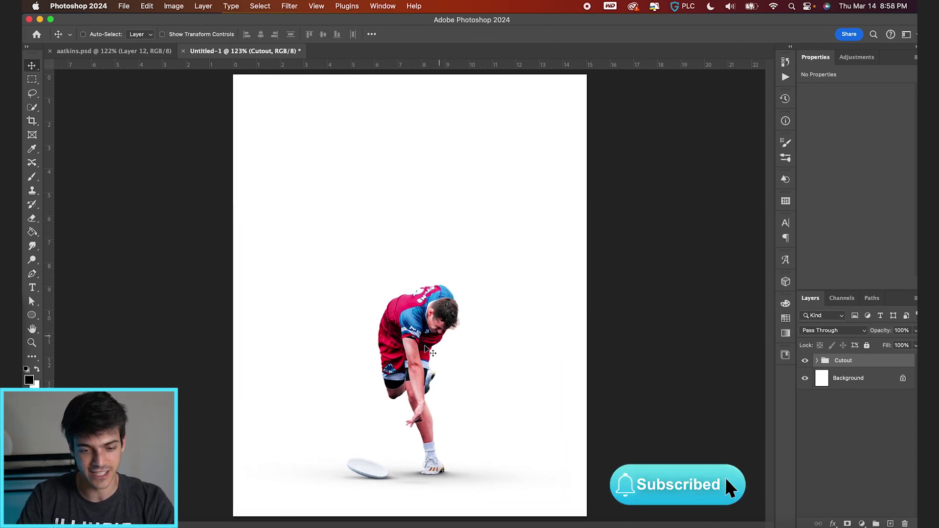
{"action": "key", "text": "super"}
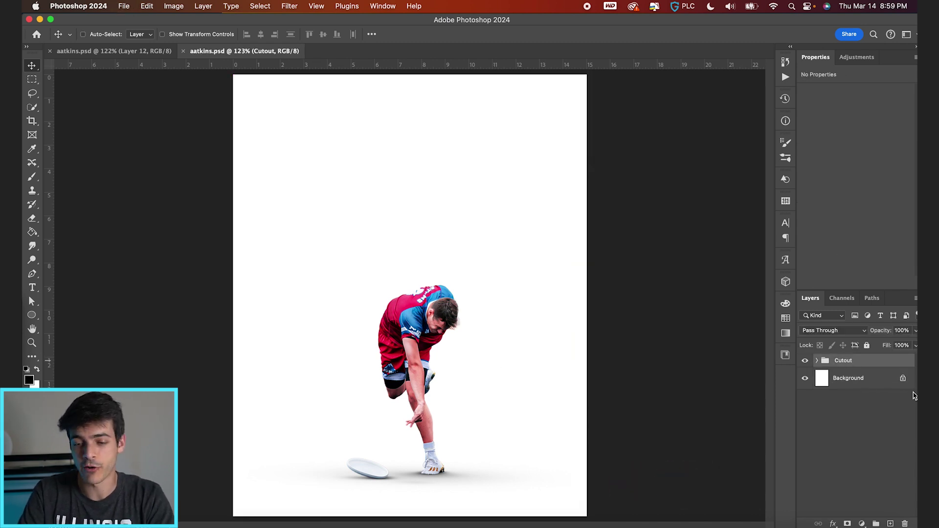
Step: Place ColoradoScenic.jpg from the Atkins Poster folder above the Background layer, scaled to 46.5 in wide so mountains and road fill the canvas
{"action": "left_click", "coordinate": [861, 387]}
{"action": "key", "text": "super+Tab"}
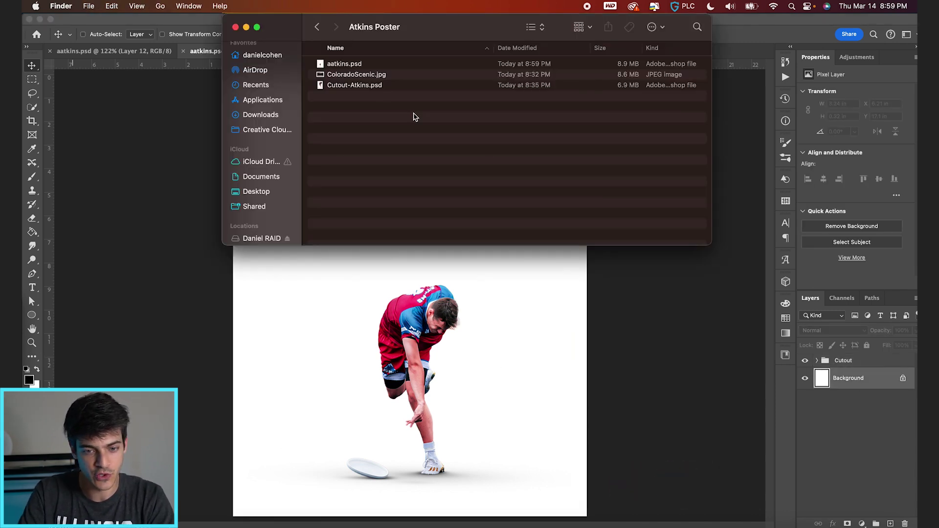
{"action": "left_click_drag", "start_coordinate": [370, 75], "coordinate": [435, 394]}
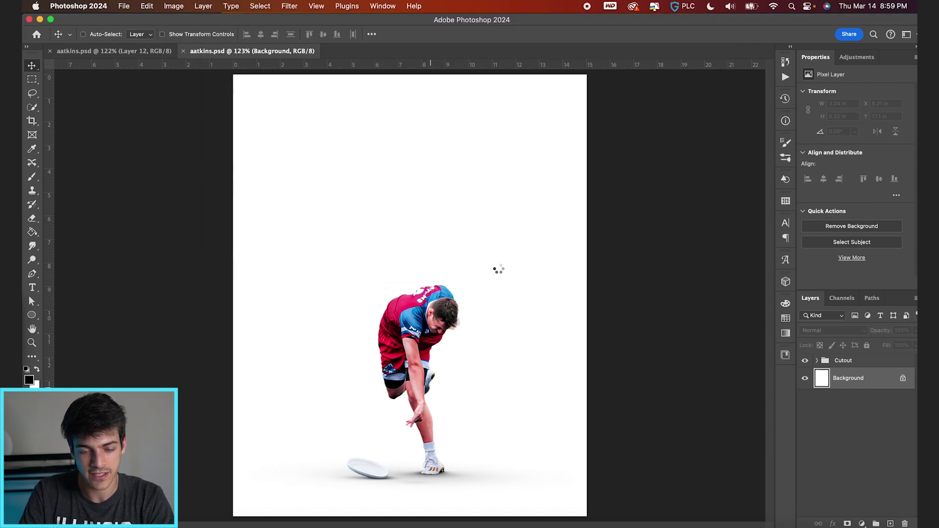
{"action": "left_click_drag", "start_coordinate": [621, 163], "coordinate": [841, 94]}
{"action": "left_click_drag", "start_coordinate": [635, 191], "coordinate": [635, 260]}
{"action": "key", "text": "super+0"}
{"action": "left_click_drag", "start_coordinate": [667, 172], "coordinate": [754, 139]}
{"action": "key", "text": "Return"}
{"action": "key", "text": "super+0"}
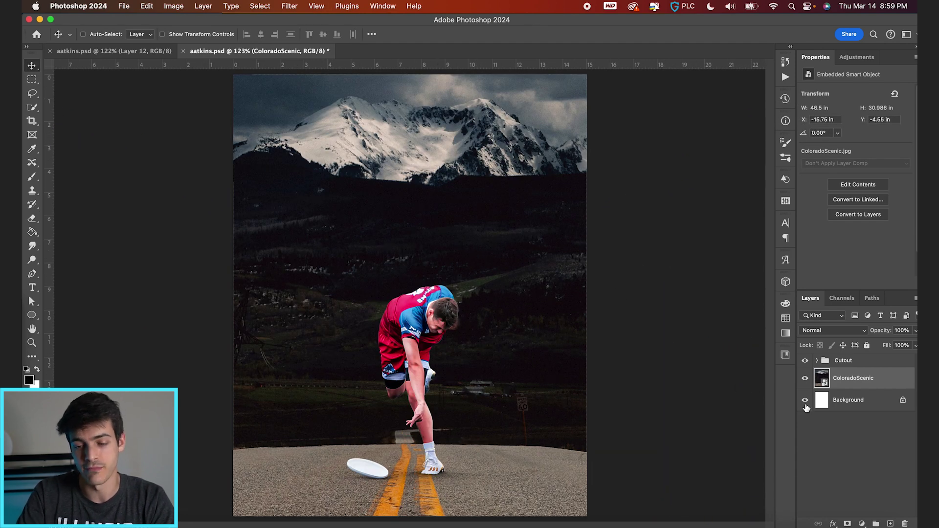
Step: Add a Gradient Map above the ColoradoScenic layer and set its dark stop to a blue sampled from the player's jersey
{"action": "left_click", "coordinate": [863, 524]}
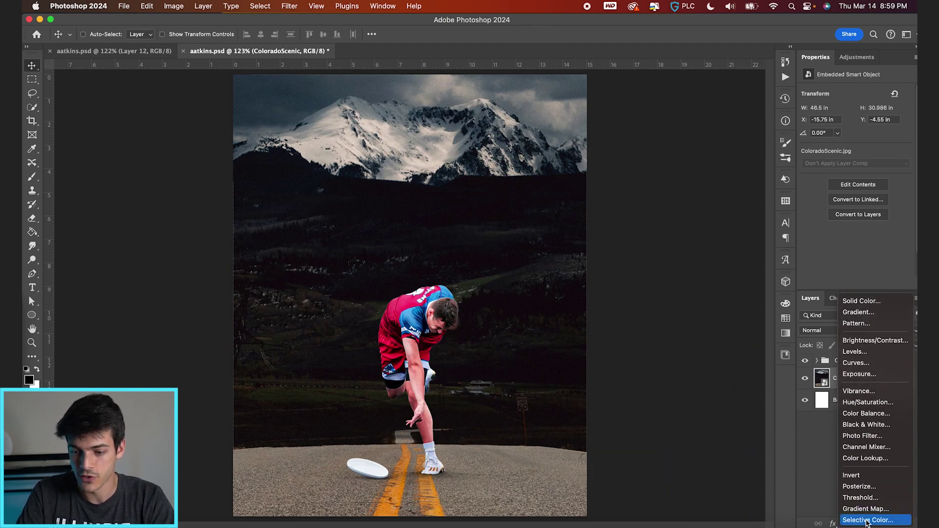
{"action": "left_click", "coordinate": [865, 509]}
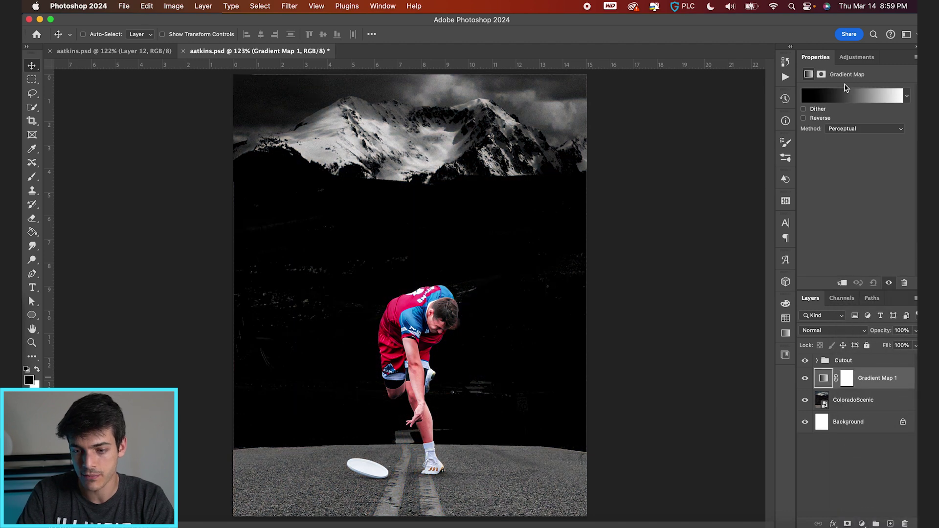
{"action": "left_click", "coordinate": [846, 94]}
{"action": "left_click", "coordinate": [589, 201]}
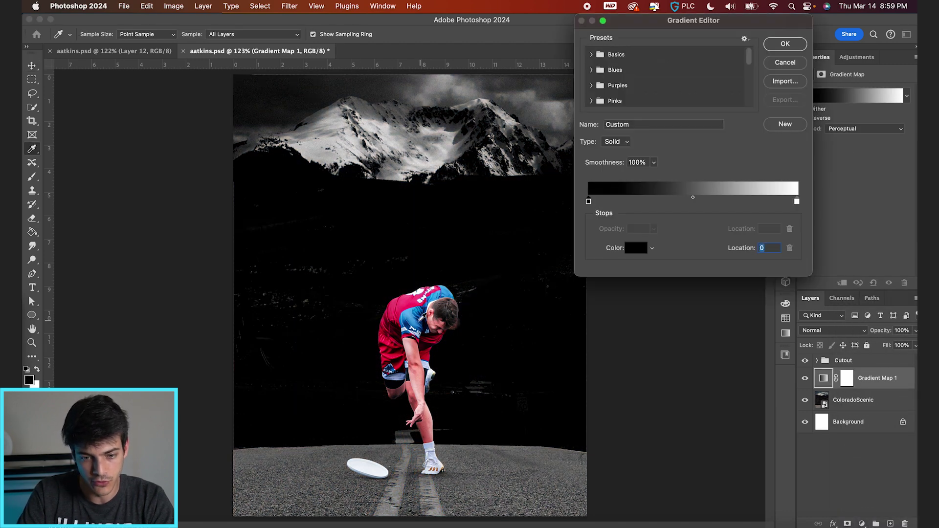
{"action": "left_click_drag", "start_coordinate": [412, 321], "coordinate": [417, 323]}
Step: Move the gradient's white stop well toward the blue stop with the colour midpoint at 37%, and apply the gradient
{"action": "left_click_drag", "start_coordinate": [797, 203], "coordinate": [611, 201]}
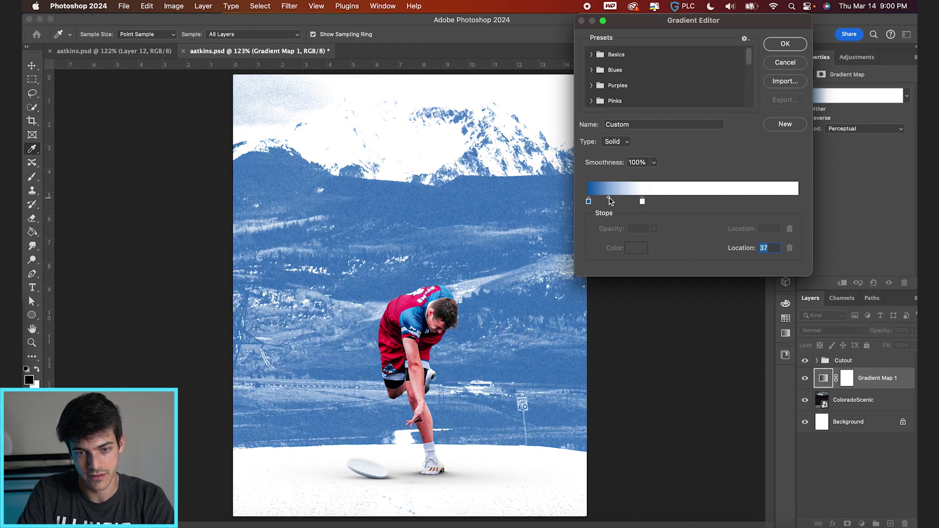
{"action": "left_click", "coordinate": [640, 201]}
{"action": "left_click_drag", "start_coordinate": [640, 202], "coordinate": [650, 203]}
{"action": "key", "text": "Return"}
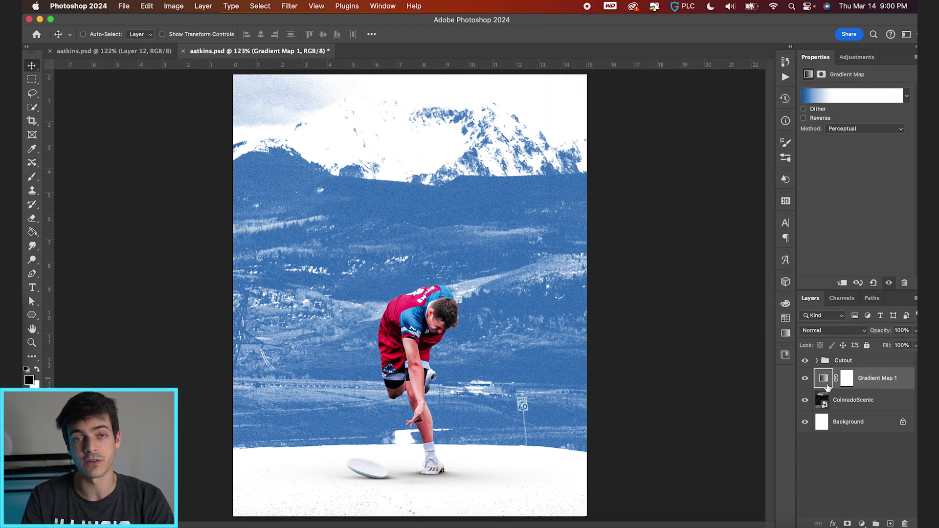
Step: On a new layer above the Gradient Map, draw a white circle about 24.2 in wide rising from the poster's bottom behind the player
{"action": "key", "text": "alt+shift+super+n"}
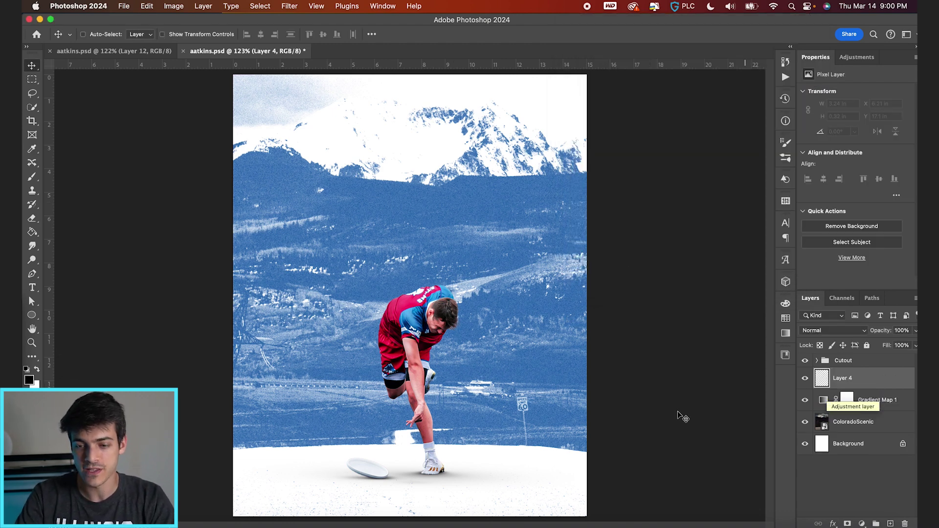
{"action": "left_click", "coordinate": [31, 315]}
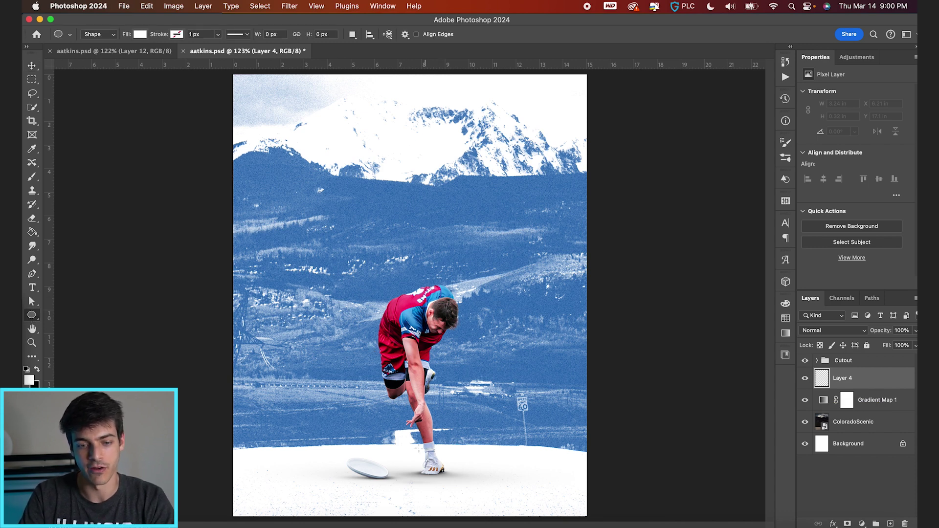
{"action": "scroll", "coordinate": [410, 334], "scroll_direction": "down", "scroll_amount": 3}
{"action": "scroll", "coordinate": [419, 399], "scroll_direction": "up", "scroll_amount": 3}
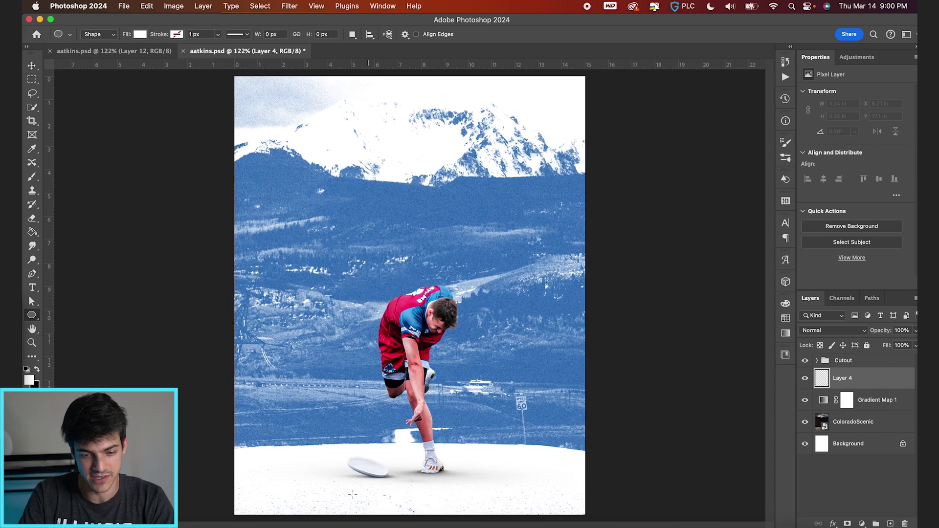
{"action": "scroll", "coordinate": [315, 455], "scroll_direction": "up", "scroll_amount": 2}
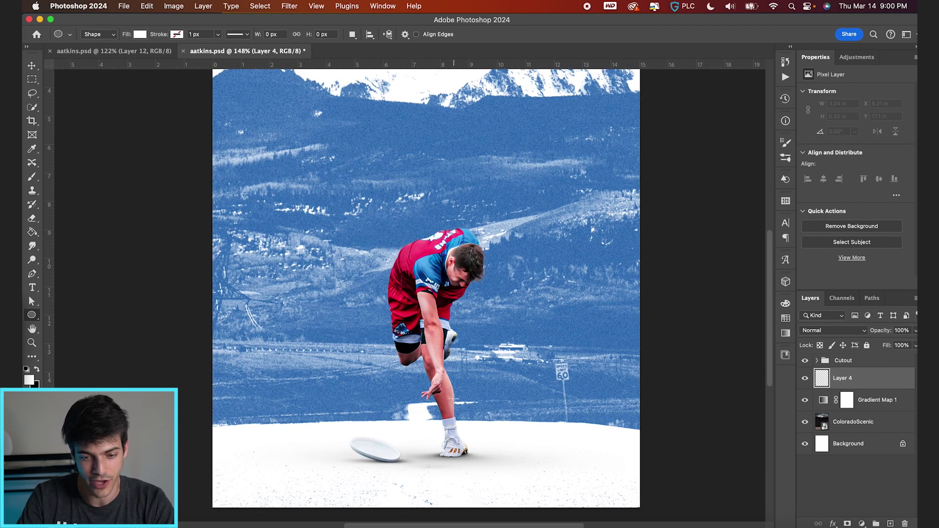
{"action": "scroll", "coordinate": [376, 371], "scroll_direction": "down", "scroll_amount": 4}
{"action": "left_click_drag", "start_coordinate": [381, 447], "coordinate": [553, 275]}
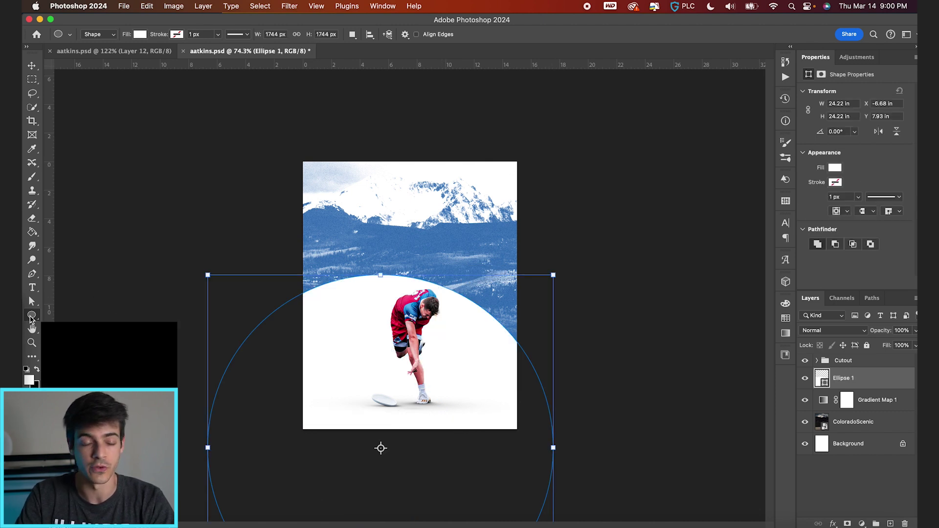
{"action": "left_click_drag", "start_coordinate": [375, 360], "coordinate": [445, 157]}
{"action": "key", "text": "super+z"}
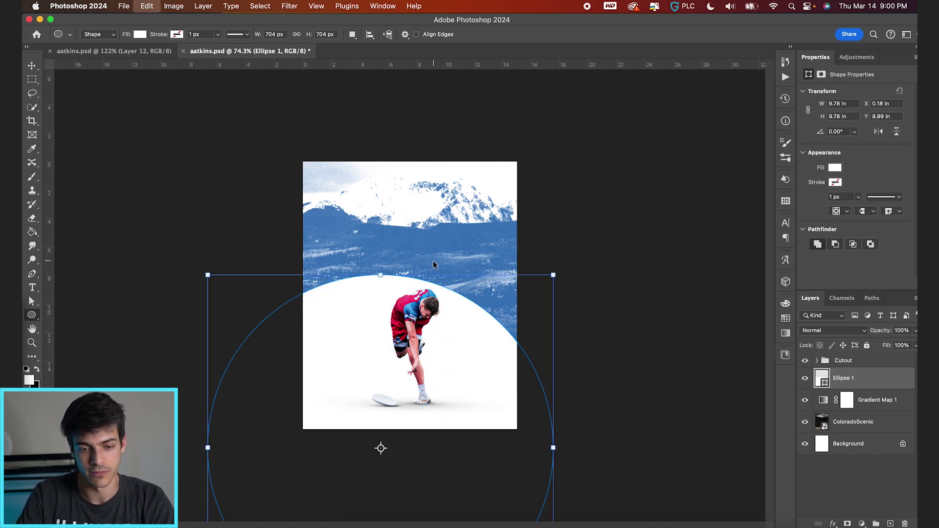
Step: Enlarge the white circle to about 32.2 in and centre it horizontally with its top edge behind the player's upper body
{"action": "key", "text": "v"}
{"action": "key", "text": "super+0"}
{"action": "left_click_drag", "start_coordinate": [427, 334], "coordinate": [504, 336]}
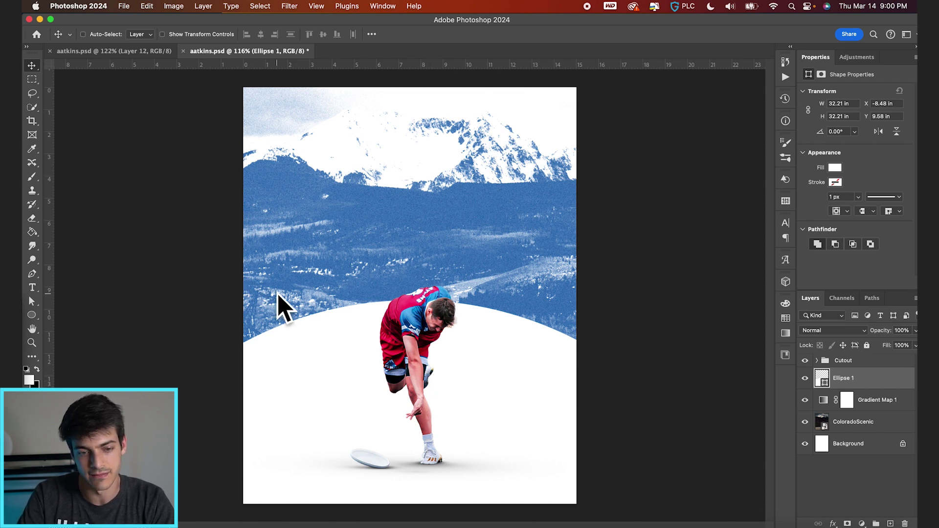
{"action": "left_click_drag", "start_coordinate": [462, 330], "coordinate": [463, 328]}
Step: Scale the white circle to about 107% and lower it until its top edge sits at about 10.3 in
{"action": "key", "text": "super+t"}
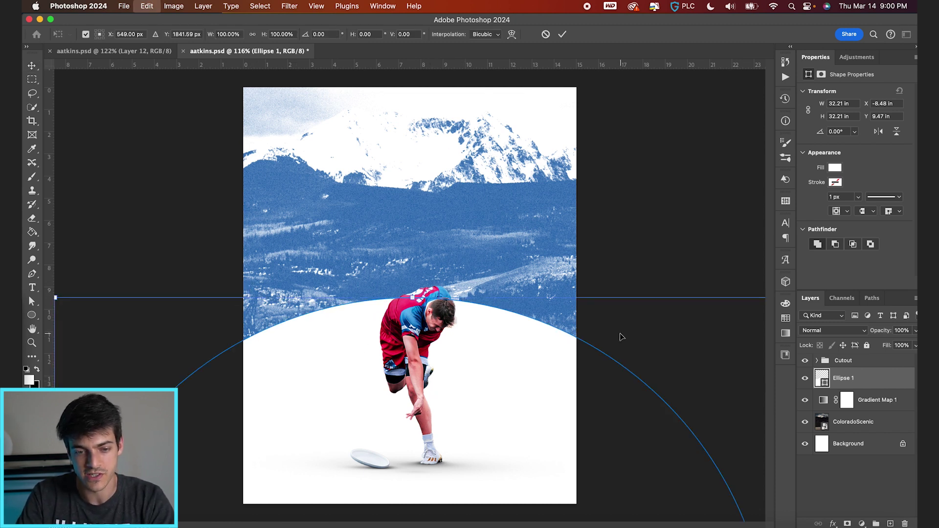
{"action": "scroll", "coordinate": [486, 352], "scroll_direction": "down", "scroll_amount": 4}
{"action": "left_click_drag", "start_coordinate": [649, 297], "coordinate": [668, 278]}
{"action": "key", "text": "Return"}
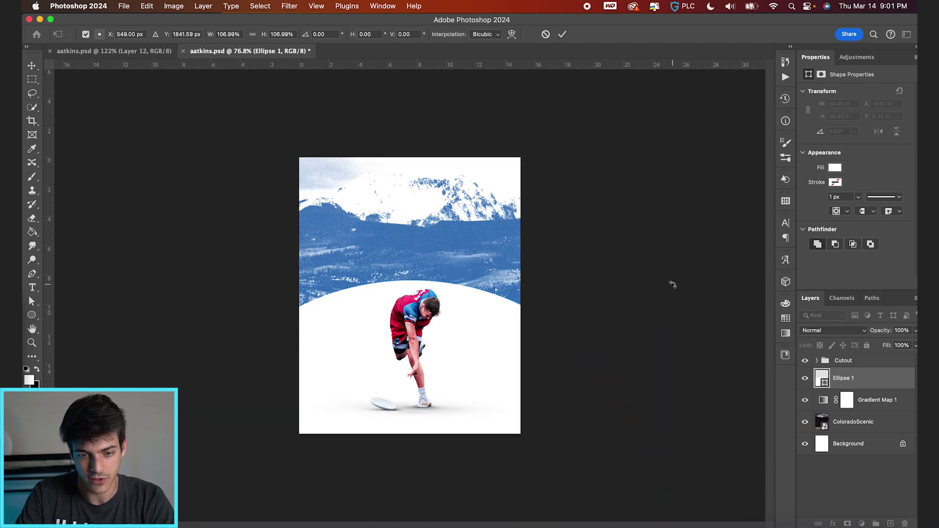
{"action": "key", "text": "super+0"}
{"action": "left_click_drag", "start_coordinate": [491, 328], "coordinate": [489, 362]}
{"action": "key", "text": "super+plus"}
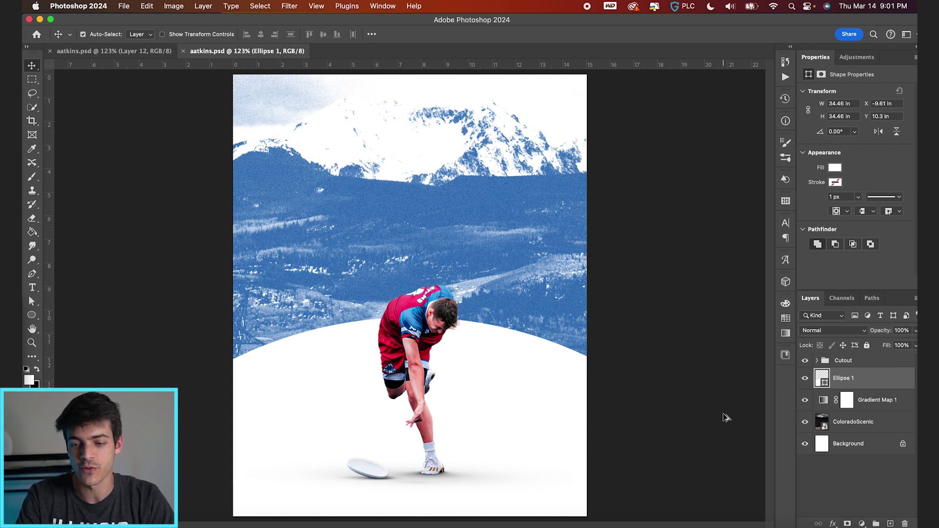
Step: On a new layer above the ellipse, add the white text "aa" in Nautica Medium
{"action": "key", "text": "super+alt+shift+n"}
{"action": "key", "text": "t"}
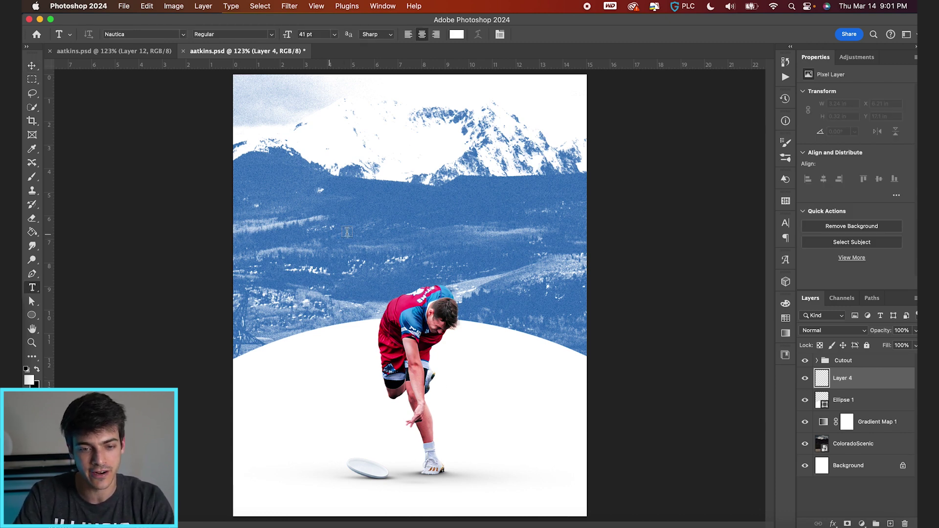
{"action": "scroll", "coordinate": [437, 212], "scroll_direction": "up", "scroll_amount": 3}
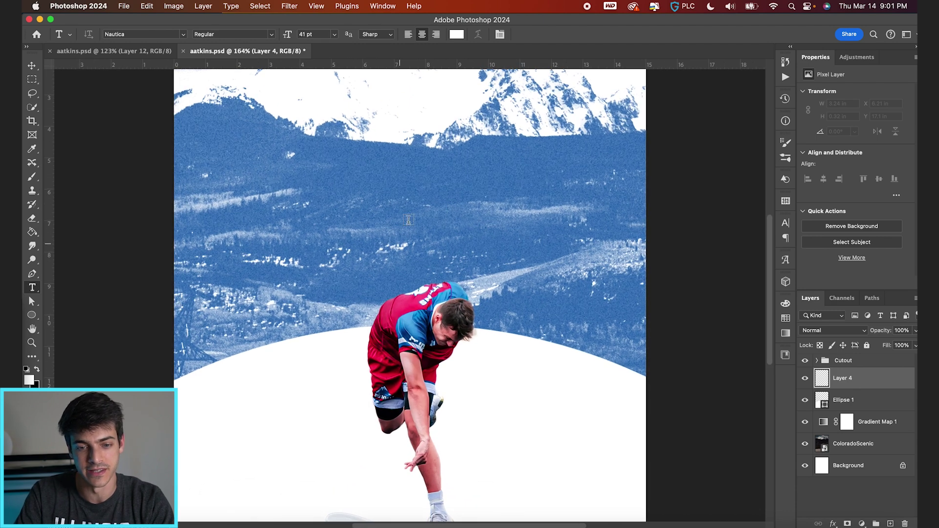
{"action": "scroll", "coordinate": [452, 221], "scroll_direction": "down", "scroll_amount": 4}
{"action": "key", "text": "super+minus"}
{"action": "left_click", "coordinate": [358, 253]}
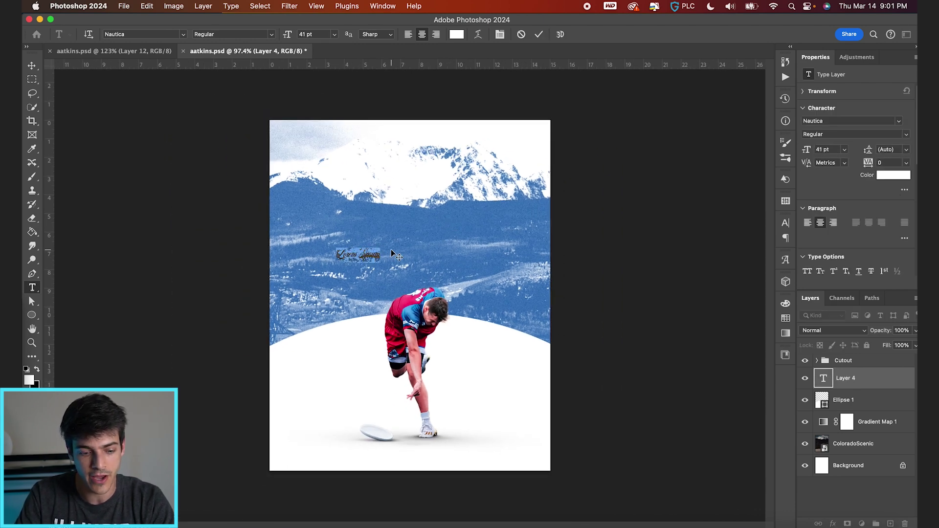
{"action": "key", "text": "BackSpace"}
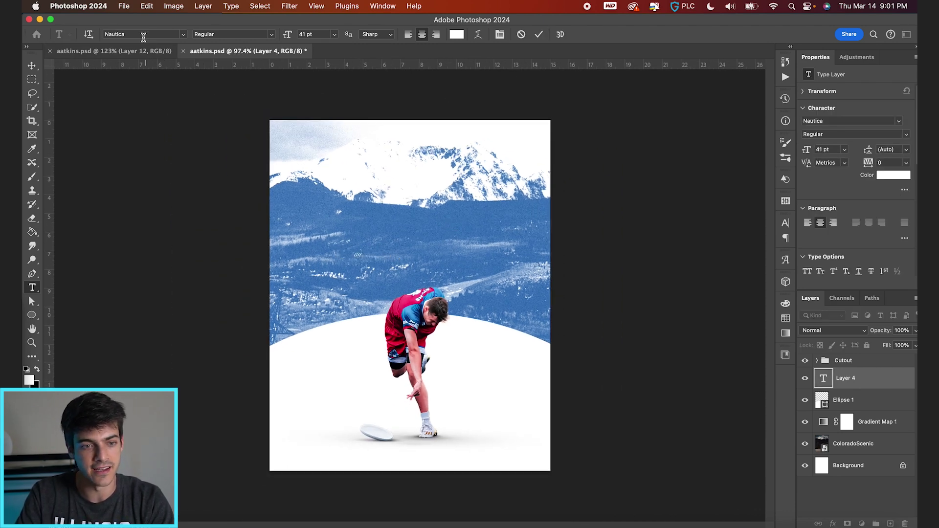
{"action": "left_click", "coordinate": [250, 36]}
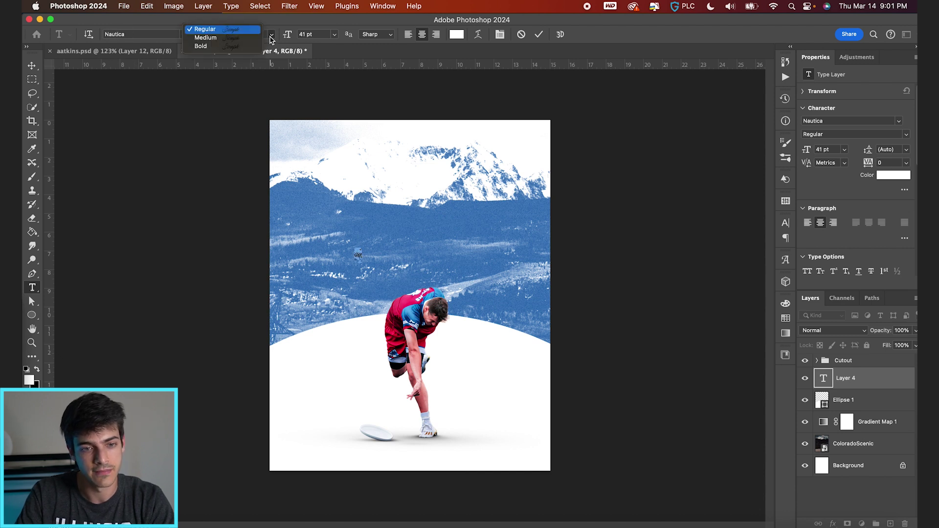
{"action": "left_click", "coordinate": [254, 40]}
{"action": "left_click", "coordinate": [538, 35]}
Step: Enlarge the "aa" lettering to about 685 pt and place it over the blue hills just above the player
{"action": "key", "text": "super+t"}
{"action": "left_click_drag", "start_coordinate": [362, 247], "coordinate": [503, 149]}
{"action": "key", "text": "Return"}
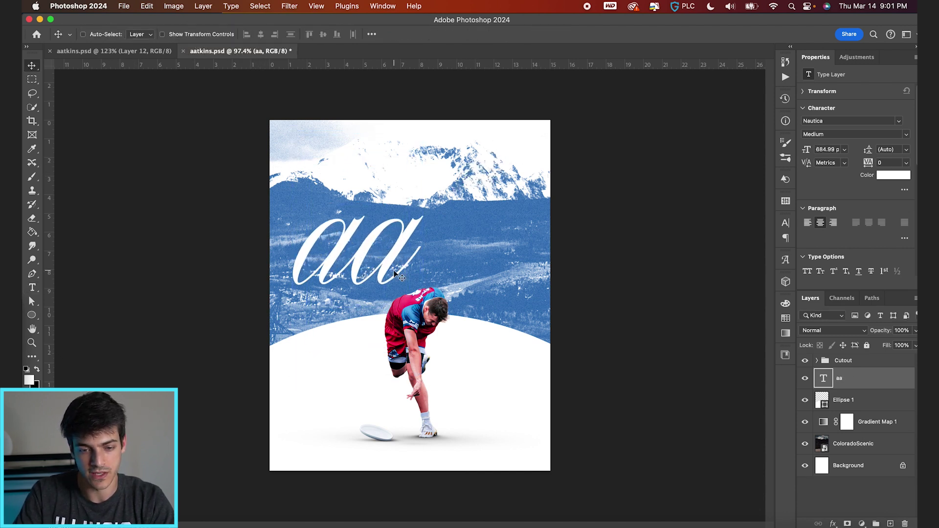
{"action": "scroll", "coordinate": [394, 272], "scroll_direction": "up", "scroll_amount": 5}
{"action": "left_click_drag", "start_coordinate": [386, 265], "coordinate": [471, 271]}
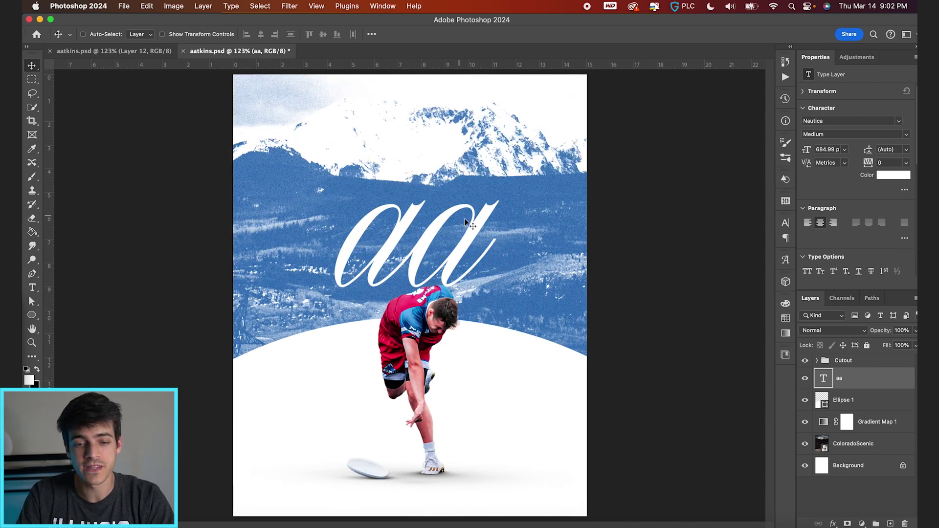
Step: Reduce the second "a" to 504 pt, leaving the first letter larger
{"action": "key", "text": "t"}
{"action": "left_click", "coordinate": [412, 247]}
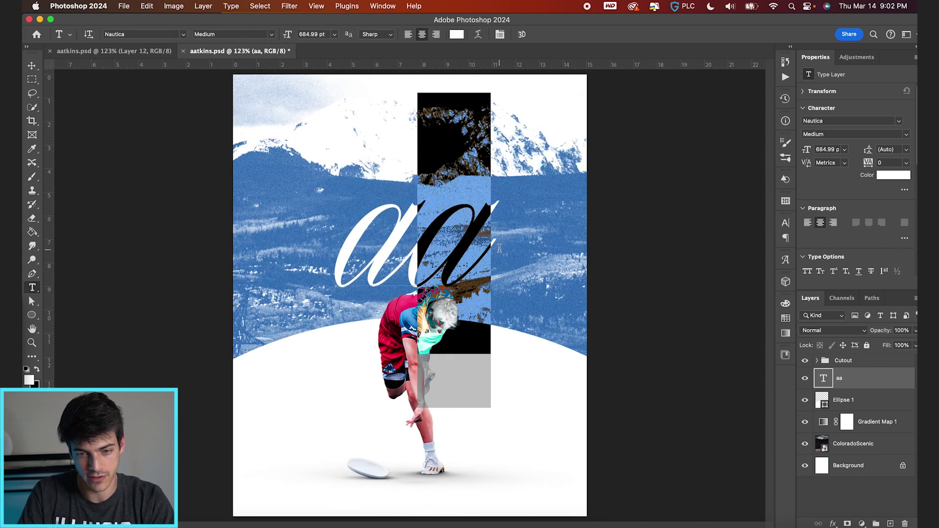
{"action": "left_click_drag", "start_coordinate": [288, 37], "coordinate": [182, 49]}
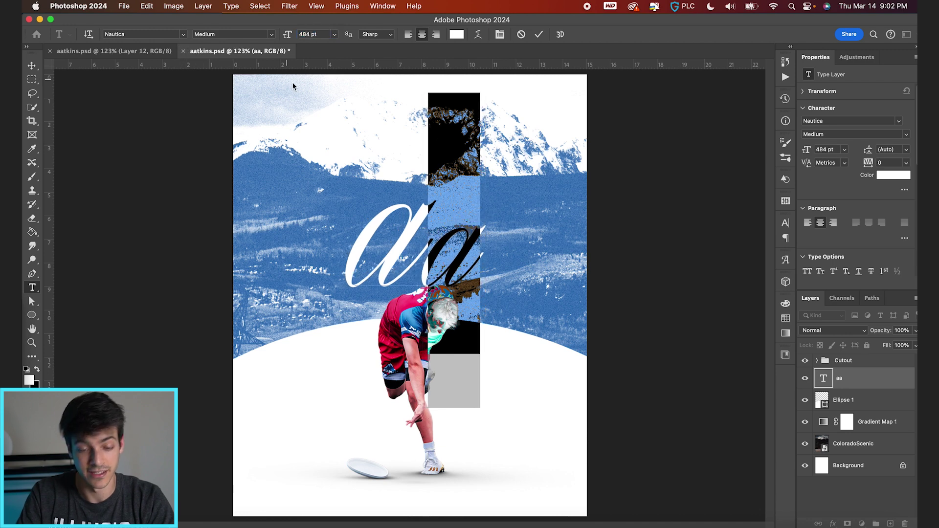
{"action": "left_click_drag", "start_coordinate": [291, 32], "coordinate": [306, 34]}
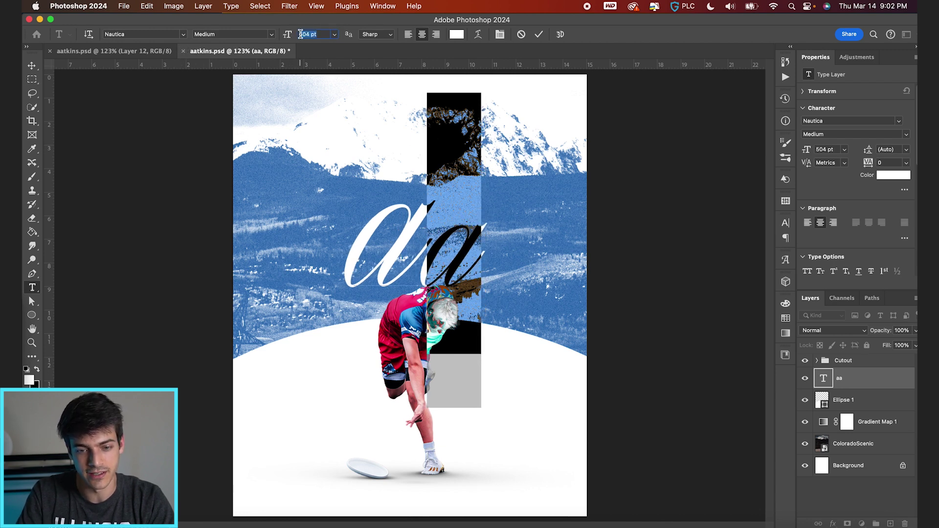
{"action": "left_click", "coordinate": [440, 243]}
{"action": "key", "text": "super+plus"}
{"action": "key", "text": "shift+Left"}
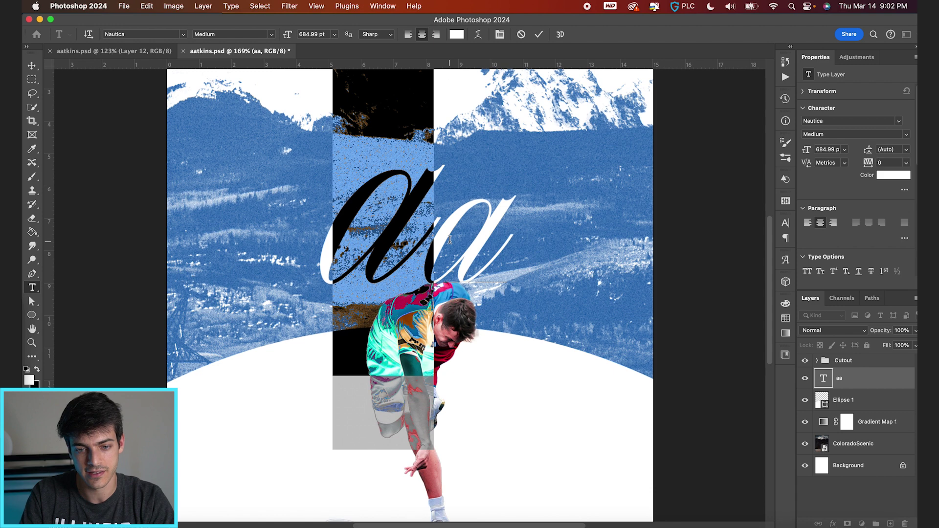
Step: Set the tracking of both letters to -40 and their horizontal scale to 100%
{"action": "key", "text": "super+a"}
{"action": "left_click", "coordinate": [500, 35]}
{"action": "left_click_drag", "start_coordinate": [723, 265], "coordinate": [720, 266]}
{"action": "left_click_drag", "start_coordinate": [722, 266], "coordinate": [744, 262]}
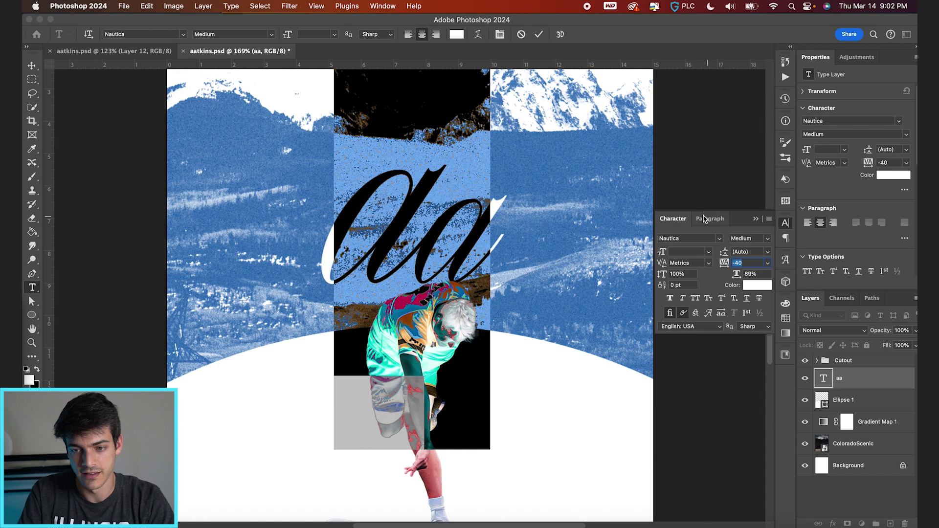
{"action": "left_click", "coordinate": [759, 275]}
{"action": "type", "text": "10"}
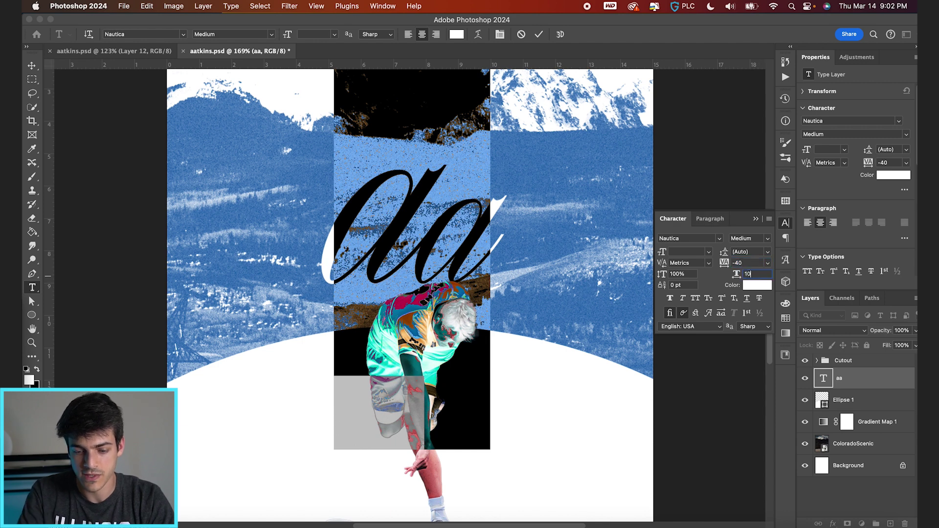
{"action": "type", "text": "0"}
{"action": "key", "text": "Return"}
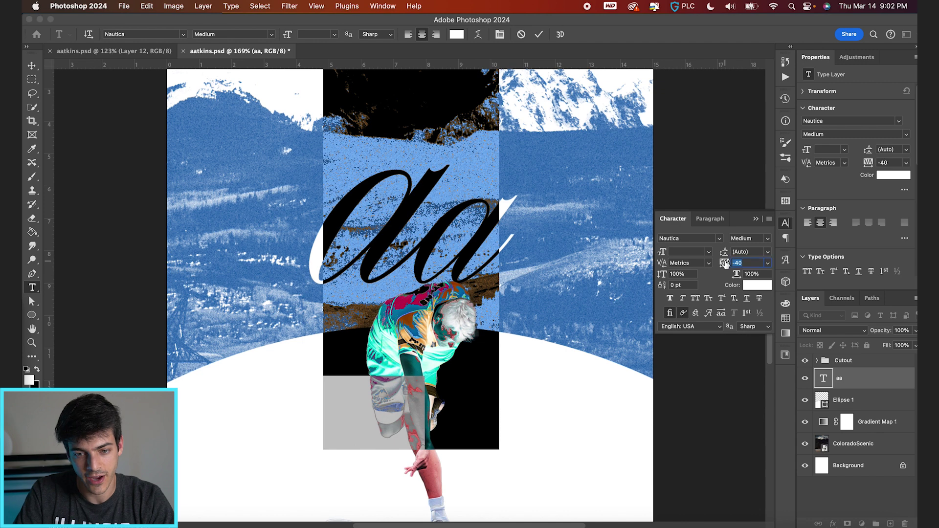
{"action": "left_click", "coordinate": [539, 34]}
Step: Shift the "aa" lettering slightly so it sits roughly centred directly above the player's back
{"action": "key", "text": "v"}
{"action": "key", "text": "super+0"}
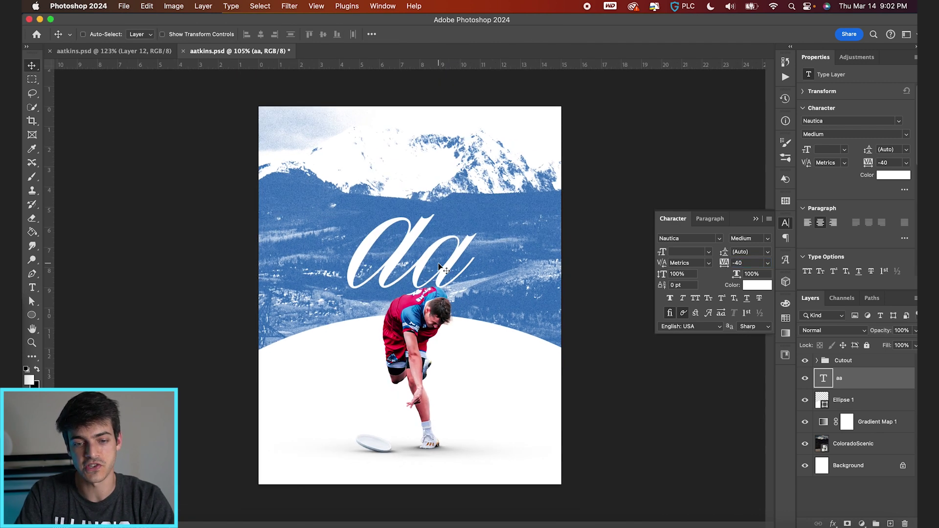
{"action": "key", "text": "super+t"}
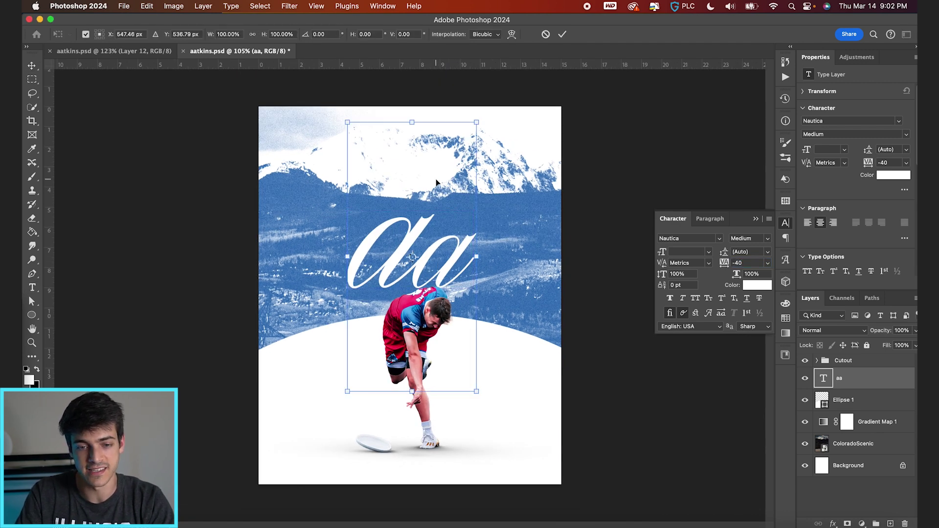
{"action": "scroll", "coordinate": [411, 215], "scroll_direction": "up", "scroll_amount": 3}
{"action": "scroll", "coordinate": [411, 215], "scroll_direction": "up", "scroll_amount": 1}
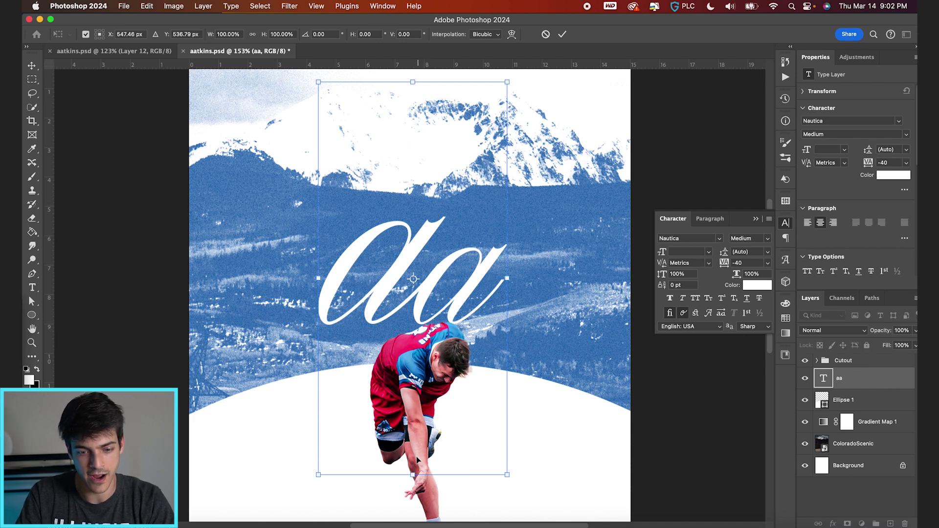
{"action": "left_click_drag", "start_coordinate": [413, 86], "coordinate": [330, 117]}
{"action": "key", "text": "Return"}
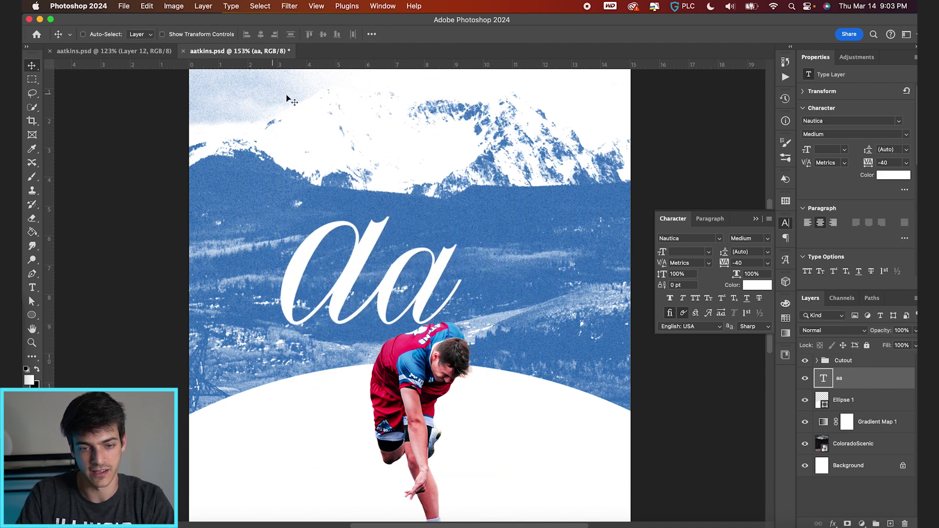
{"action": "left_click_drag", "start_coordinate": [404, 308], "coordinate": [458, 313]}
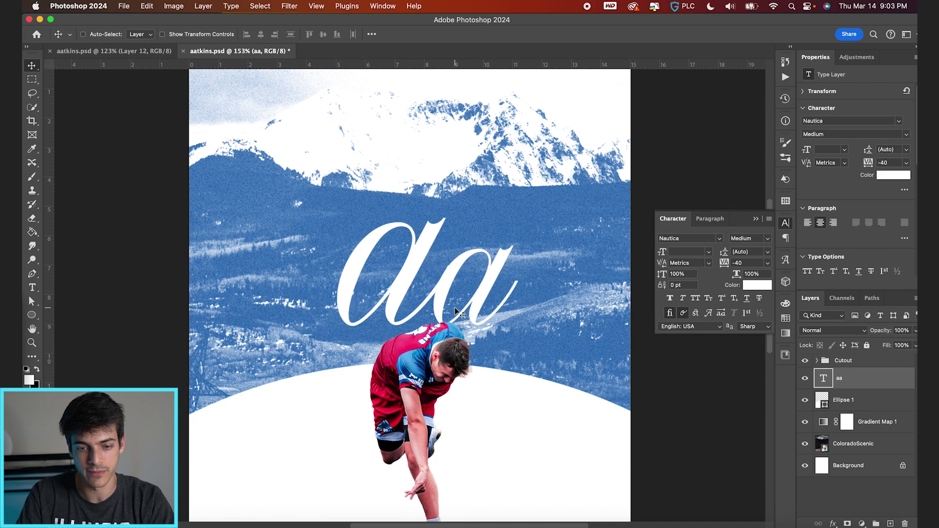
{"action": "key", "text": "super+minus"}
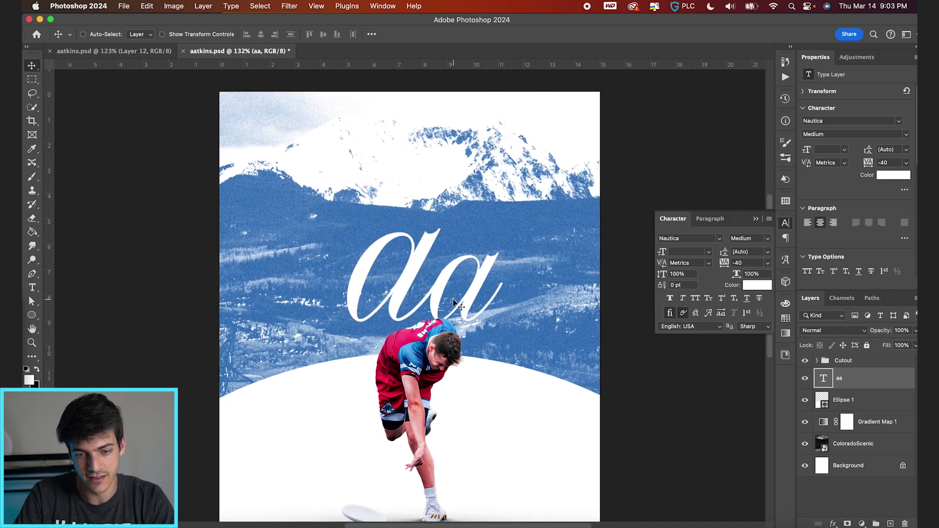
Step: Tighten the tracking of the "aa" lettering to -45 so the two letters join
{"action": "key", "text": "super+plus"}
{"action": "key", "text": "t"}
{"action": "left_click", "coordinate": [747, 264]}
{"action": "key", "text": "BackSpace"}
{"action": "type", "text": "-45"}
{"action": "key", "text": "Return"}
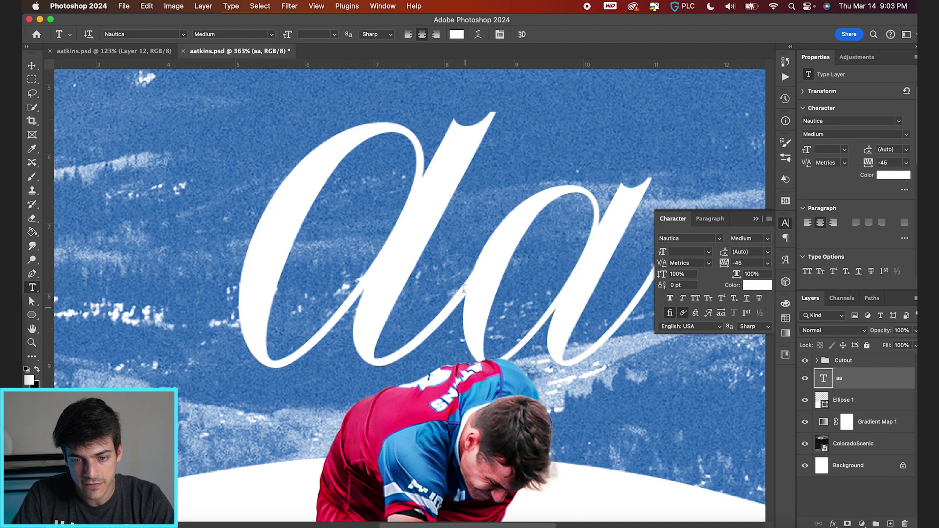
{"action": "key", "text": "v"}
Step: Scale the "aa" lettering to about 128% and lower it until its base tucks behind the player's back
{"action": "scroll", "coordinate": [413, 288], "scroll_direction": "down", "scroll_amount": 3}
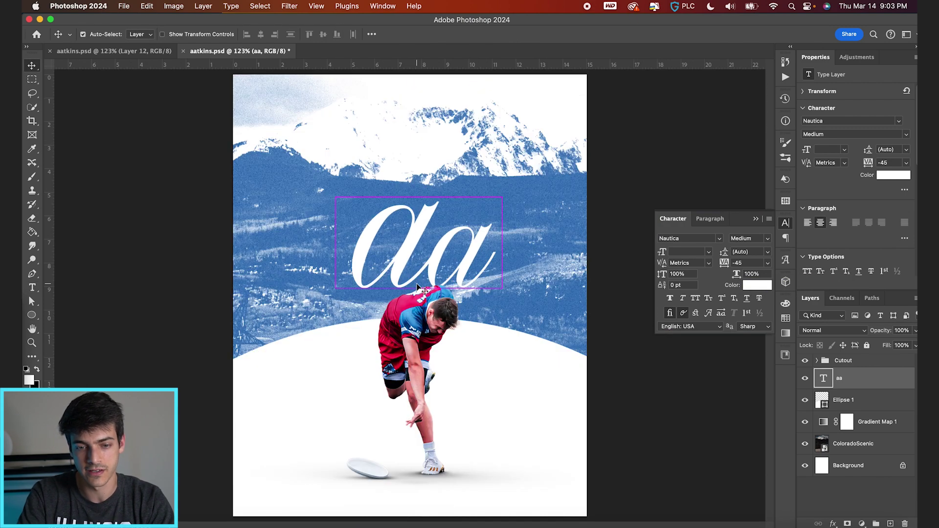
{"action": "key", "text": "super+0"}
{"action": "key", "text": "super+t"}
{"action": "left_click_drag", "start_coordinate": [532, 94], "coordinate": [558, 56]}
{"action": "left_click_drag", "start_coordinate": [486, 242], "coordinate": [479, 250]}
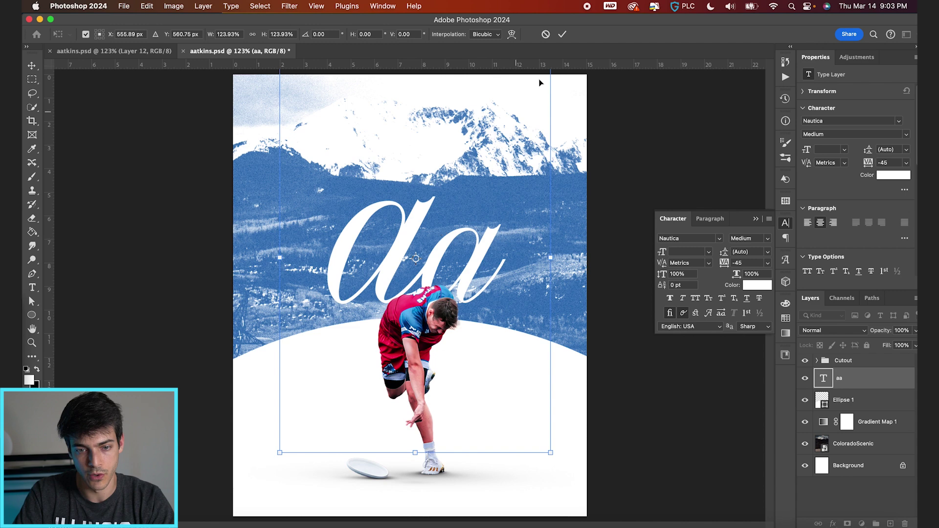
{"action": "scroll", "coordinate": [526, 101], "scroll_direction": "down", "scroll_amount": 2}
{"action": "left_click_drag", "start_coordinate": [529, 97], "coordinate": [536, 91]}
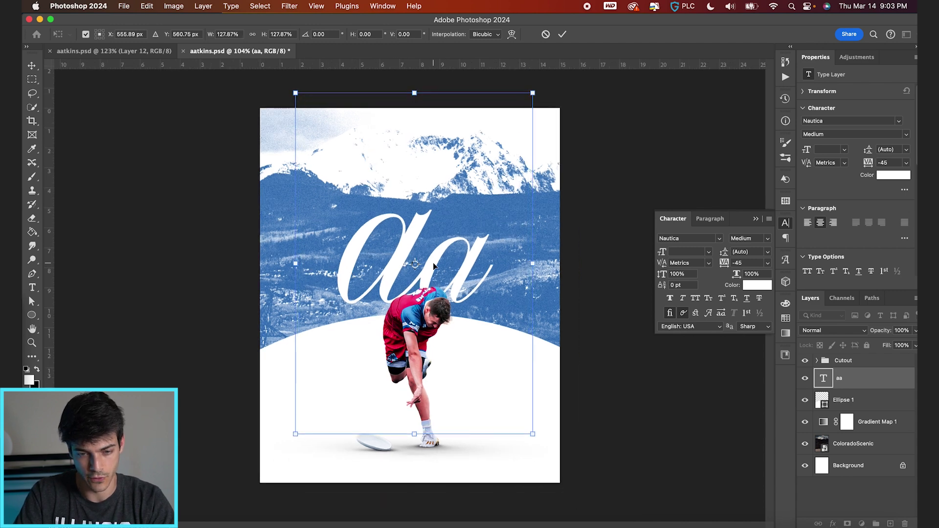
{"action": "key", "text": "Return"}
Step: Sample the pink from the player's jersey and recolour the "aa" lettering with it
{"action": "scroll", "coordinate": [424, 173], "scroll_direction": "up", "scroll_amount": 2}
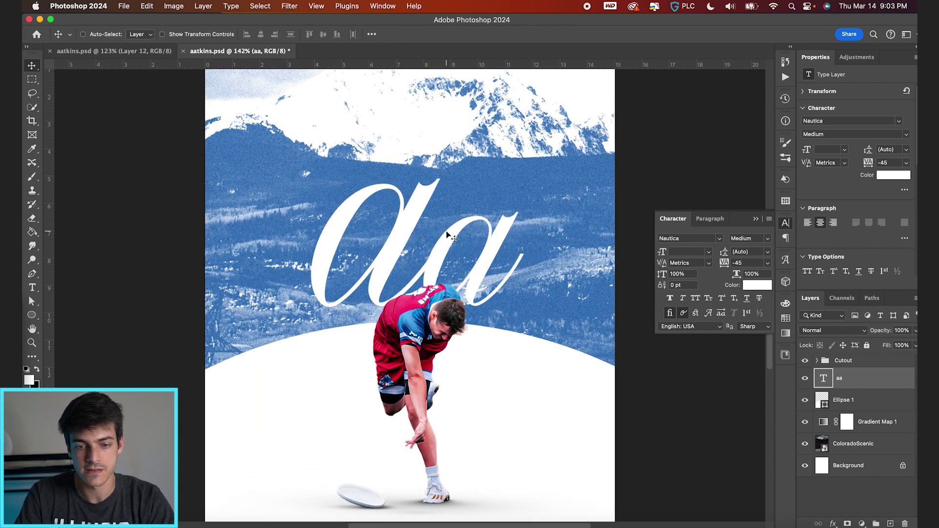
{"action": "scroll", "coordinate": [396, 318], "scroll_direction": "up", "scroll_amount": 3}
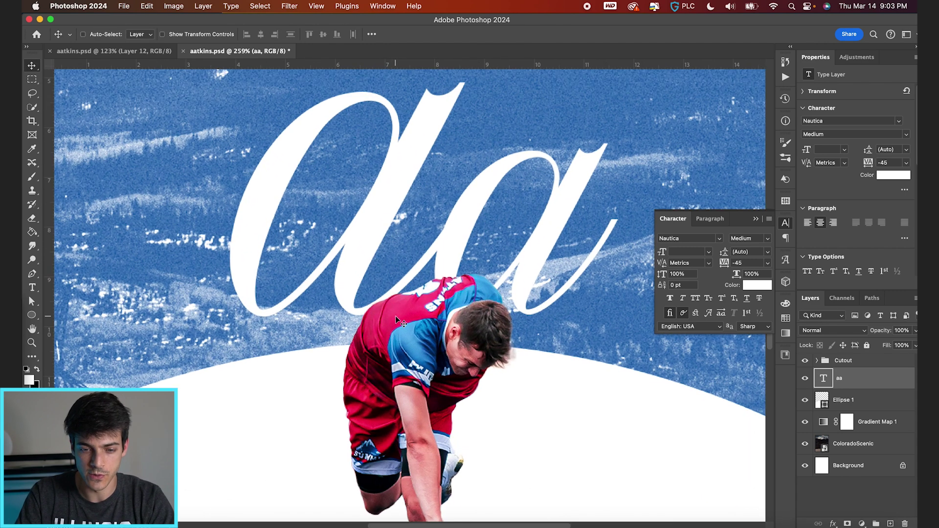
{"action": "key", "text": "b"}
{"action": "left_click", "coordinate": [406, 293], "text": "alt"}
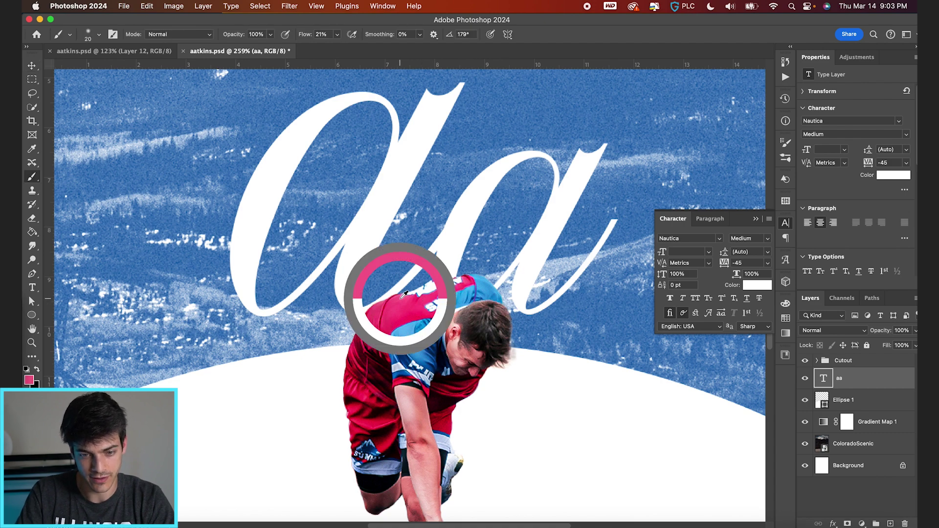
{"action": "left_click", "coordinate": [785, 318]}
{"action": "left_click", "coordinate": [660, 331]}
{"action": "scroll", "coordinate": [468, 296], "scroll_direction": "down", "scroll_amount": 1}
{"action": "scroll", "coordinate": [412, 297], "scroll_direction": "down", "scroll_amount": 2}
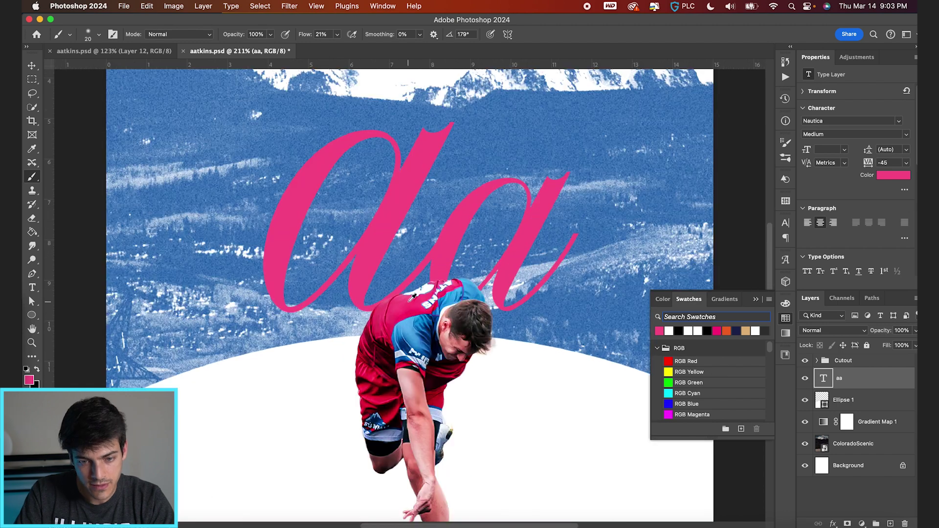
{"action": "left_click", "coordinate": [411, 292], "text": "alt"}
{"action": "key", "text": "v"}
{"action": "key", "text": "super+0"}
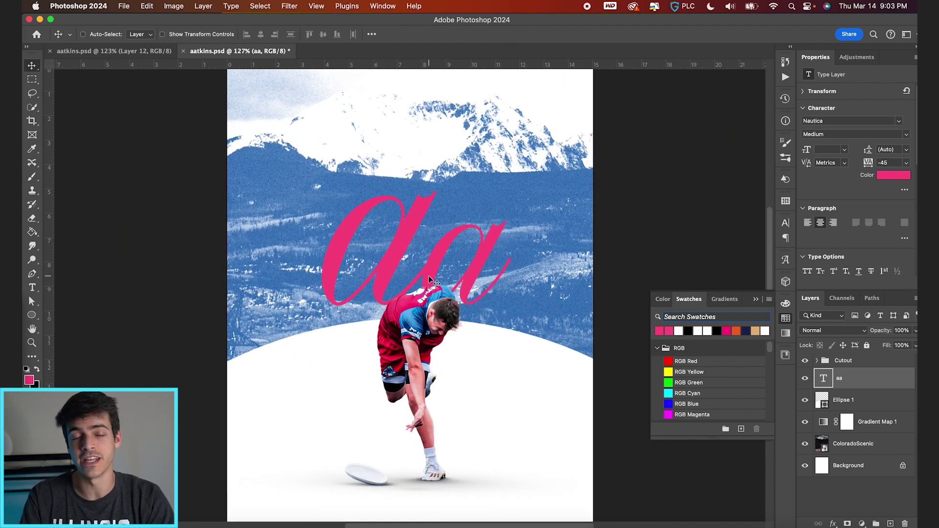
Step: Duplicate the "aa" text layer, hide the original, and convert the copy for smart filters
{"action": "scroll", "coordinate": [462, 275], "scroll_direction": "up", "scroll_amount": 1}
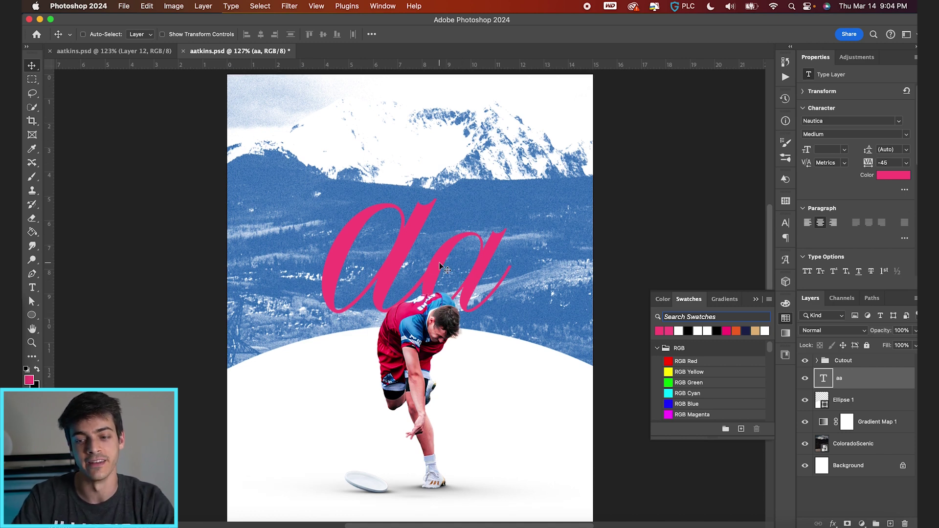
{"action": "key", "text": "super+j"}
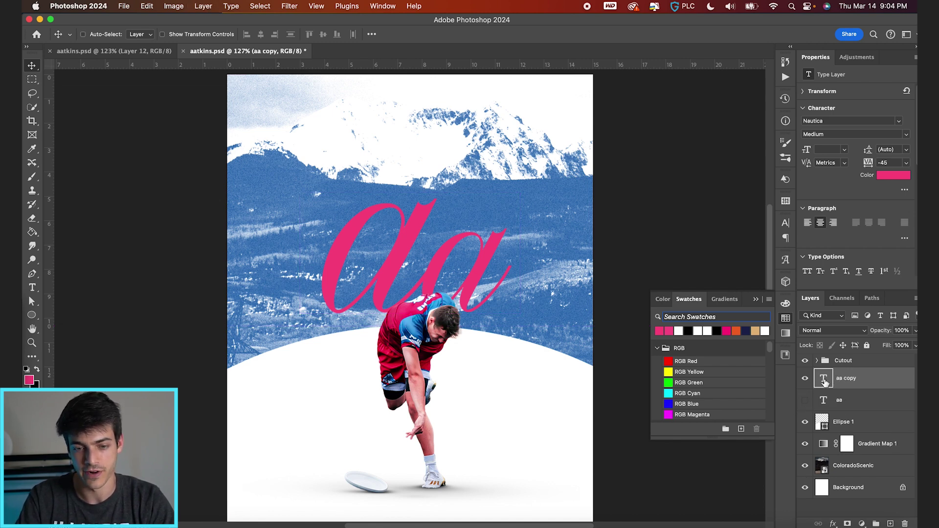
{"action": "left_click", "coordinate": [289, 5]}
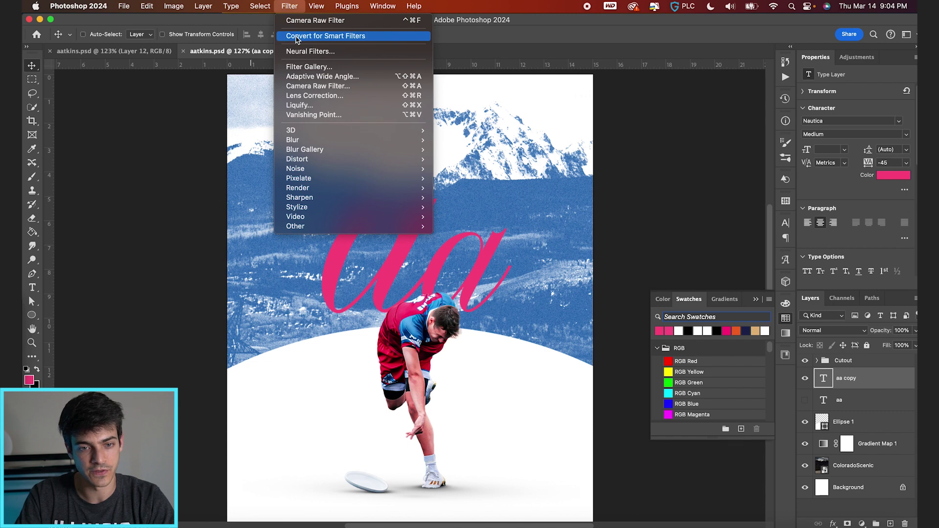
{"action": "left_click", "coordinate": [303, 4]}
Step: Start a Field Blur on the copied "aa" lettering, moving the first pin to the second letter's outer edge and adding another beside the first letter
{"action": "left_click", "coordinate": [290, 5]}
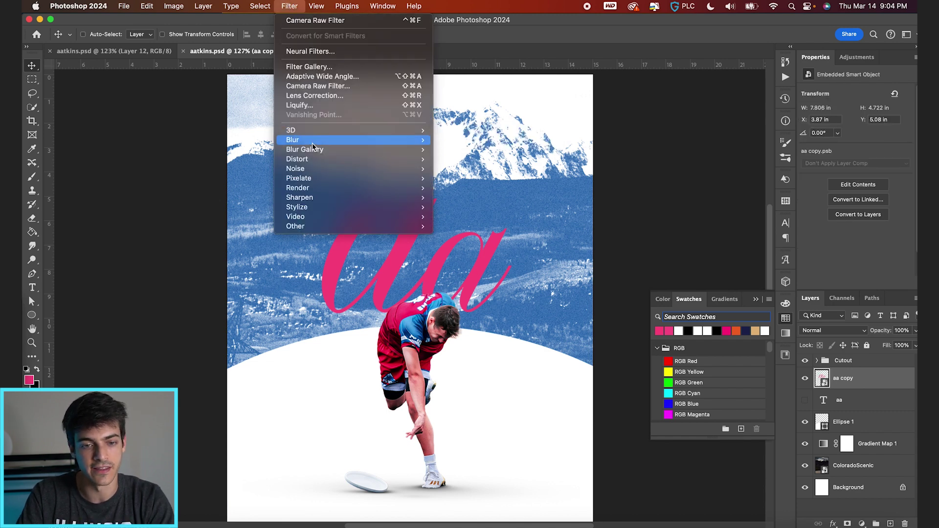
{"action": "mouse_move", "coordinate": [314, 153]}
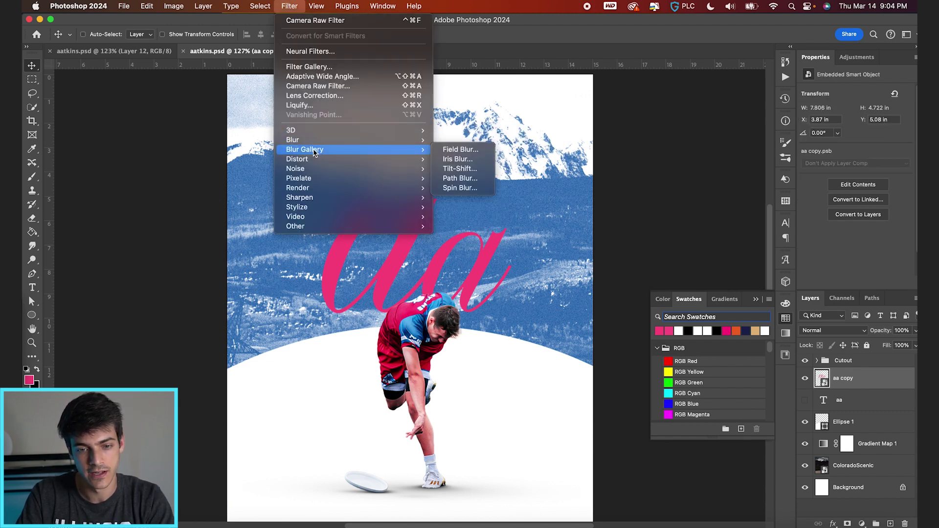
{"action": "left_click", "coordinate": [446, 148]}
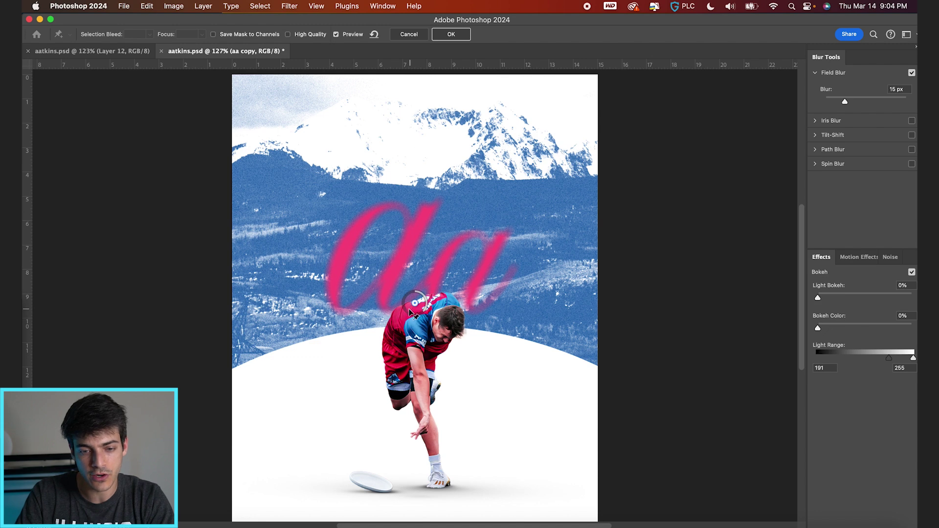
{"action": "left_click_drag", "start_coordinate": [416, 308], "coordinate": [510, 256]}
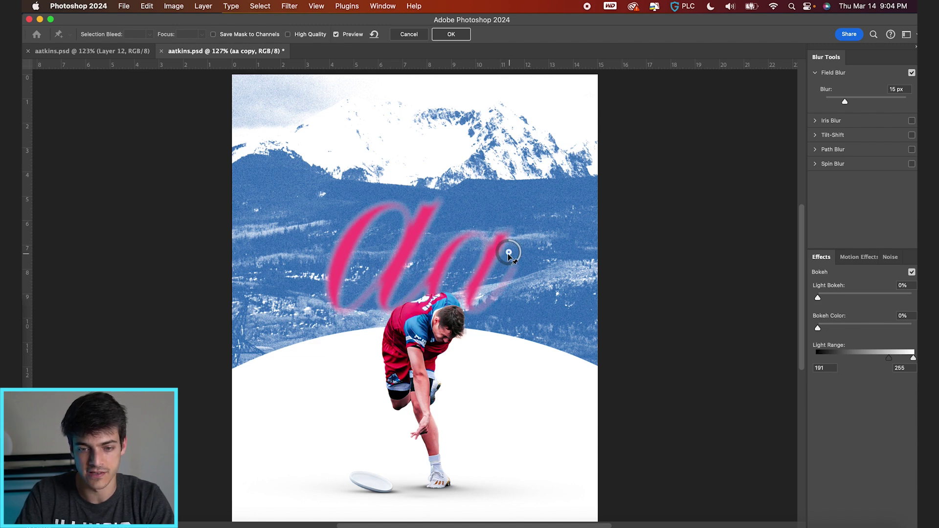
{"action": "left_click", "coordinate": [330, 254]}
{"action": "left_click_drag", "start_coordinate": [337, 265], "coordinate": [341, 244]}
Step: Add blur pins at the first letter's upper tip, below its base and between the letters, setting the pin between them to 6 px
{"action": "left_click", "coordinate": [407, 263]}
{"action": "left_click", "coordinate": [435, 209]}
{"action": "left_click_drag", "start_coordinate": [443, 224], "coordinate": [449, 207]}
{"action": "left_click_drag", "start_coordinate": [406, 263], "coordinate": [384, 320]}
{"action": "left_click", "coordinate": [437, 279]}
{"action": "left_click_drag", "start_coordinate": [447, 293], "coordinate": [452, 272]}
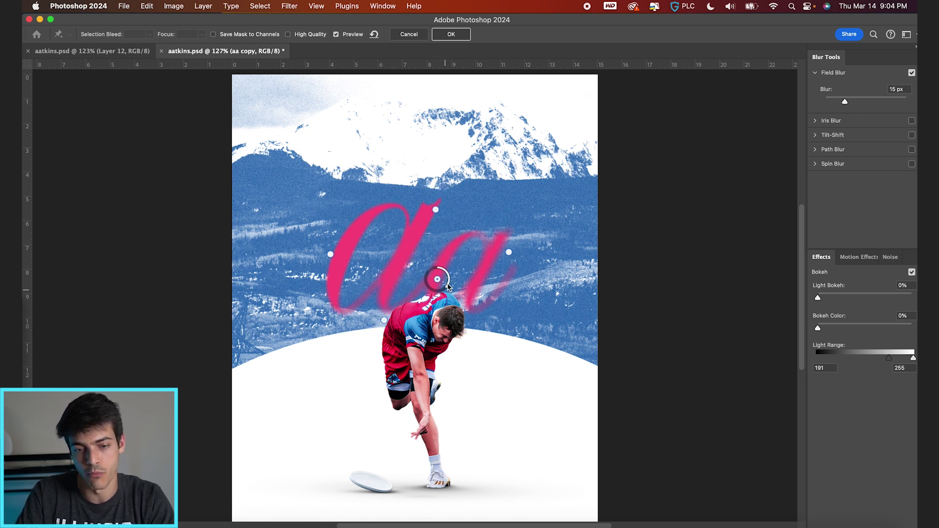
Step: Add a pin at the second letter's foot, adjust the surrounding pins, add a 9 px pin inside the first letter, and apply the Field Blur
{"action": "left_click", "coordinate": [476, 316]}
{"action": "left_click_drag", "start_coordinate": [484, 324], "coordinate": [474, 330]}
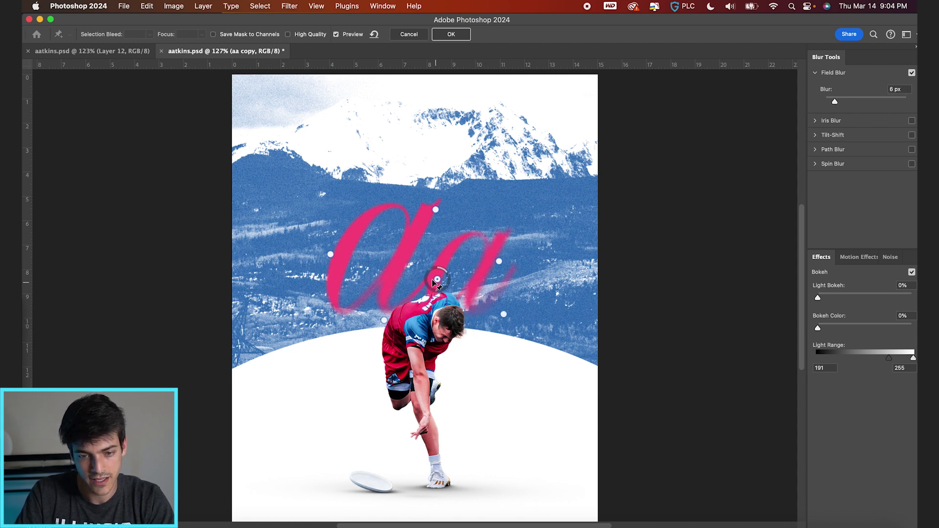
{"action": "mouse_move", "coordinate": [433, 280]}
{"action": "left_mouse_down"}
{"action": "mouse_move", "coordinate": [443, 272]}
{"action": "mouse_move", "coordinate": [430, 267]}
{"action": "left_mouse_up"}
{"action": "left_click_drag", "start_coordinate": [330, 254], "coordinate": [316, 263]}
{"action": "left_click", "coordinate": [374, 243]}
{"action": "left_click_drag", "start_coordinate": [382, 253], "coordinate": [389, 243]}
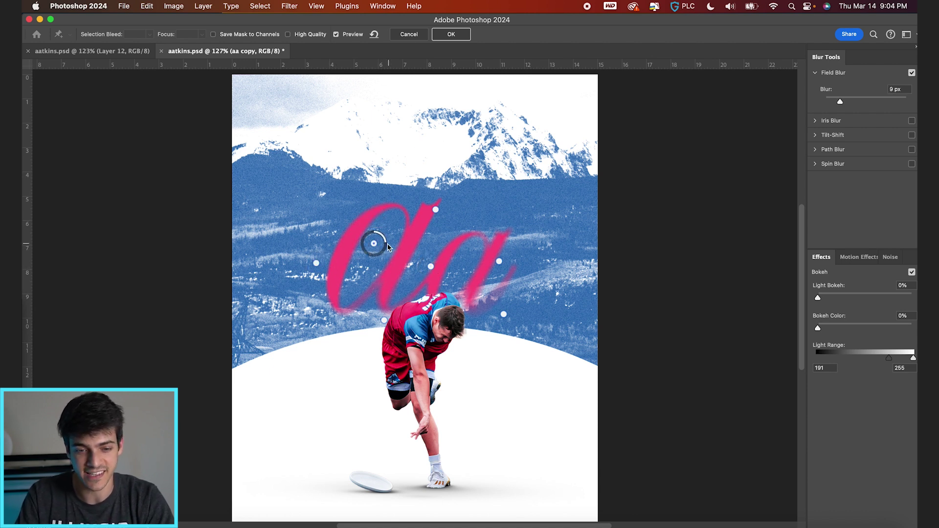
{"action": "left_click", "coordinate": [451, 34]}
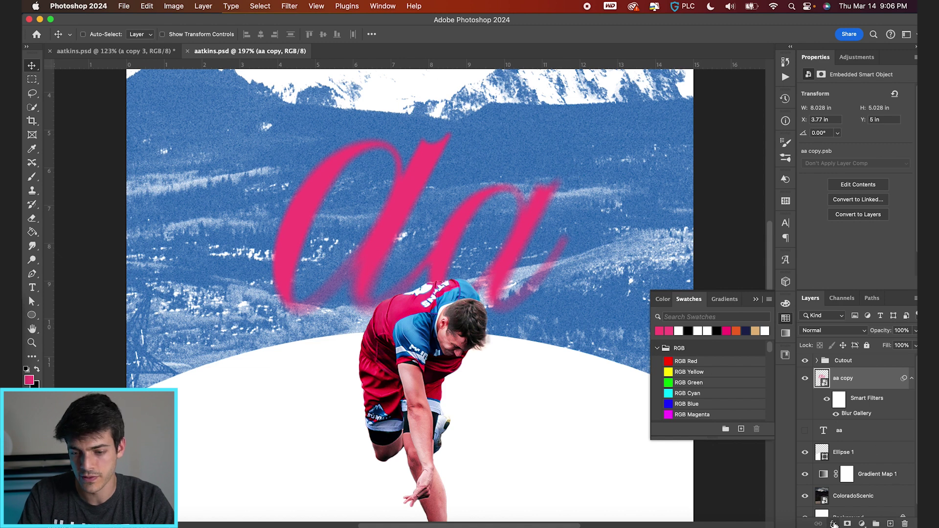
Step: Add a Color Overlay to the blurred lettering using the pink f90468 sampled from the player's jersey
{"action": "left_click", "coordinate": [832, 524]}
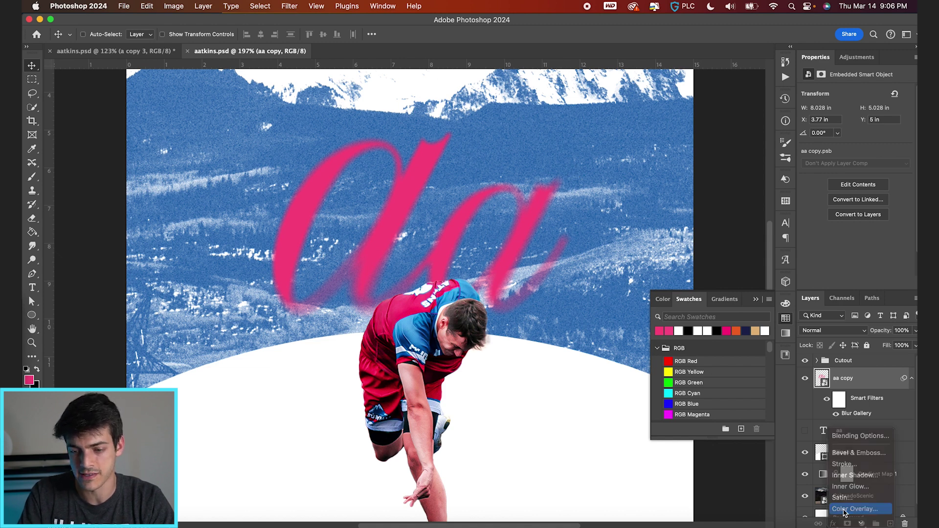
{"action": "left_click", "coordinate": [839, 508]}
{"action": "left_click", "coordinate": [752, 74]}
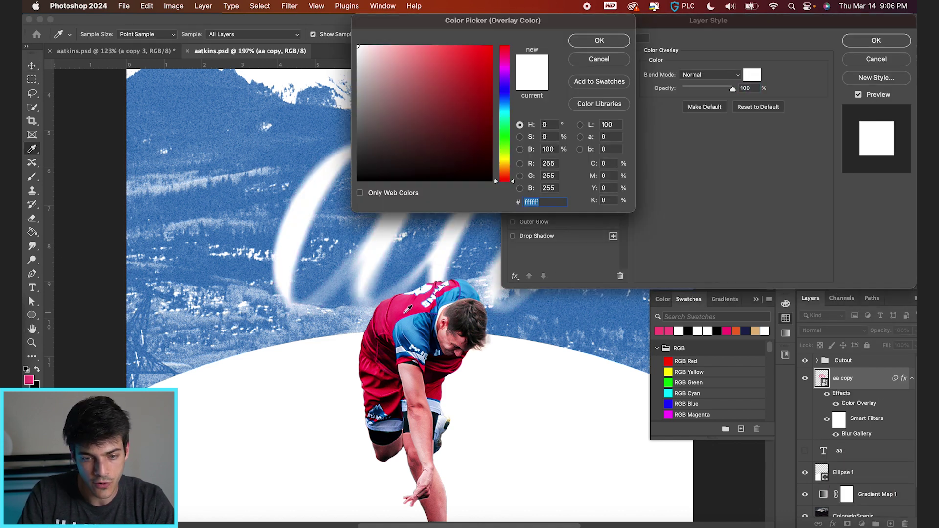
{"action": "left_click", "coordinate": [407, 313]}
{"action": "left_click", "coordinate": [409, 312]}
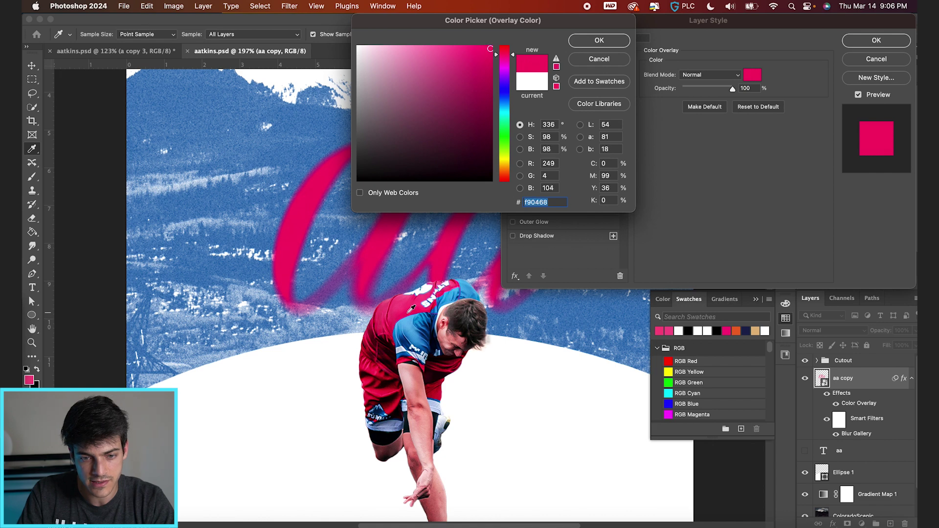
{"action": "key", "text": "Return"}
{"action": "key", "text": "Return"}
{"action": "key", "text": "super+0"}
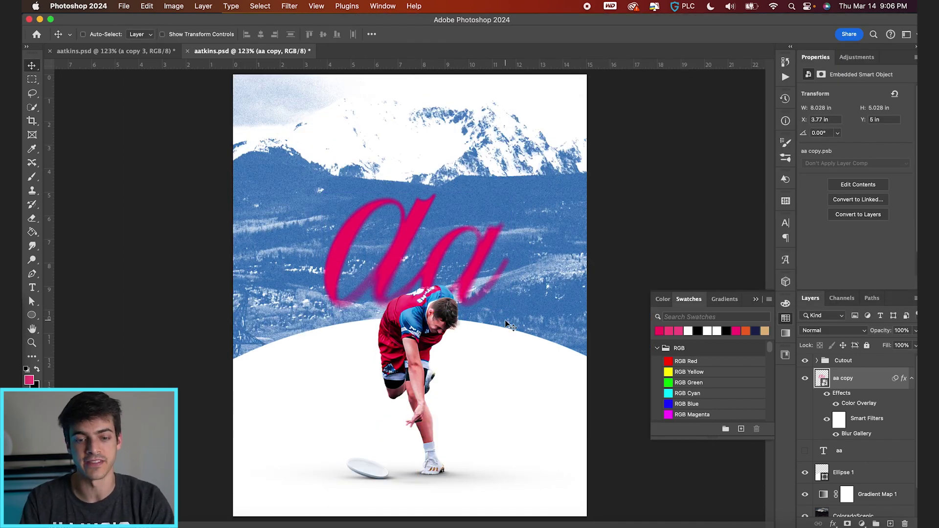
Step: Check the recoloured lettering up close and save the poster file
{"action": "scroll", "coordinate": [402, 213], "scroll_direction": "up", "scroll_amount": 3}
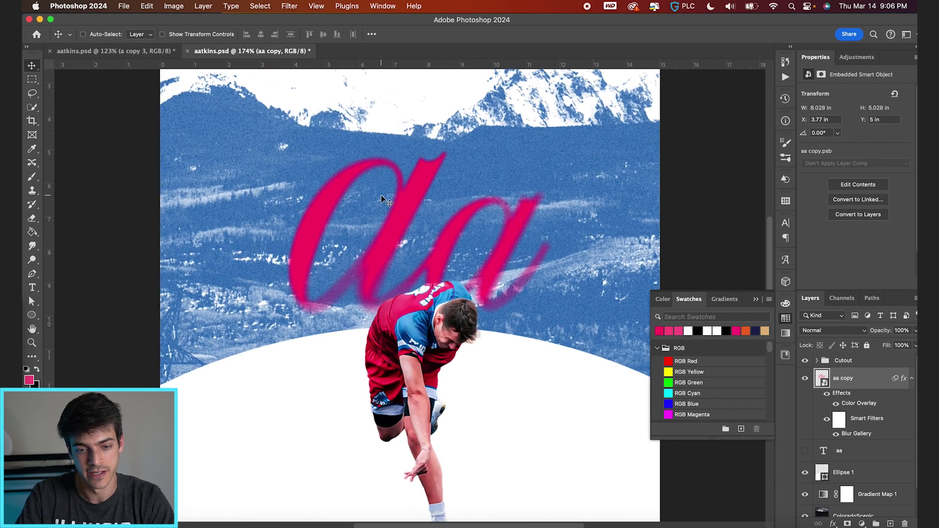
{"action": "key", "text": "super+0"}
{"action": "key", "text": "super+s"}
{"action": "scroll", "coordinate": [380, 247], "scroll_direction": "up", "scroll_amount": 2}
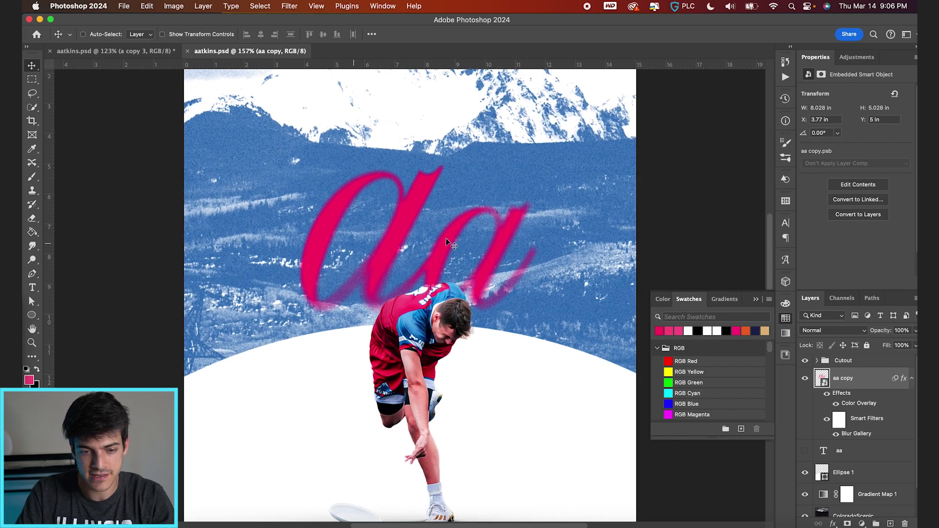
{"action": "key", "text": "super+0"}
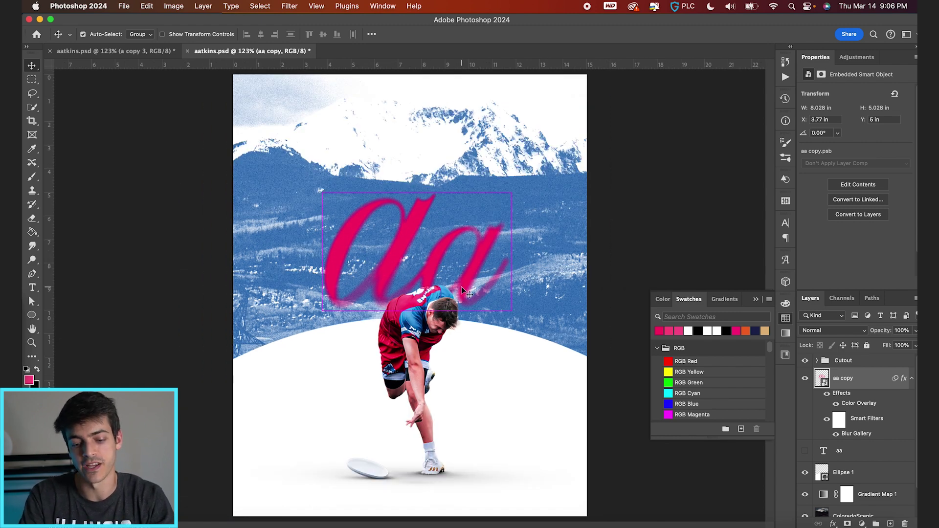
Step: Duplicate the blurred lettering and enlarge the copy to about 59 in wide, positioned so its strokes cut across opposite corners of the poster
{"action": "key", "text": "super+j"}
{"action": "key", "text": "super+t"}
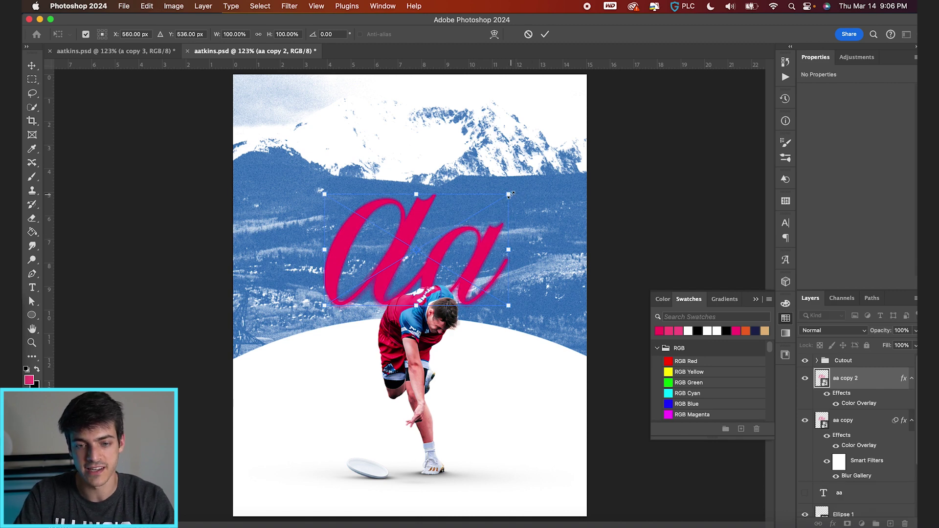
{"action": "left_click_drag", "start_coordinate": [510, 195], "coordinate": [754, 48]}
{"action": "scroll", "coordinate": [448, 317], "scroll_direction": "down", "scroll_amount": 5}
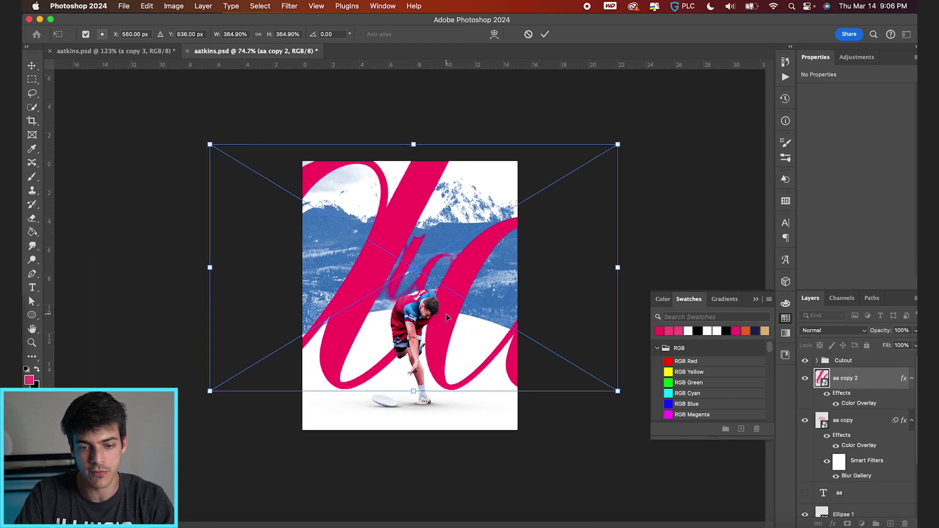
{"action": "left_click_drag", "start_coordinate": [618, 154], "coordinate": [742, 73]}
{"action": "left_click_drag", "start_coordinate": [349, 225], "coordinate": [492, 266]}
{"action": "key", "text": "super+minus"}
{"action": "left_click_drag", "start_coordinate": [266, 149], "coordinate": [196, 90]}
{"action": "left_click_drag", "start_coordinate": [471, 202], "coordinate": [545, 169]}
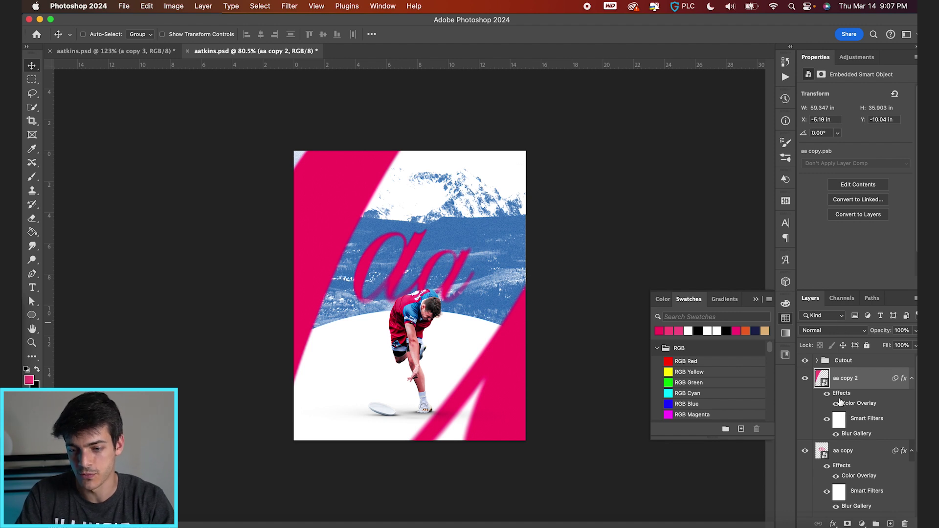
Step: Put the enlarged lettering layer into its own group and set the group's blend mode to Multiply
{"action": "left_click", "coordinate": [877, 525]}
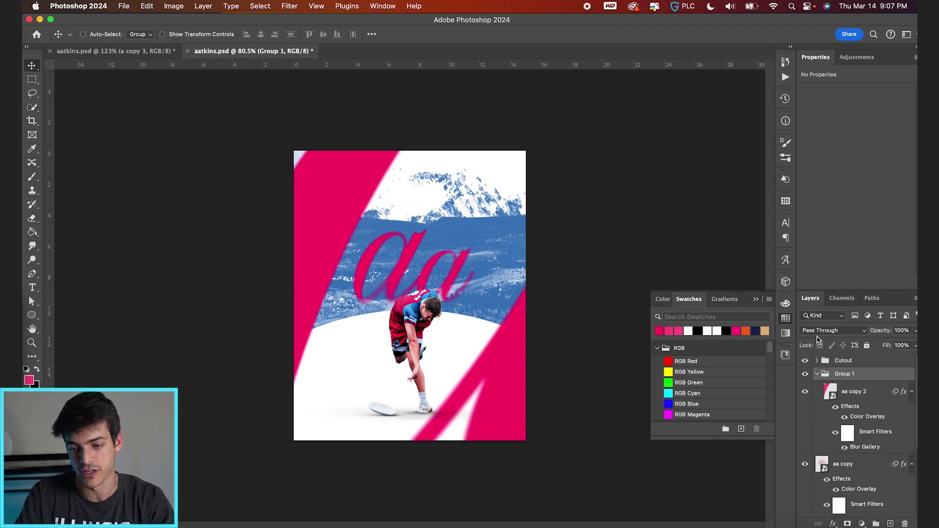
{"action": "left_click", "coordinate": [831, 331]}
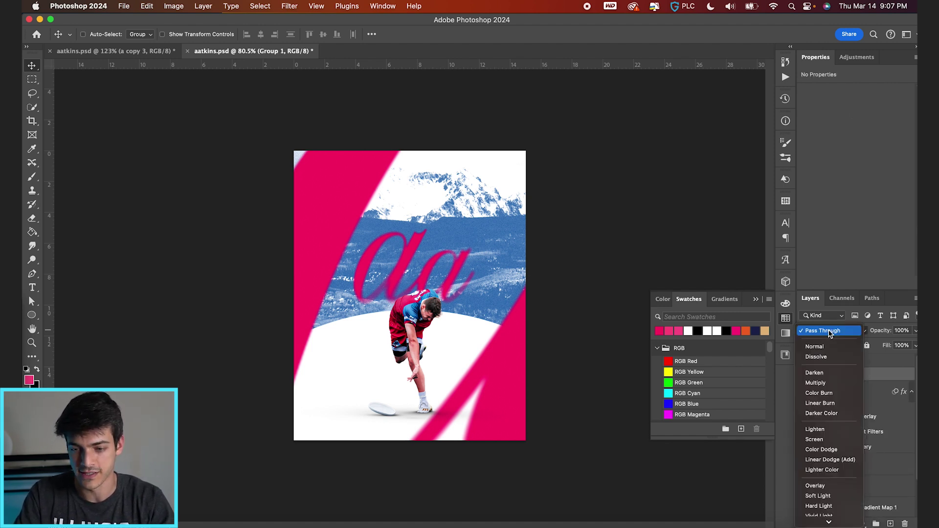
{"action": "left_click", "coordinate": [825, 384]}
Step: Enlarge the Multiply group further and shift it so its pink strokes cover only the poster's upper-left and lower-right corners
{"action": "key", "text": "super+t"}
{"action": "key", "text": "super+0"}
{"action": "left_click_drag", "start_coordinate": [296, 133], "coordinate": [282, 81]}
{"action": "left_click_drag", "start_coordinate": [478, 249], "coordinate": [520, 241]}
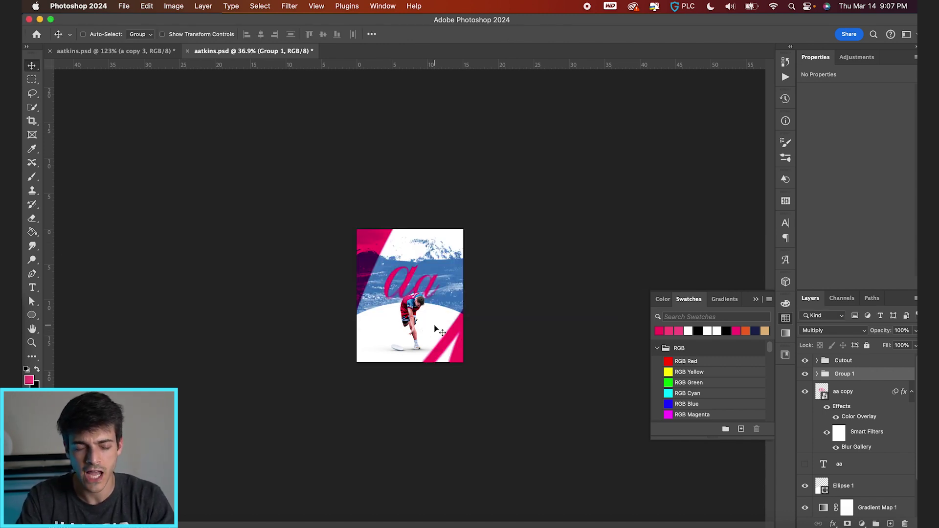
{"action": "key", "text": "super+0"}
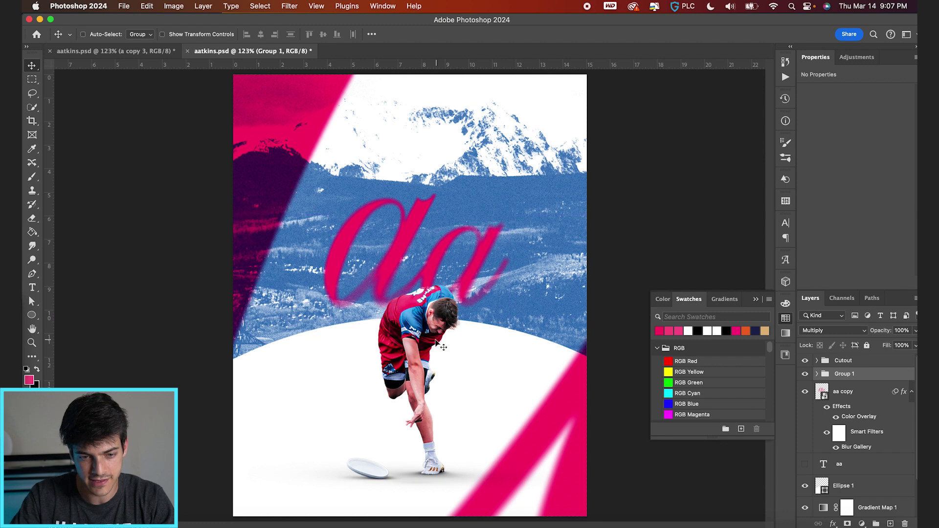
{"action": "left_click_drag", "start_coordinate": [500, 494], "coordinate": [501, 494]}
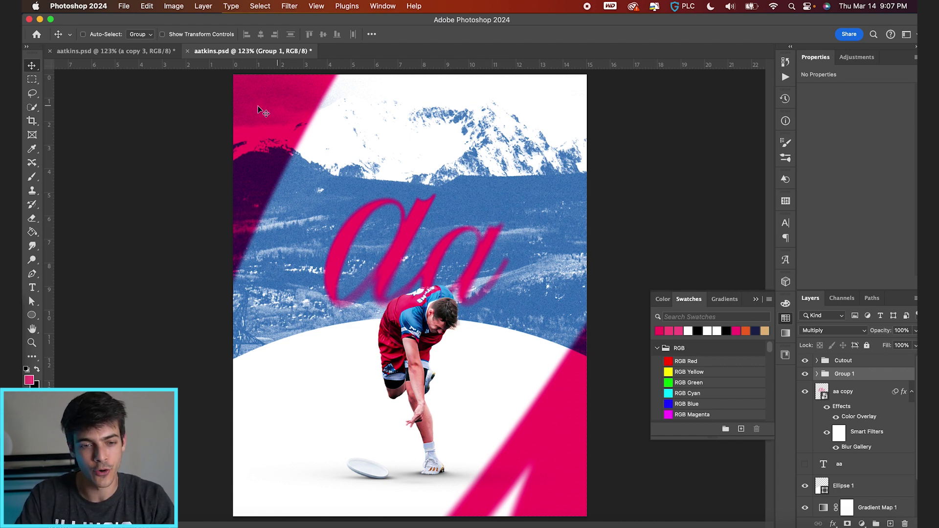
Step: Duplicate the original-size blurred lettering and shrink the copy to about 2.65 in wide
{"action": "left_click", "coordinate": [823, 397]}
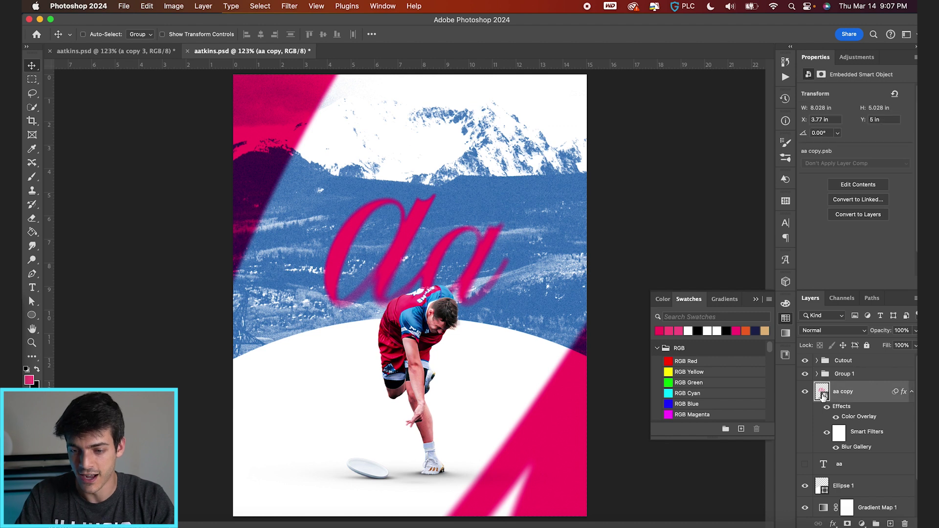
{"action": "scroll", "coordinate": [826, 477], "scroll_direction": "down", "scroll_amount": 1}
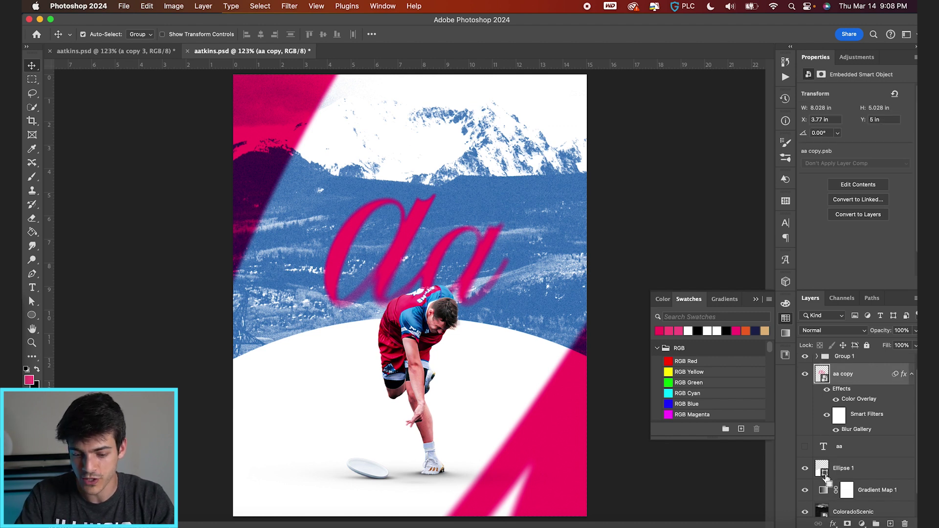
{"action": "key", "text": "super+j"}
{"action": "key", "text": "super+t"}
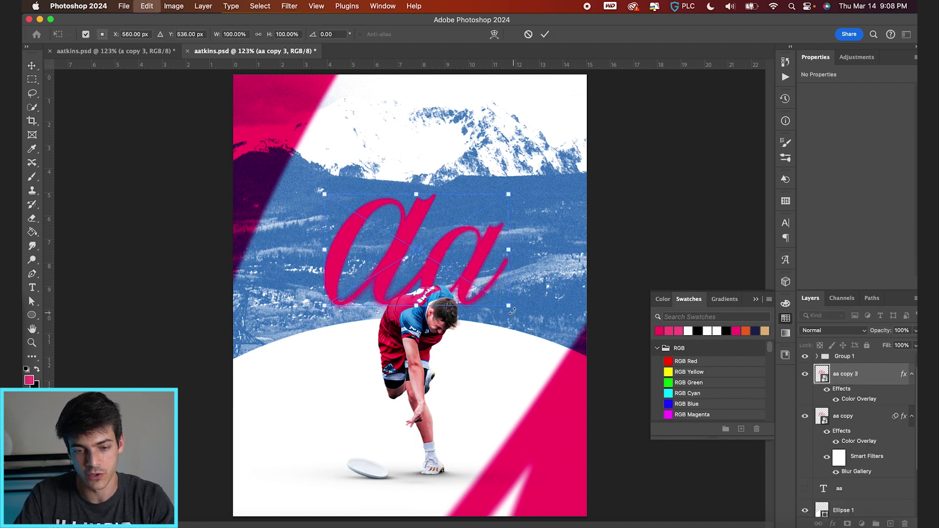
{"action": "left_click_drag", "start_coordinate": [508, 305], "coordinate": [386, 232]}
{"action": "key", "text": "Return"}
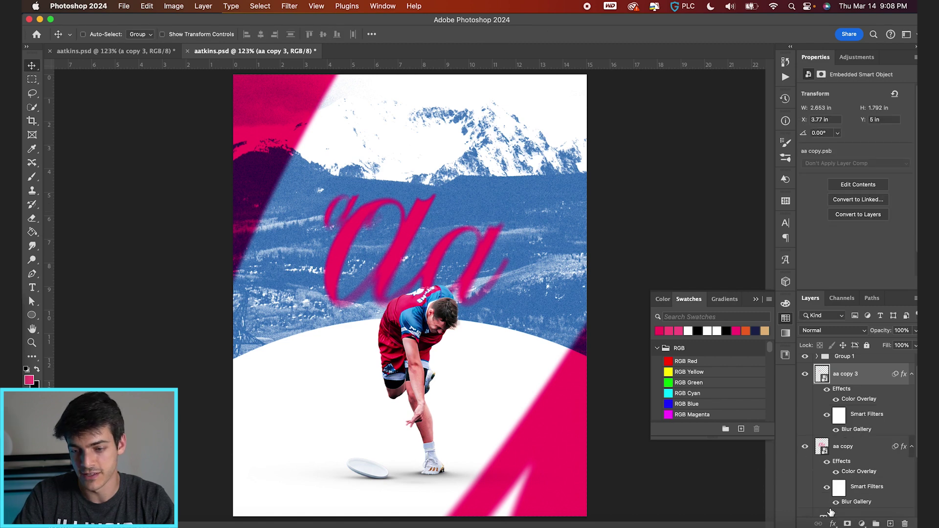
Step: Change the small lettering's Color Overlay to white
{"action": "double_click", "coordinate": [857, 400]}
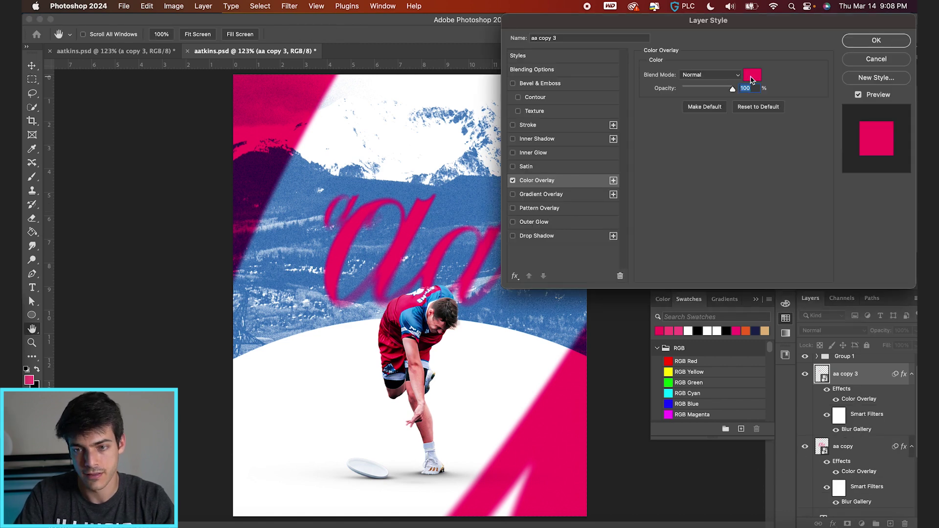
{"action": "left_click", "coordinate": [752, 75]}
{"action": "left_click_drag", "start_coordinate": [470, 105], "coordinate": [303, 4]}
{"action": "key", "text": "Return"}
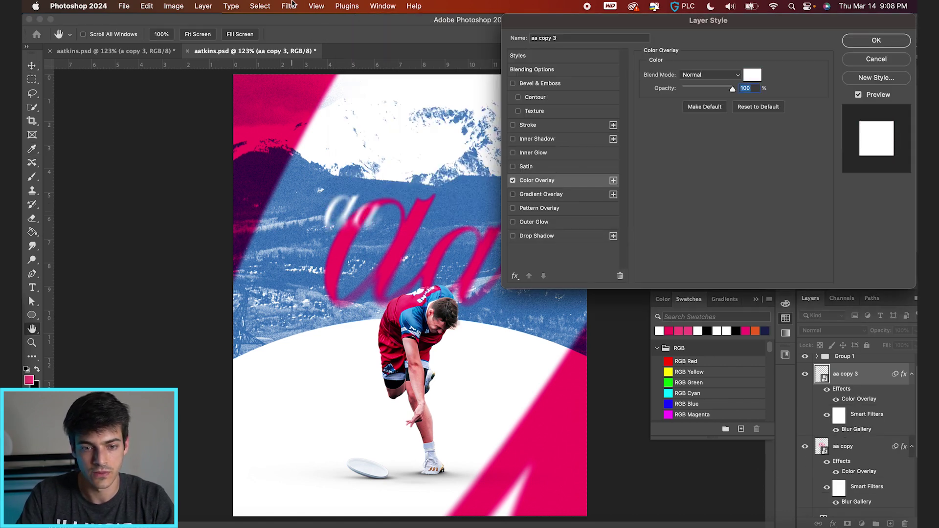
{"action": "key", "text": "Return"}
Step: Move the small white lettering into the poster's upper-left pink corner and place its layer above the Multiply group
{"action": "left_click_drag", "start_coordinate": [366, 203], "coordinate": [312, 130]}
{"action": "mouse_move", "coordinate": [823, 374]}
{"action": "left_mouse_down"}
{"action": "mouse_move", "coordinate": [828, 349]}
{"action": "mouse_move", "coordinate": [826, 367]}
{"action": "left_mouse_up"}
{"action": "scroll", "coordinate": [347, 166], "scroll_direction": "up", "scroll_amount": 3}
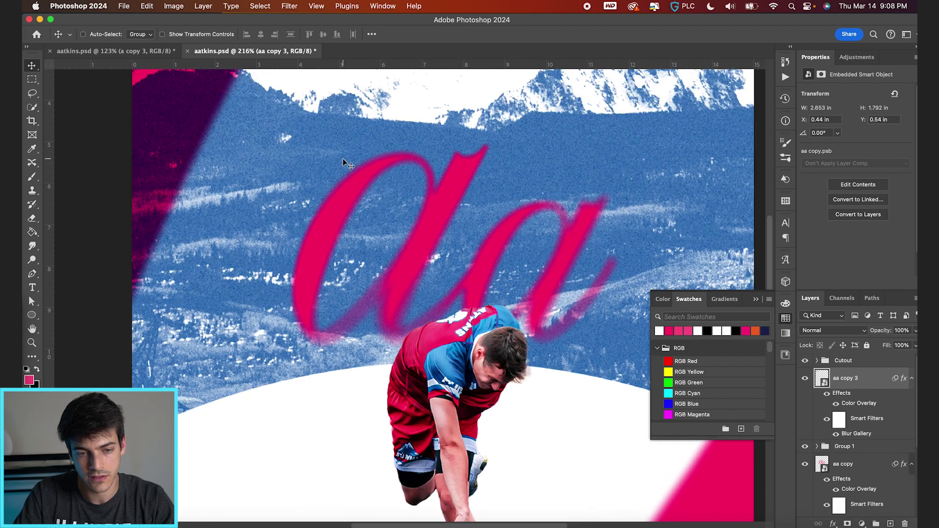
Step: Turn off the small white lettering's smart filters and scale it down to about 1.46 in wide
{"action": "scroll", "coordinate": [344, 163], "scroll_direction": "up", "scroll_amount": 10}
{"action": "scroll", "coordinate": [372, 167], "scroll_direction": "left", "scroll_amount": 5}
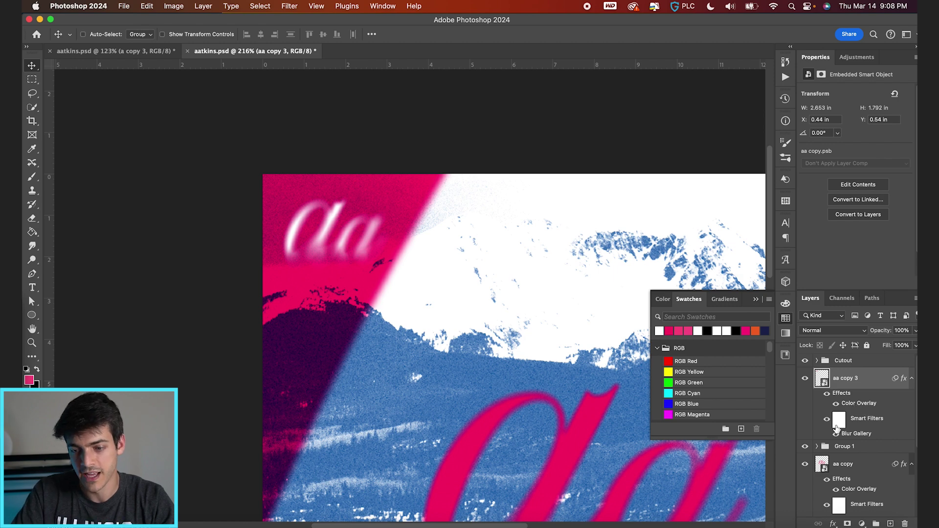
{"action": "left_click", "coordinate": [826, 419]}
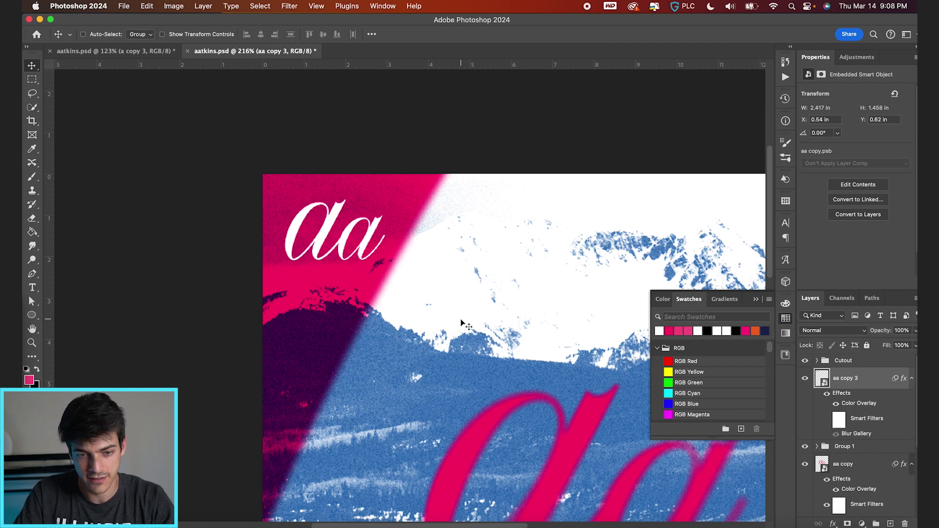
{"action": "scroll", "coordinate": [460, 323], "scroll_direction": "down", "scroll_amount": 8}
{"action": "scroll", "coordinate": [461, 323], "scroll_direction": "up", "scroll_amount": 8}
{"action": "scroll", "coordinate": [460, 323], "scroll_direction": "up", "scroll_amount": 8}
{"action": "scroll", "coordinate": [460, 323], "scroll_direction": "left", "scroll_amount": 6}
{"action": "key", "text": "super+t"}
{"action": "left_click_drag", "start_coordinate": [408, 304], "coordinate": [367, 267]}
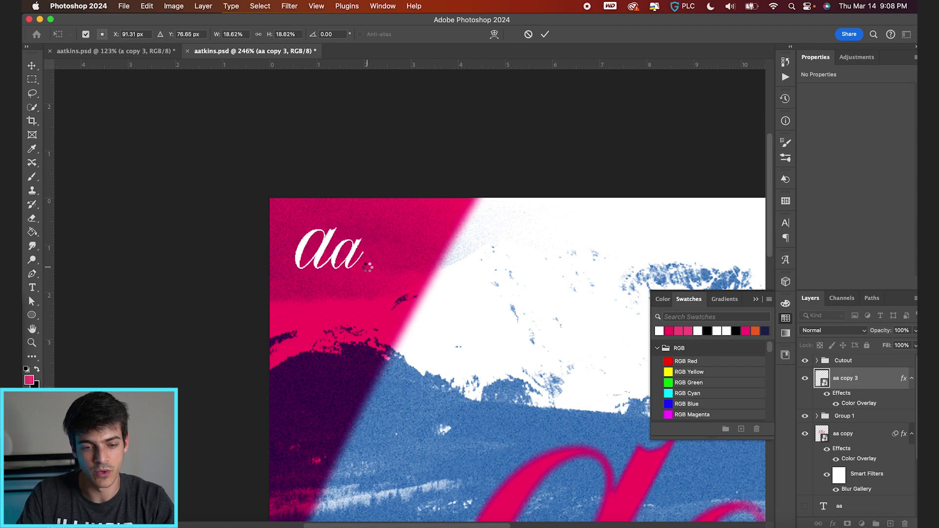
{"action": "key", "text": "Return"}
Step: Reposition the small white lettering at X 0.52 in, Y 0.5 in within the pink corner
{"action": "scroll", "coordinate": [382, 275], "scroll_direction": "up", "scroll_amount": 3}
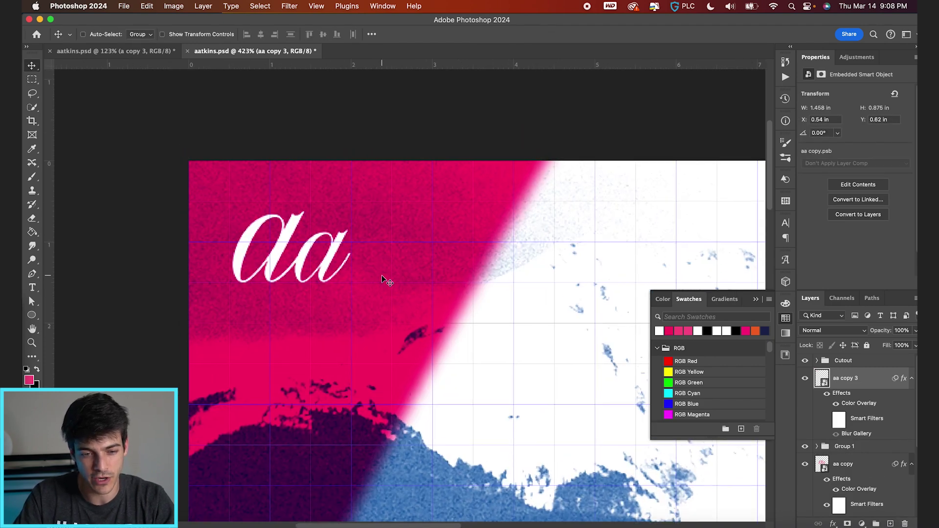
{"action": "scroll", "coordinate": [382, 275], "scroll_direction": "up", "scroll_amount": 2}
{"action": "left_click_drag", "start_coordinate": [383, 279], "coordinate": [378, 266]}
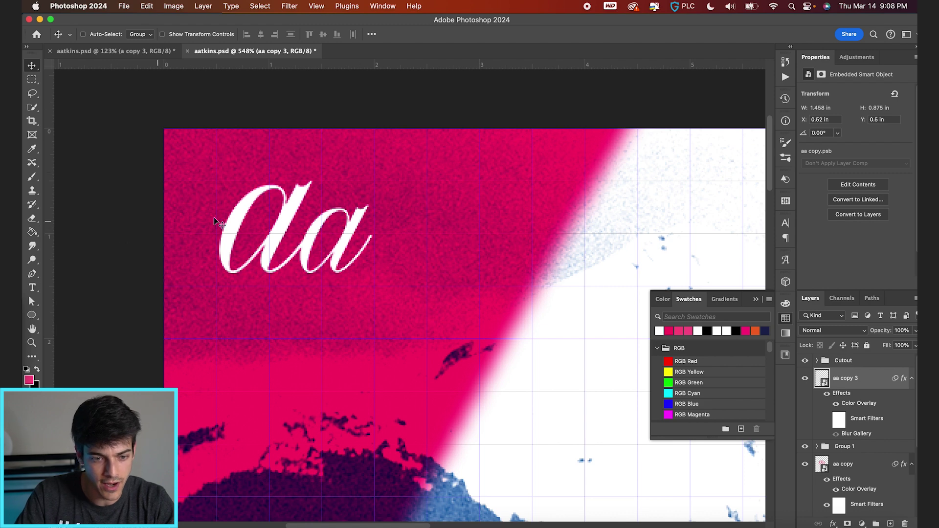
Step: Nudge the small white logo to X 0.5 in and scale it down to about 1.07 in wide
{"action": "key", "text": "Left"}
{"action": "key", "text": "super+0"}
{"action": "key", "text": "super+t"}
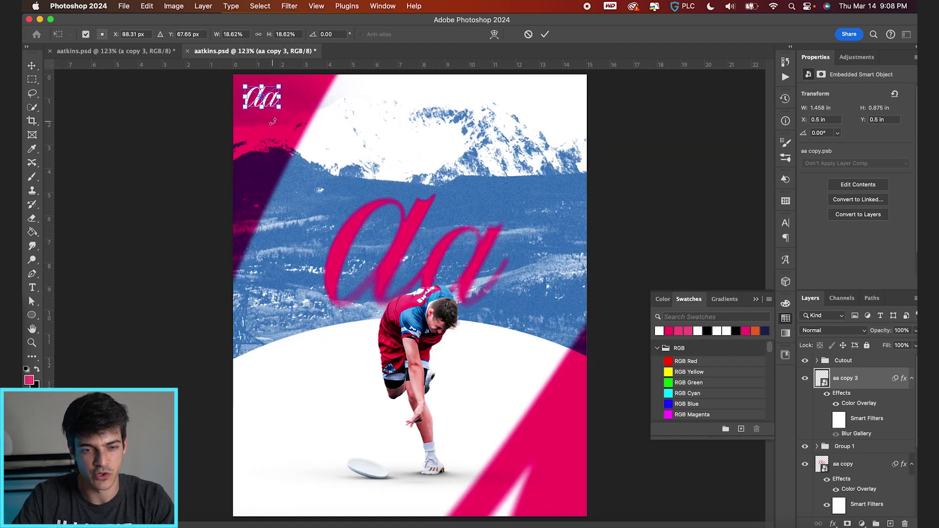
{"action": "left_click_drag", "start_coordinate": [274, 105], "coordinate": [271, 105]}
{"action": "key", "text": "Return"}
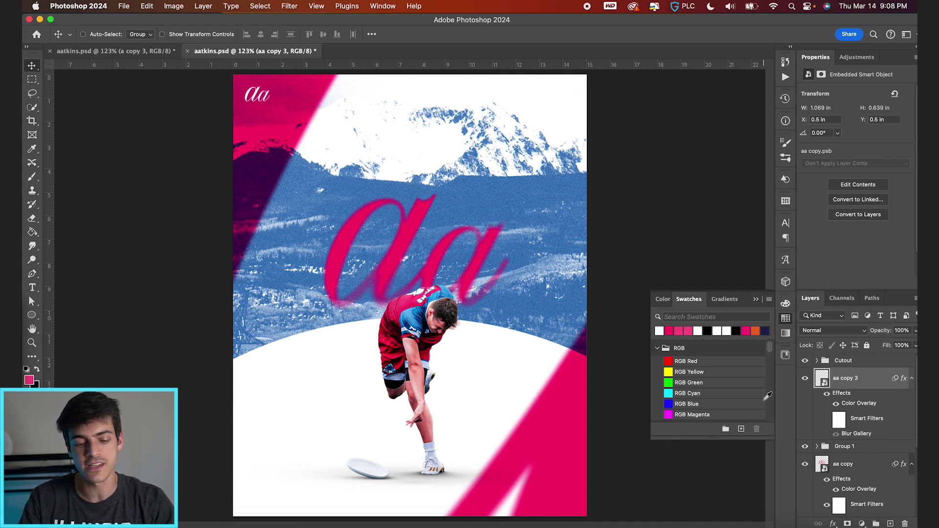
Step: Create a new layer above the small logo and sample the large lettering's pink as the foreground color
{"action": "key", "text": "super+alt+shift+n"}
{"action": "key", "text": "t"}
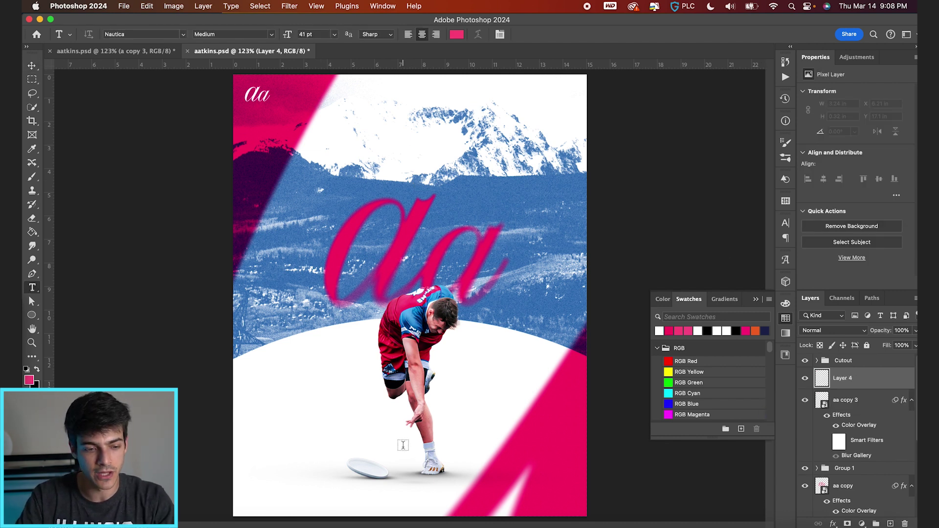
{"action": "key", "text": "b"}
{"action": "left_click", "coordinate": [407, 234], "text": "alt"}
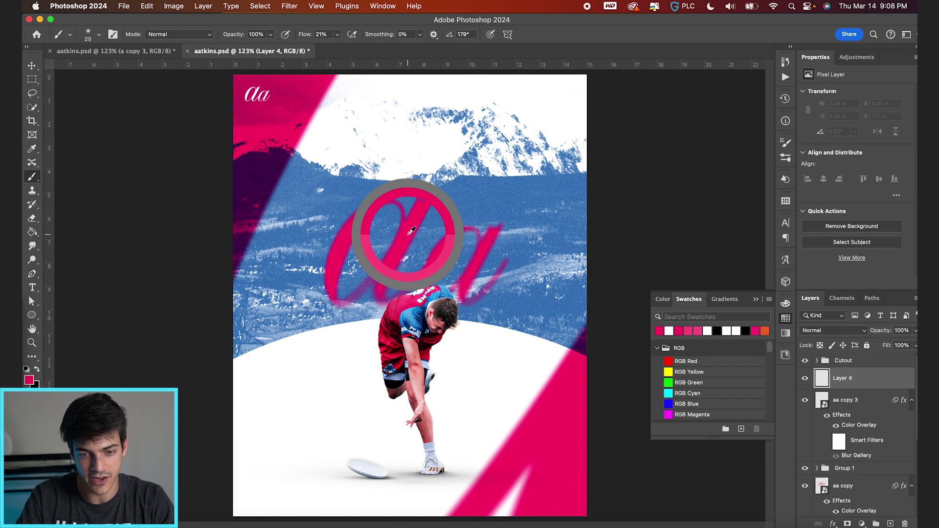
Step: Add a pink text line near the poster's lower edge with the player's full name, COLORADO SUMMIT, NUMBER ZERO and HYBRID, separated by wide spaces
{"action": "key", "text": "t"}
{"action": "left_click", "coordinate": [282, 475]}
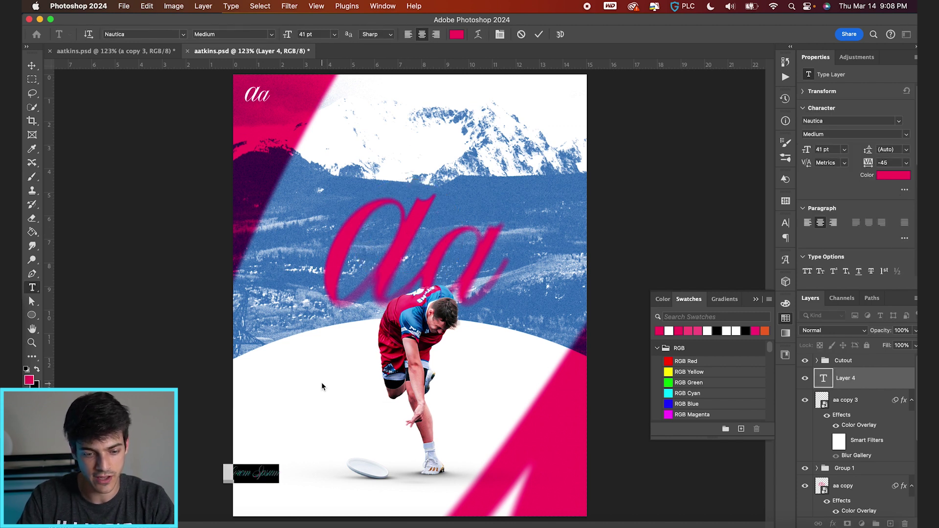
{"action": "type", "text": "AATKINS"}
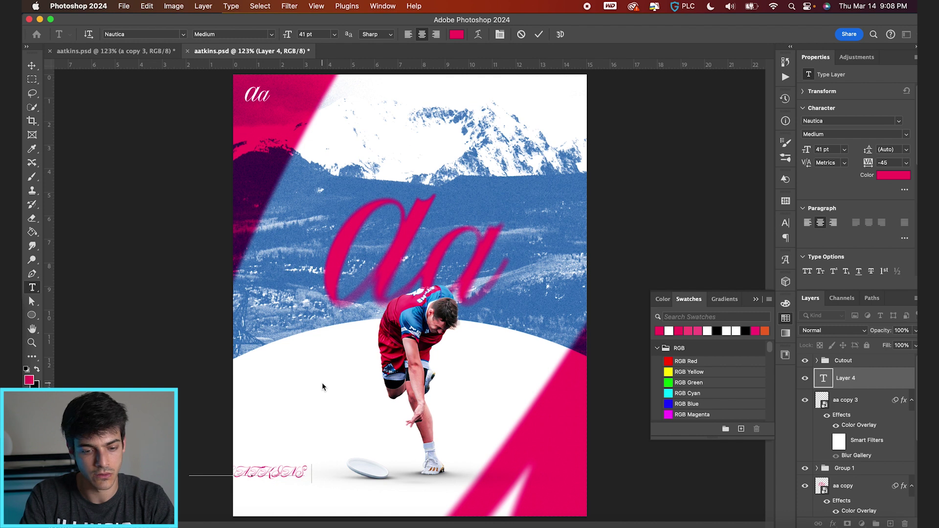
{"action": "type", "text": "     . COLORADO S"}
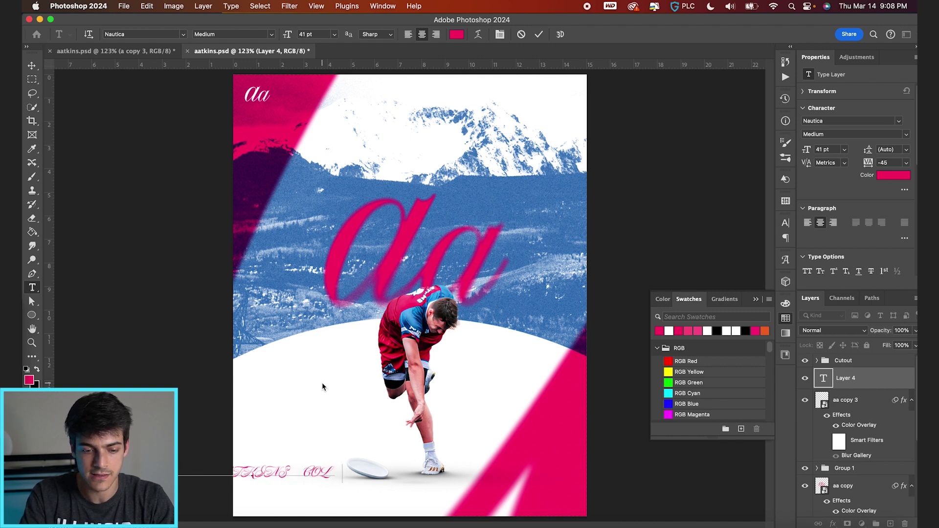
{"action": "type", "text": "UMMIT . SUMME"}
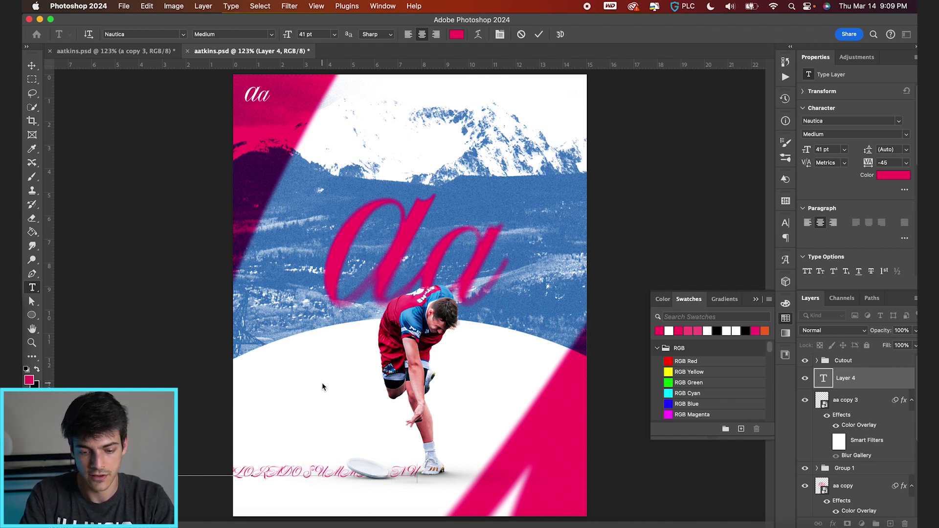
{"action": "type", "text": "ZERO . HYBRID"}
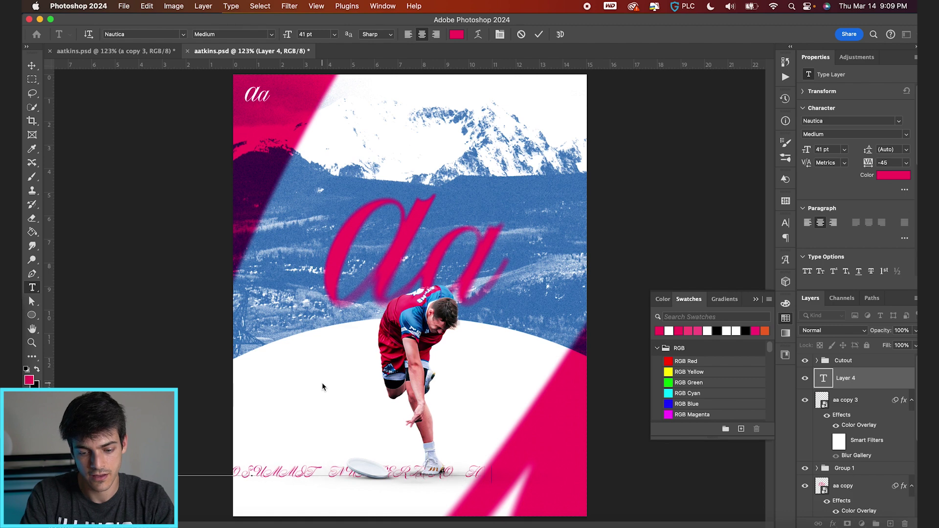
Step: Change the whole text line's font to Industry Black and commit the text
{"action": "key", "text": "super+a"}
{"action": "left_click", "coordinate": [151, 34]}
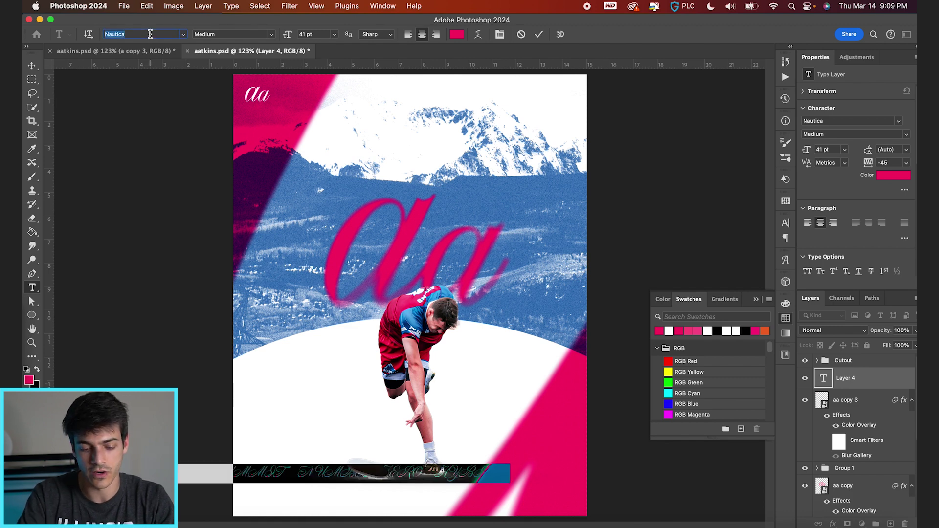
{"action": "type", "text": "INDUS"}
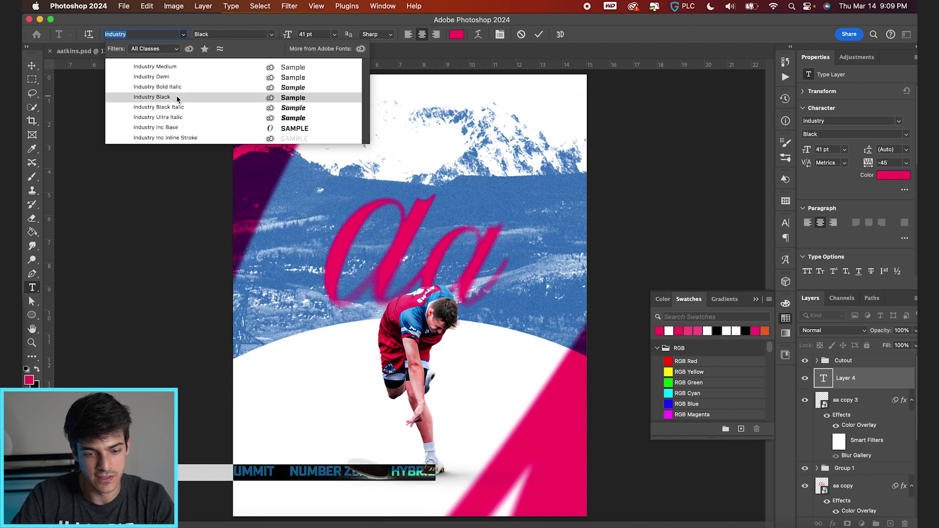
{"action": "left_click", "coordinate": [178, 97]}
{"action": "left_click", "coordinate": [540, 35]}
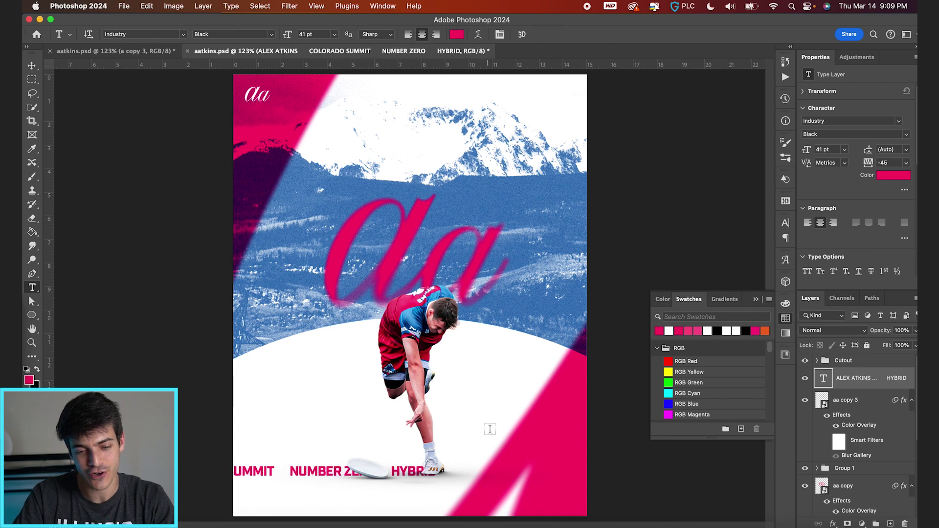
Step: Scale the text line down to about 13.59 pt and place it below the disc near the poster's lower edge
{"action": "key", "text": "super+t"}
{"action": "left_click_drag", "start_coordinate": [437, 464], "coordinate": [398, 493]}
{"action": "key", "text": "Return"}
{"action": "key", "text": "super+plus"}
{"action": "scroll", "coordinate": [397, 492], "scroll_direction": "down", "scroll_amount": 5}
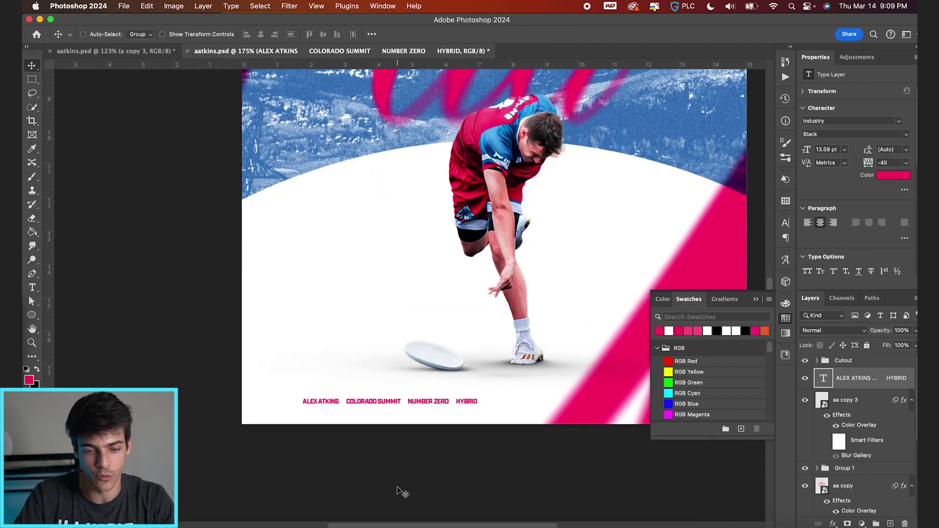
{"action": "key", "text": "super+plus"}
{"action": "scroll", "coordinate": [399, 492], "scroll_direction": "down", "scroll_amount": 2}
Step: Set the text line's font size to 10 pt and its tracking to 420
{"action": "key", "text": "t"}
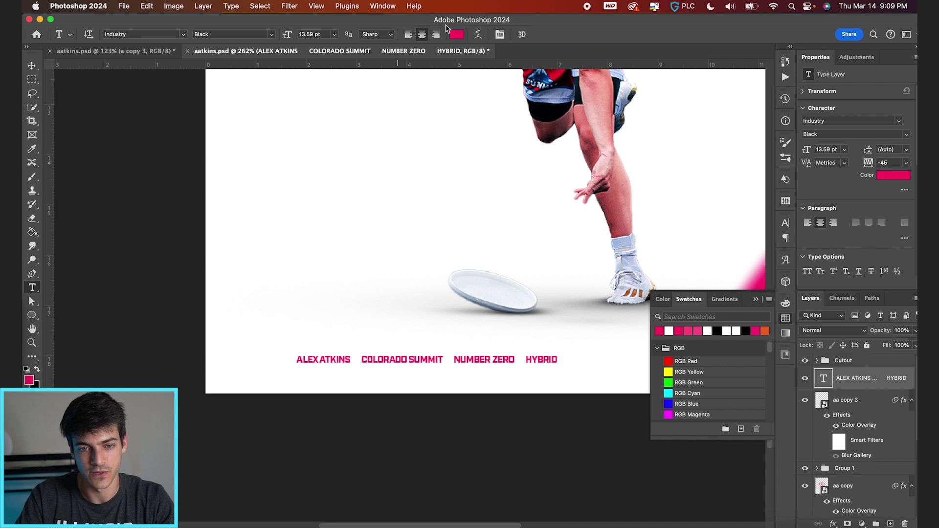
{"action": "left_click", "coordinate": [500, 33]}
{"action": "left_click", "coordinate": [697, 252]}
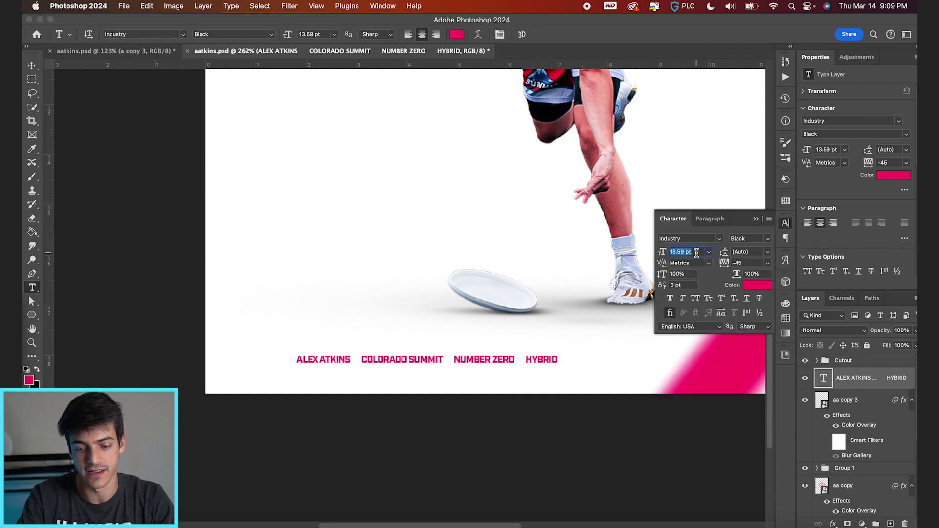
{"action": "type", "text": "10"}
{"action": "key", "text": "Return"}
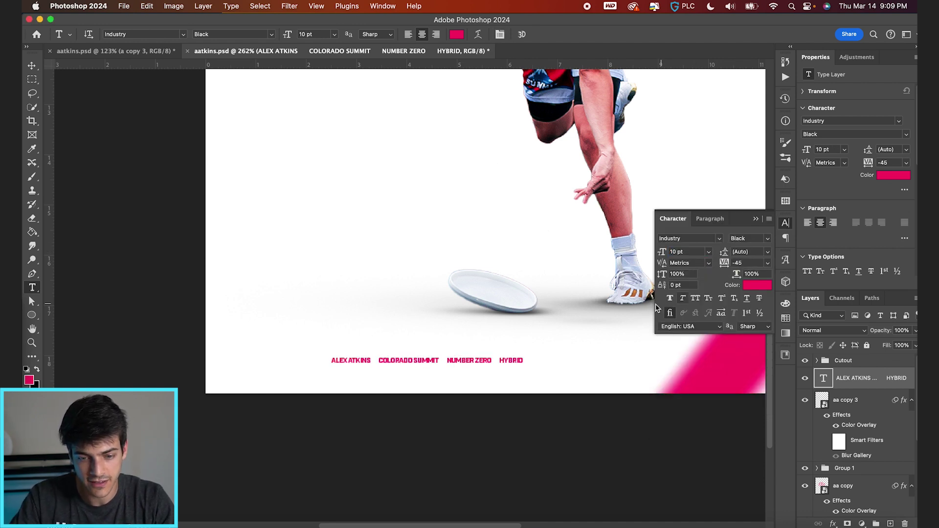
{"action": "left_click_drag", "start_coordinate": [723, 268], "coordinate": [738, 266]}
{"action": "left_click", "coordinate": [747, 263]}
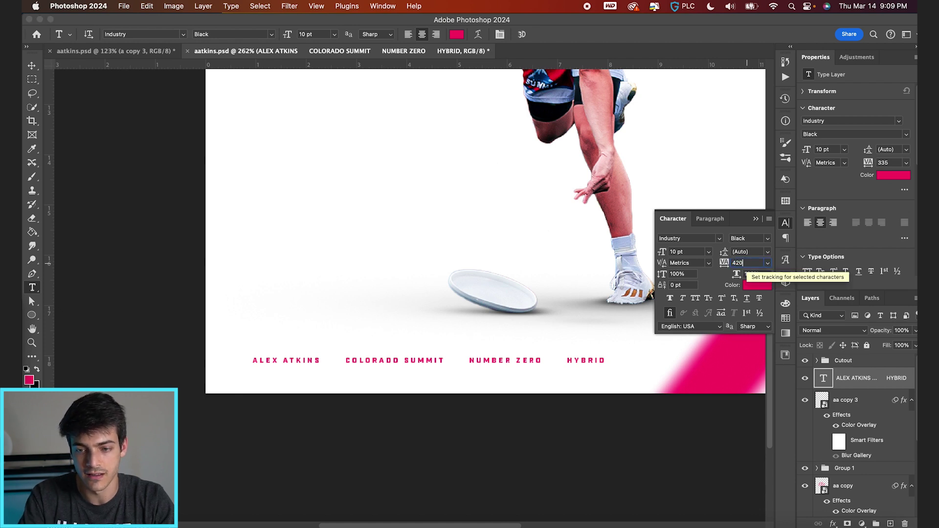
{"action": "key", "text": "Return"}
{"action": "key", "text": "v"}
{"action": "left_click", "coordinate": [756, 219]}
Step: Move the text line to the poster's lower-left margin, aligning its start with the 0.5 in grid line
{"action": "left_click_drag", "start_coordinate": [612, 345], "coordinate": [618, 352]}
{"action": "key", "text": "super+apostrophe"}
{"action": "key", "text": "shift+Left"}
{"action": "key", "text": "Left"}
{"action": "key", "text": "Left"}
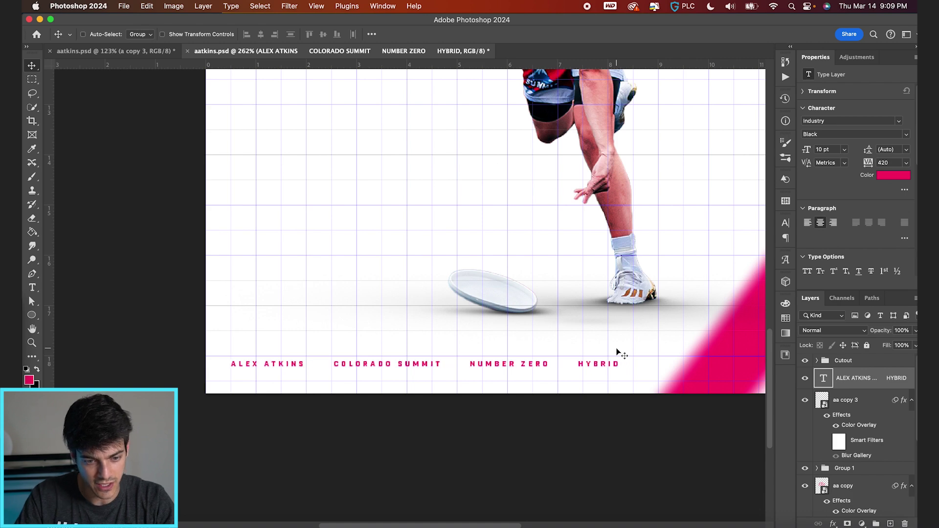
{"action": "key", "text": "super+plus"}
{"action": "key", "text": "super+plus"}
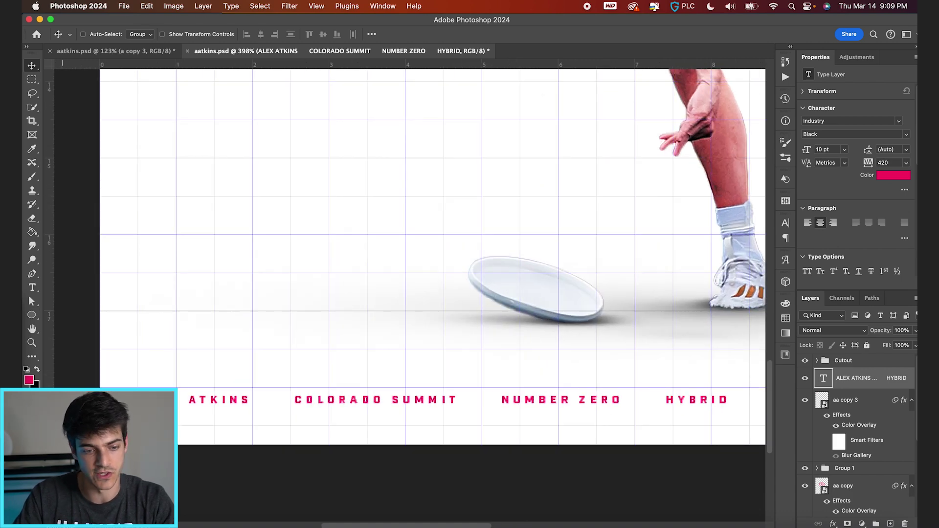
{"action": "key", "text": "super+apostrophe"}
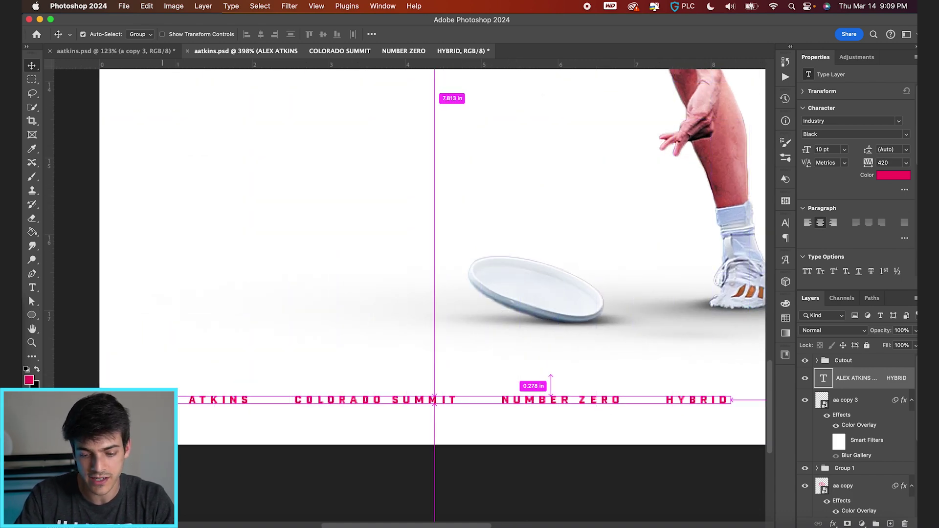
{"action": "key", "text": "super+0"}
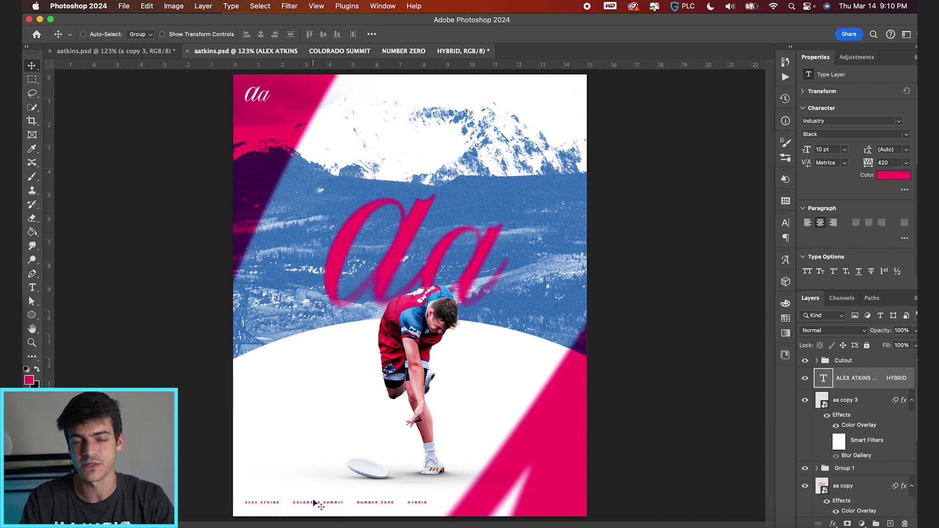
Step: Duplicate the text line and place the copy in the poster's upper-right area, aligned to the grid margin
{"action": "key", "text": "super+j"}
{"action": "left_click_drag", "start_coordinate": [358, 504], "coordinate": [502, 91]}
{"action": "key", "text": "super+apostrophe"}
{"action": "key", "text": "shift+Right"}
{"action": "key", "text": "super+apostrophe"}
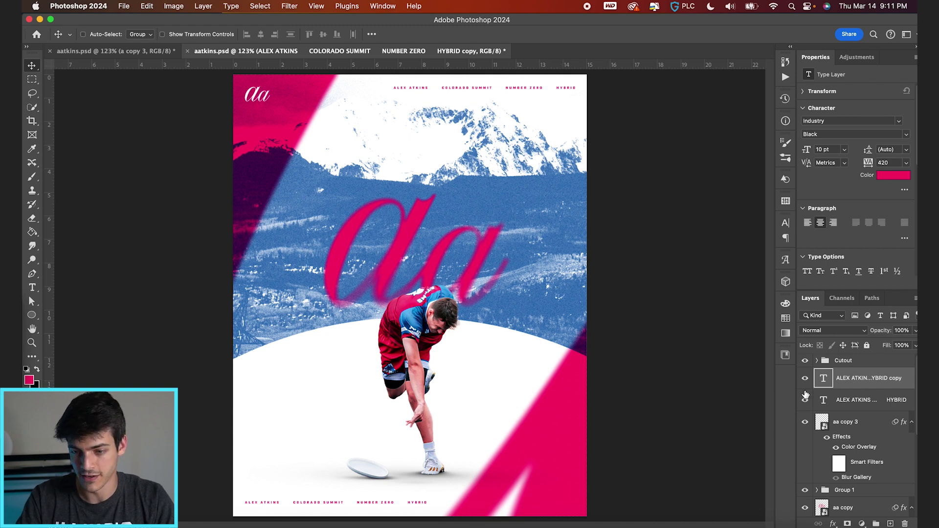
Step: Show the hidden "aa" type layer, duplicate it toward the poster's lower-right corner and hide the original
{"action": "scroll", "coordinate": [824, 406], "scroll_direction": "down", "scroll_amount": 3}
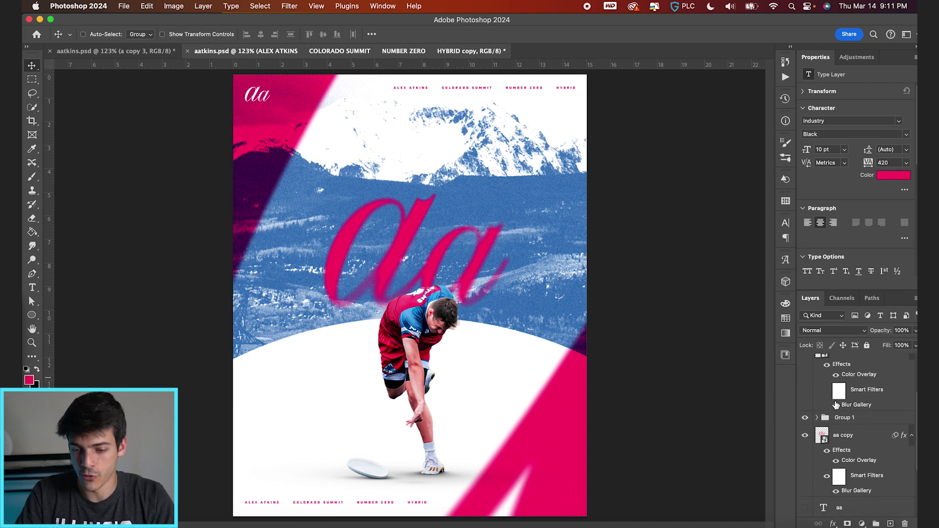
{"action": "left_click", "coordinate": [805, 420]}
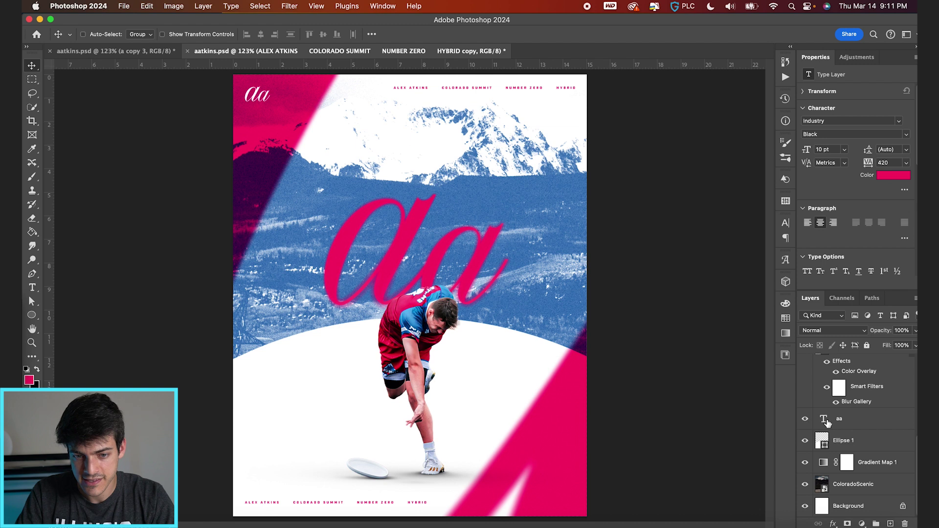
{"action": "left_click", "coordinate": [827, 422]}
{"action": "left_click_drag", "start_coordinate": [514, 381], "coordinate": [541, 394]}
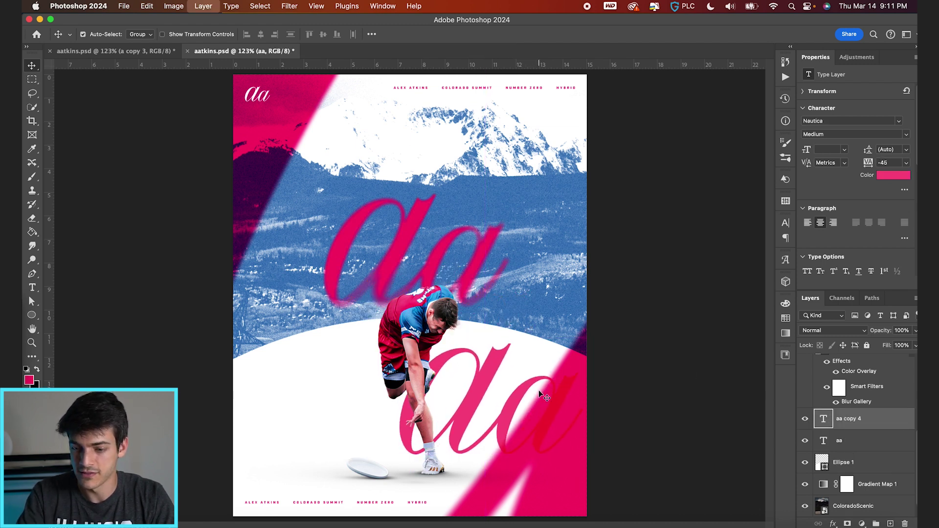
{"action": "left_click", "coordinate": [805, 442]}
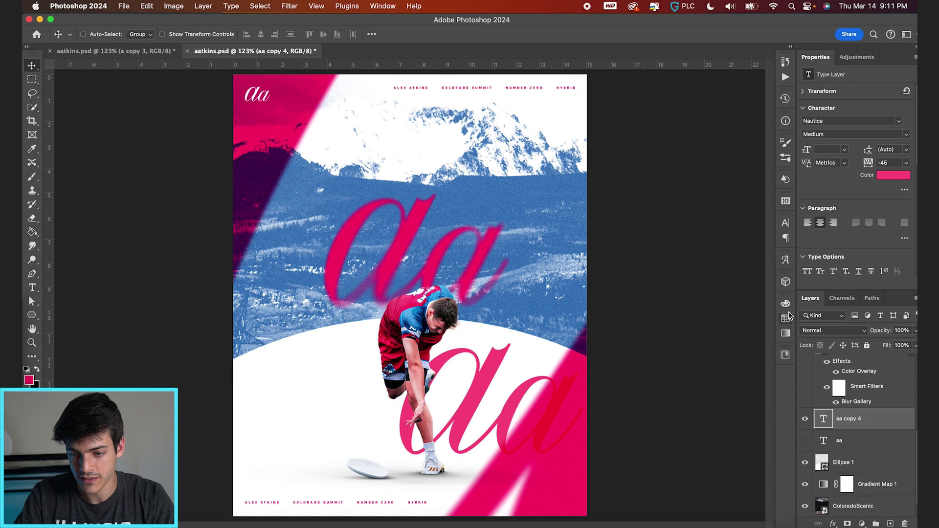
Step: Color the duplicated "aa" text white and scale it down to about 32%
{"action": "left_click", "coordinate": [785, 318]}
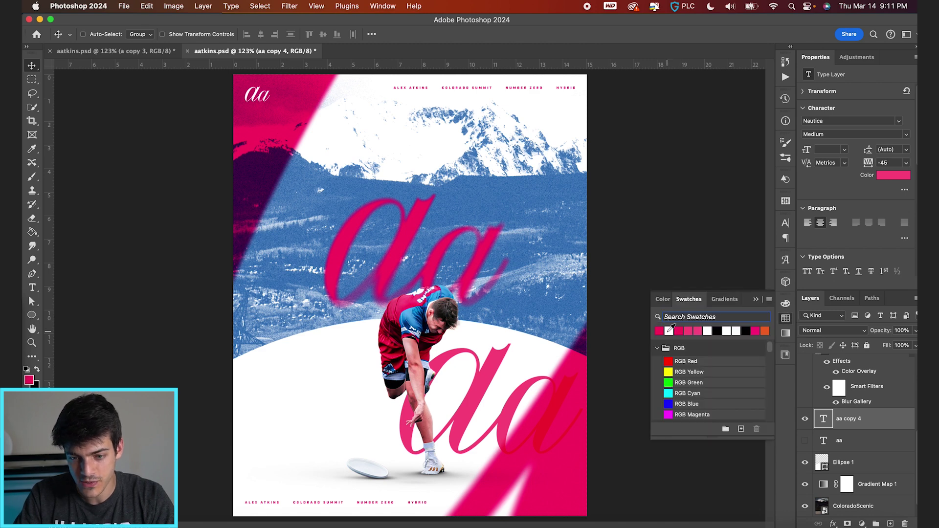
{"action": "left_click", "coordinate": [669, 331]}
{"action": "key", "text": "super+t"}
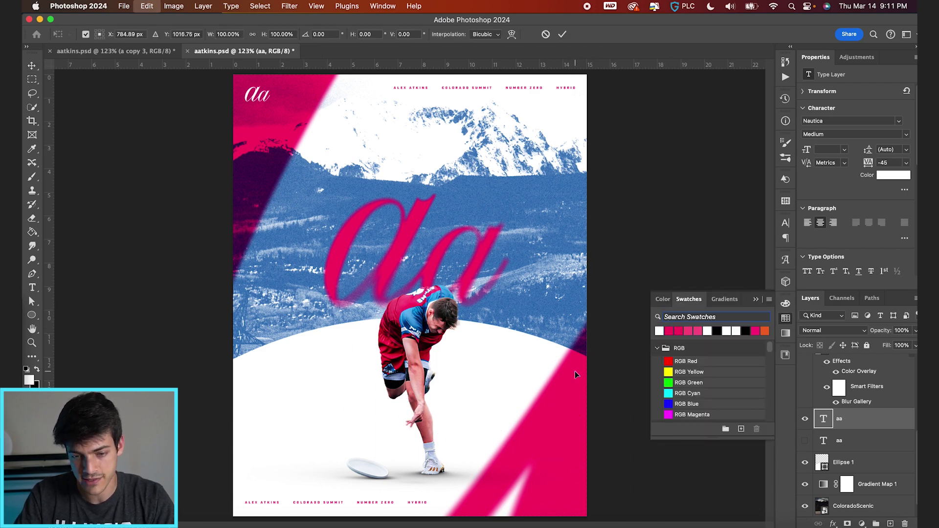
{"action": "left_click_drag", "start_coordinate": [630, 208], "coordinate": [539, 334]}
{"action": "key", "text": "Return"}
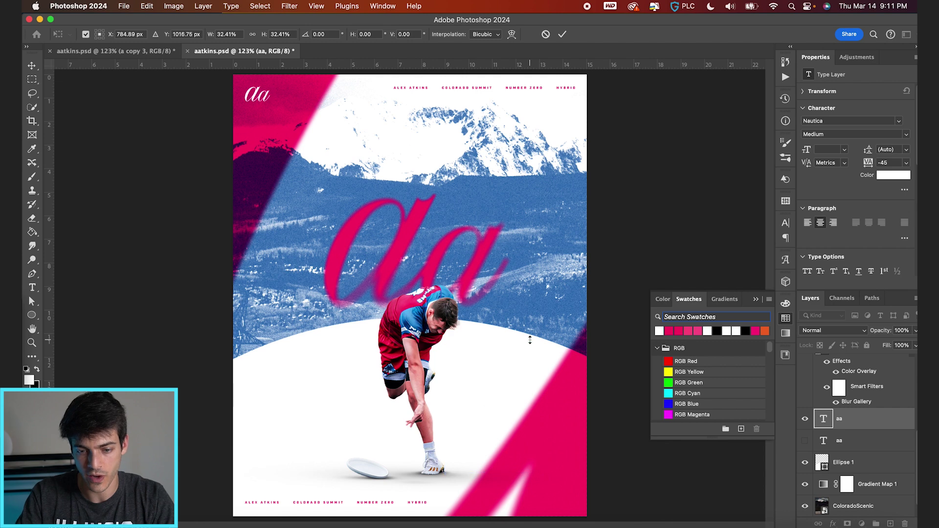
Step: Move the white "aa" type layer above both text line layers and position it just below the small upper-left logo
{"action": "left_click_drag", "start_coordinate": [826, 428], "coordinate": [848, 376]}
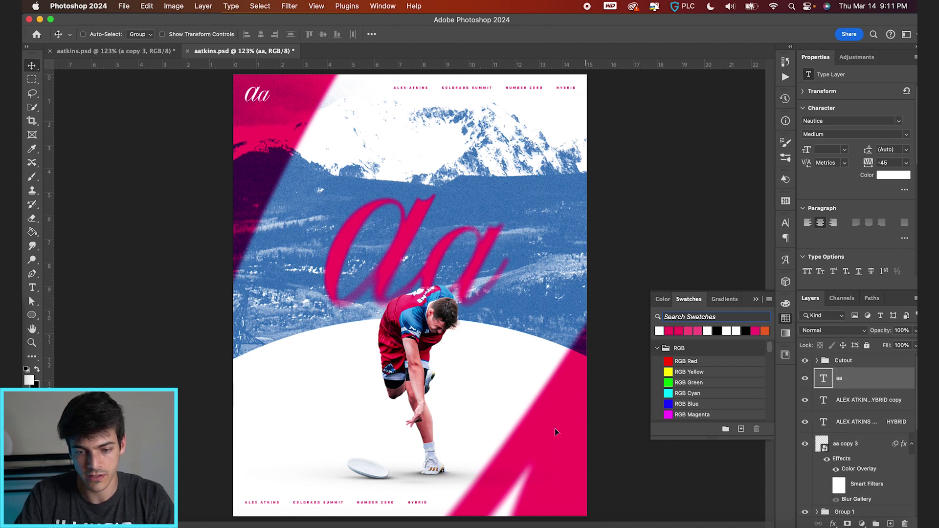
{"action": "left_click_drag", "start_coordinate": [539, 428], "coordinate": [371, 198]}
{"action": "scroll", "coordinate": [370, 198], "scroll_direction": "up", "scroll_amount": 3}
{"action": "scroll", "coordinate": [371, 198], "scroll_direction": "up", "scroll_amount": 5}
{"action": "scroll", "coordinate": [371, 198], "scroll_direction": "left", "scroll_amount": 4}
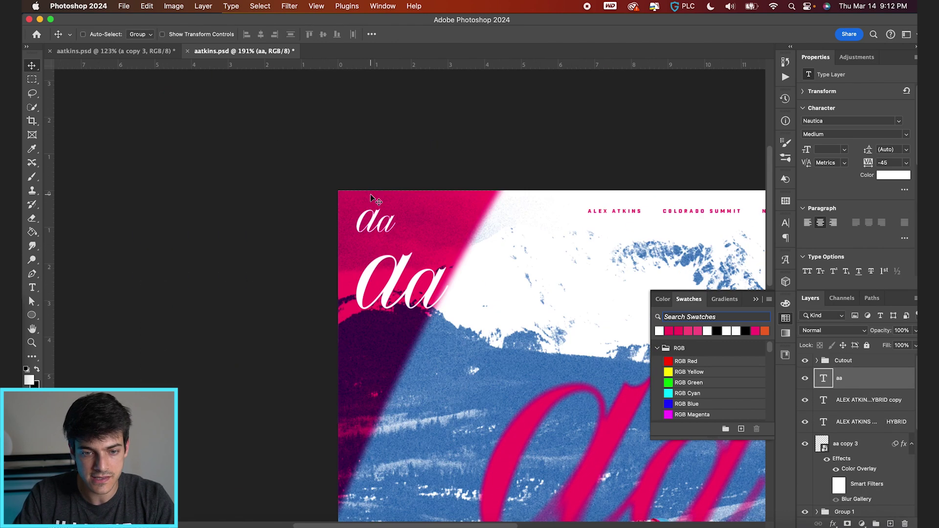
Step: Scale the white "aa" text down to match the small upper-left logo's size and align it over that logo
{"action": "key", "text": "super+t"}
{"action": "left_click_drag", "start_coordinate": [474, 186], "coordinate": [437, 215]}
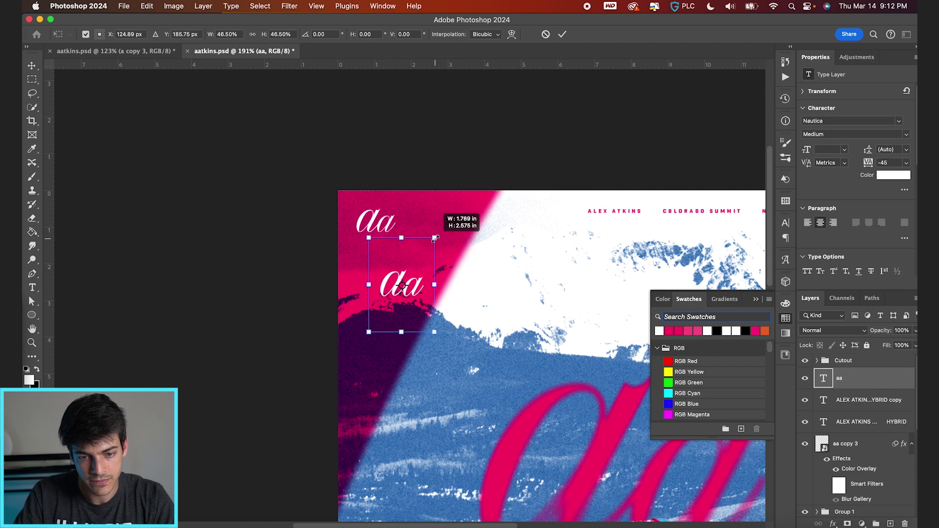
{"action": "key", "text": "Return"}
{"action": "scroll", "coordinate": [411, 310], "scroll_direction": "up", "scroll_amount": 3}
{"action": "left_click_drag", "start_coordinate": [410, 318], "coordinate": [398, 216]}
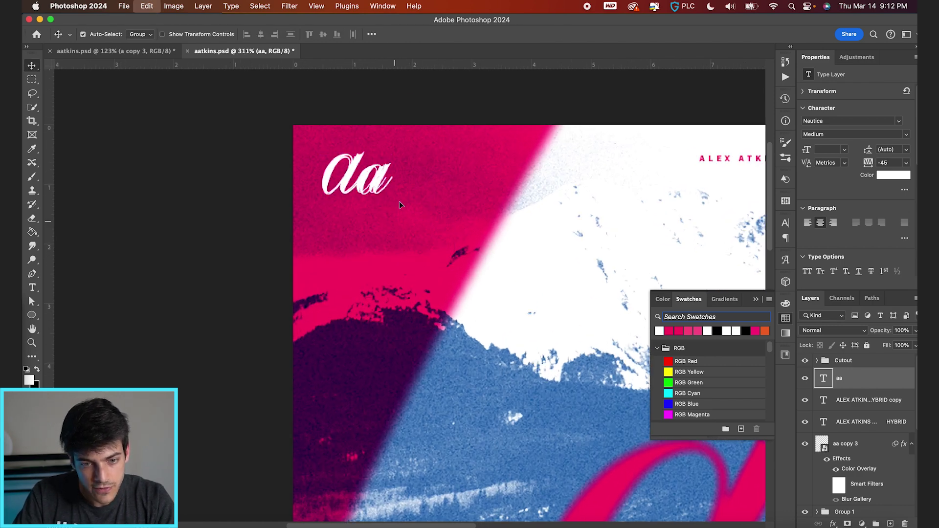
{"action": "key", "text": "super+t"}
{"action": "left_click_drag", "start_coordinate": [411, 100], "coordinate": [408, 105]}
{"action": "key", "text": "Return"}
{"action": "left_click_drag", "start_coordinate": [430, 160], "coordinate": [433, 162]}
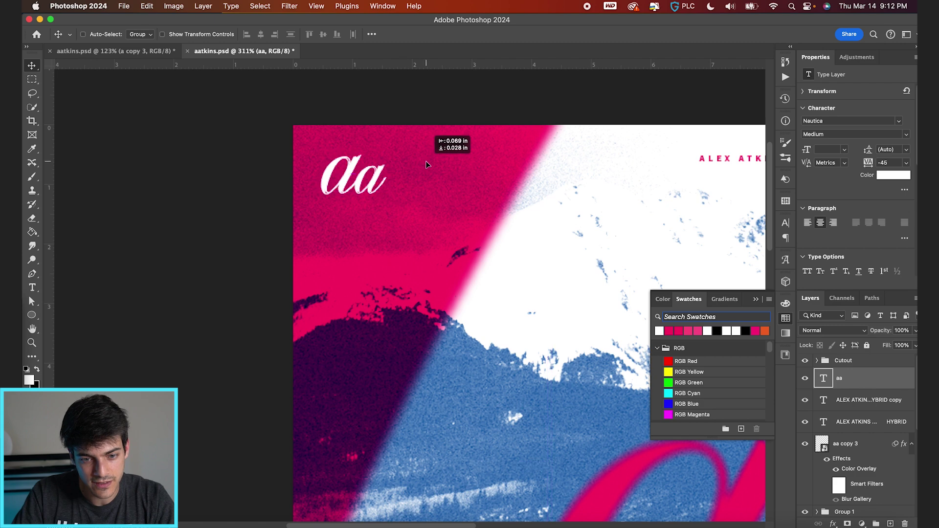
Step: Move the white "aa" text into the poster's lower-right pink corner and change it to the player's lowercase first name
{"action": "scroll", "coordinate": [440, 166], "scroll_direction": "down", "scroll_amount": 5}
{"action": "left_click_drag", "start_coordinate": [283, 96], "coordinate": [536, 441]}
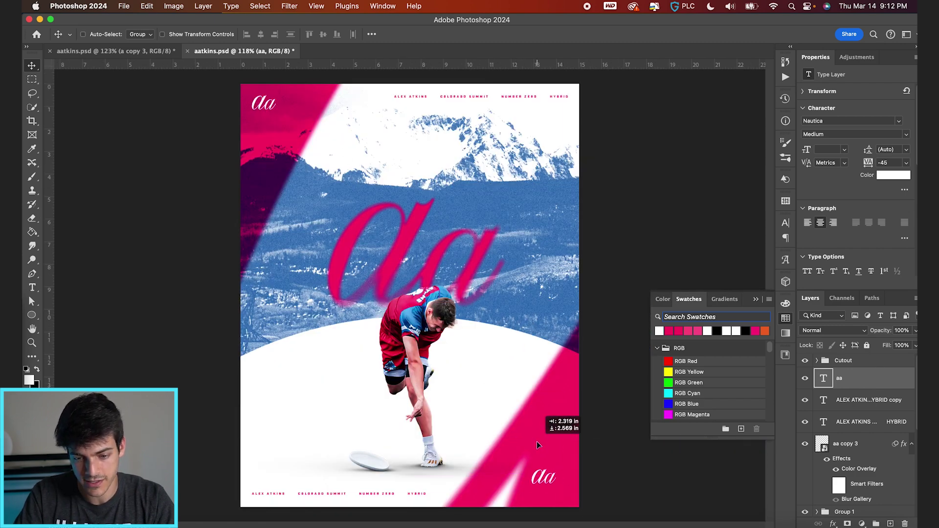
{"action": "scroll", "coordinate": [536, 441], "scroll_direction": "up", "scroll_amount": 5}
{"action": "key", "text": "t"}
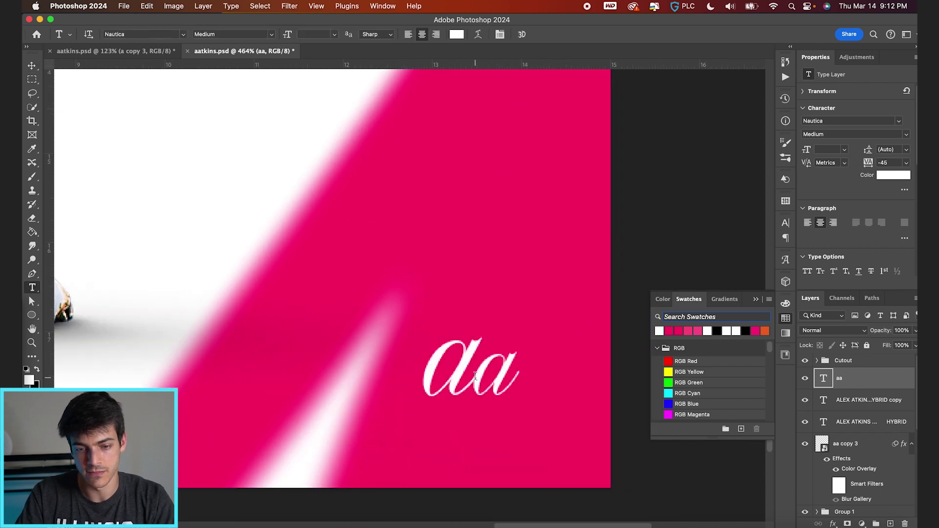
{"action": "left_click_drag", "start_coordinate": [475, 379], "coordinate": [516, 376]}
{"action": "type", "text": "LEX"}
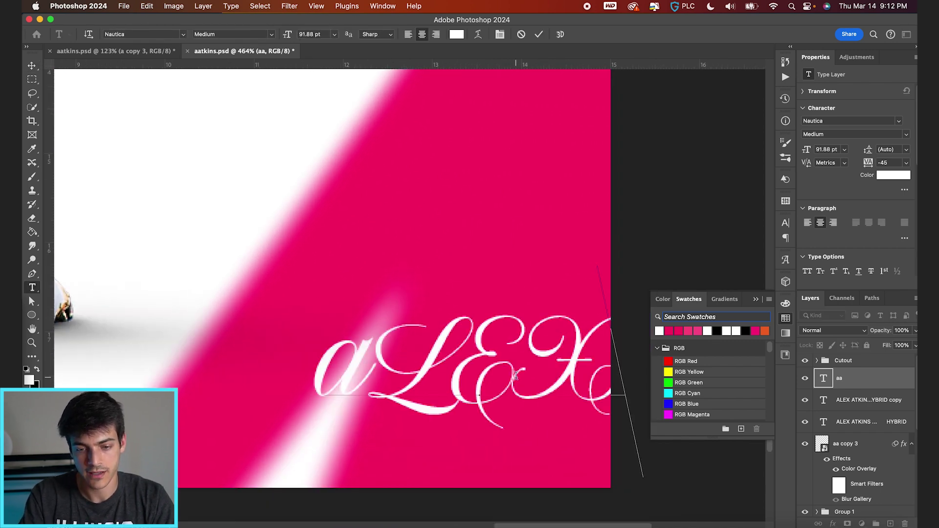
{"action": "key", "text": "shift+Left"}
{"action": "key", "text": "shift+Left"}
{"action": "key", "text": "shift+Left"}
{"action": "type", "text": "lex"}
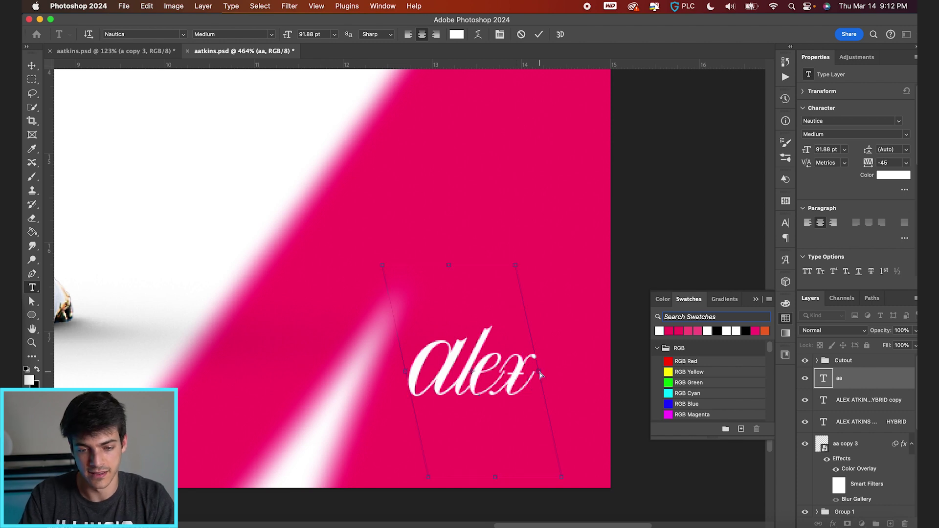
Step: Set the white corner text's leading to 60 pt and add the player's lowercase surname on a second line
{"action": "key", "text": "super+a"}
{"action": "key", "text": "super+h"}
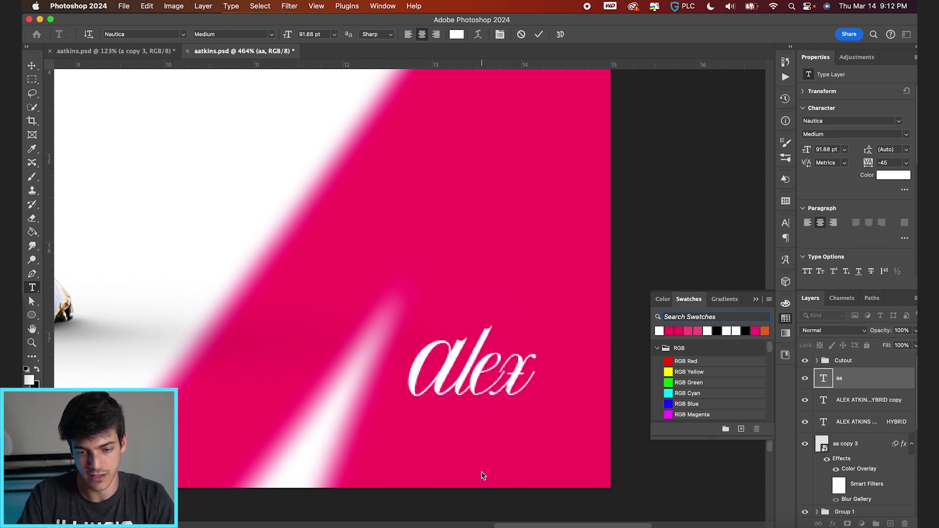
{"action": "key", "text": "super+t"}
{"action": "left_click_drag", "start_coordinate": [706, 254], "coordinate": [671, 254]}
{"action": "left_click", "coordinate": [486, 448]}
{"action": "key", "text": "shift+Right"}
{"action": "key", "text": "shift+Right"}
{"action": "key", "text": "shift+Right"}
{"action": "type", "text": "tkins"}
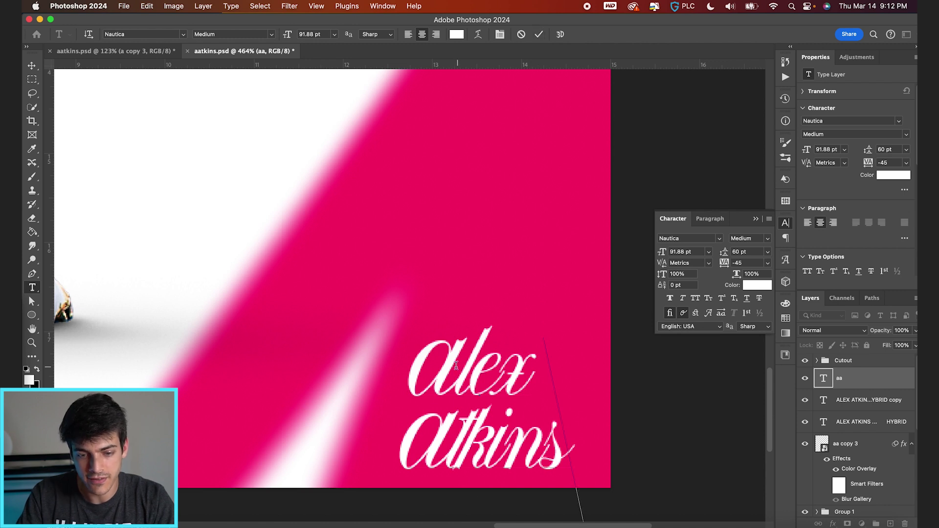
Step: Enlarge the initial "a" of both the first name and the surname to 132 pt
{"action": "left_click_drag", "start_coordinate": [457, 365], "coordinate": [420, 365]}
{"action": "left_click", "coordinate": [509, 403]}
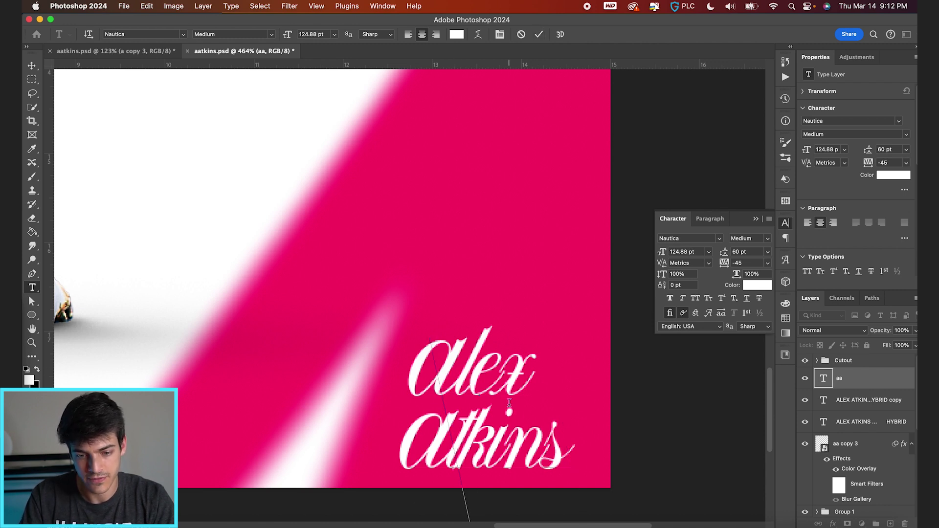
{"action": "key", "text": "shift+Right"}
{"action": "left_click_drag", "start_coordinate": [661, 255], "coordinate": [664, 254]}
{"action": "key", "text": "Left"}
{"action": "key", "text": "Up"}
{"action": "key", "text": "Down"}
{"action": "key", "text": "shift+Left"}
{"action": "key", "text": "Right"}
{"action": "key", "text": "Right"}
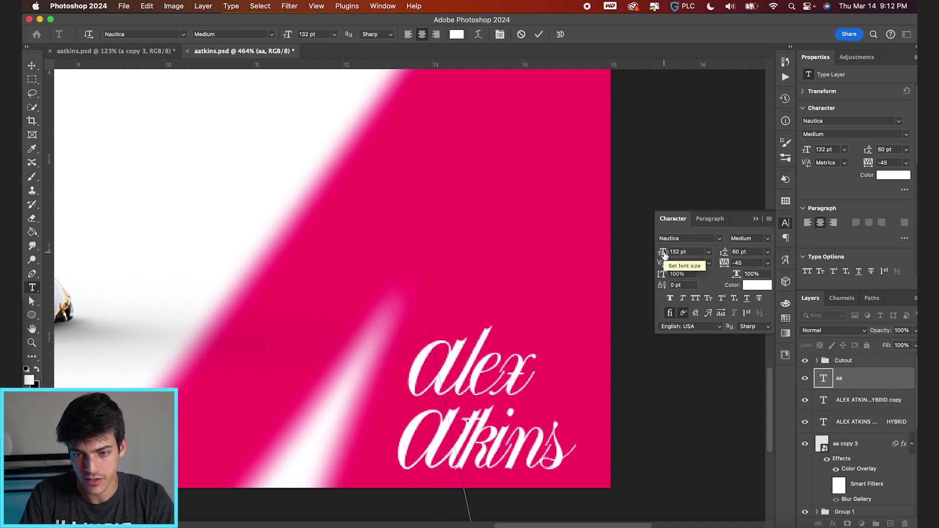
{"action": "key", "text": "shift+Left"}
{"action": "left_click", "coordinate": [687, 252]}
{"action": "type", "text": "1"}
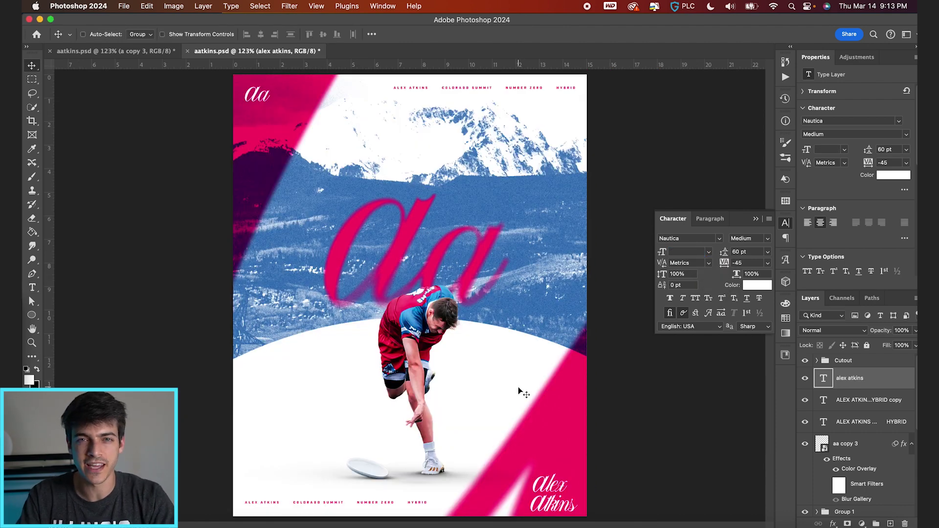
Step: Scale the two-line name text in the lower-right corner down to about 67%
{"action": "scroll", "coordinate": [519, 391], "scroll_direction": "up", "scroll_amount": 6}
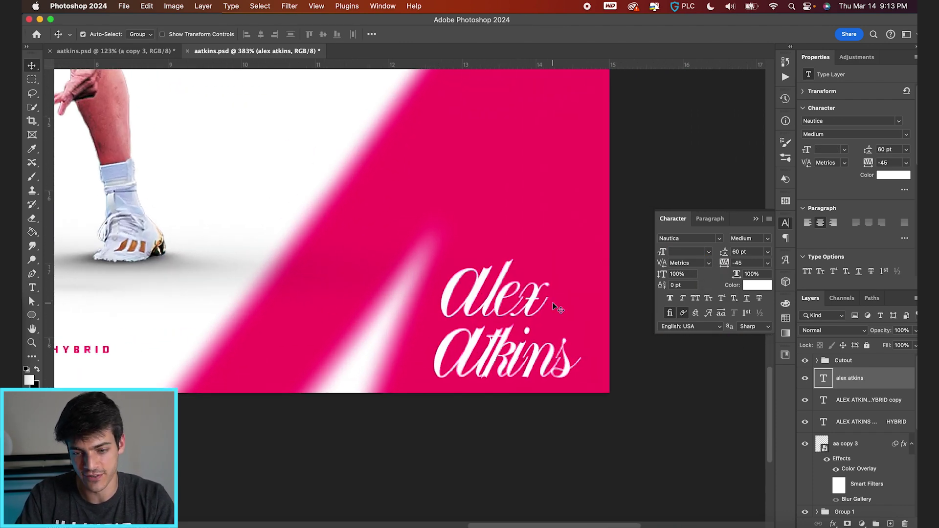
{"action": "key", "text": "ctrl+t"}
{"action": "left_click_drag", "start_coordinate": [602, 203], "coordinate": [573, 248]}
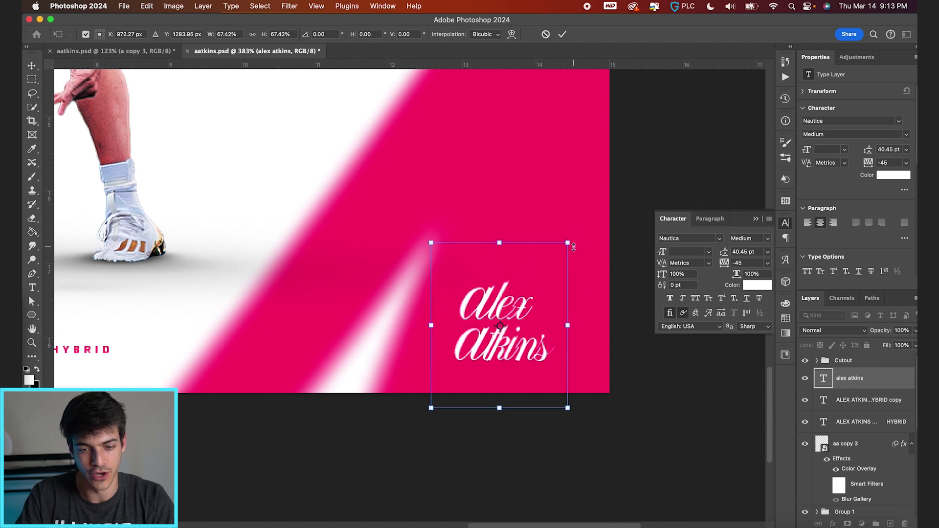
{"action": "key", "text": "Return"}
Step: Move the name text closer to the poster's lower-right corner and align its right edge against the document grid
{"action": "left_click_drag", "start_coordinate": [519, 363], "coordinate": [544, 363]}
{"action": "key", "text": "super+apostrophe"}
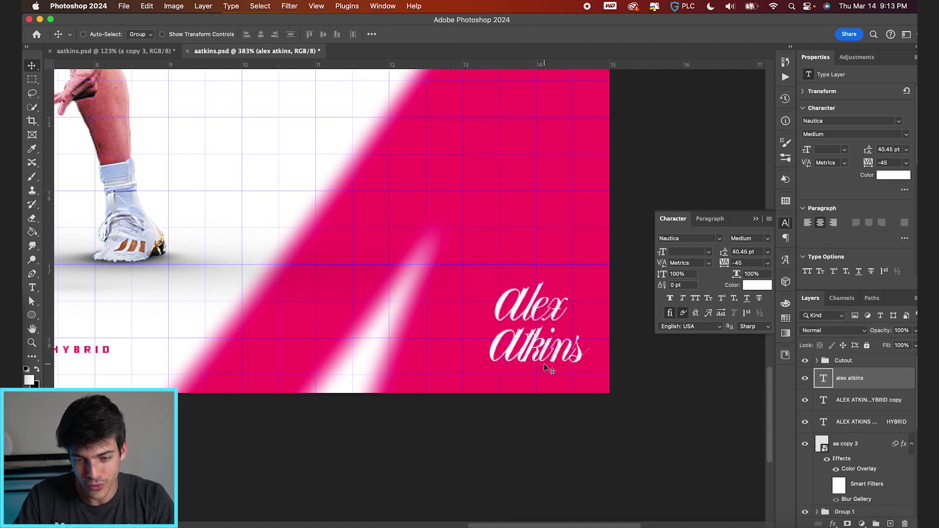
{"action": "key", "text": "Up"}
{"action": "key", "text": "Up"}
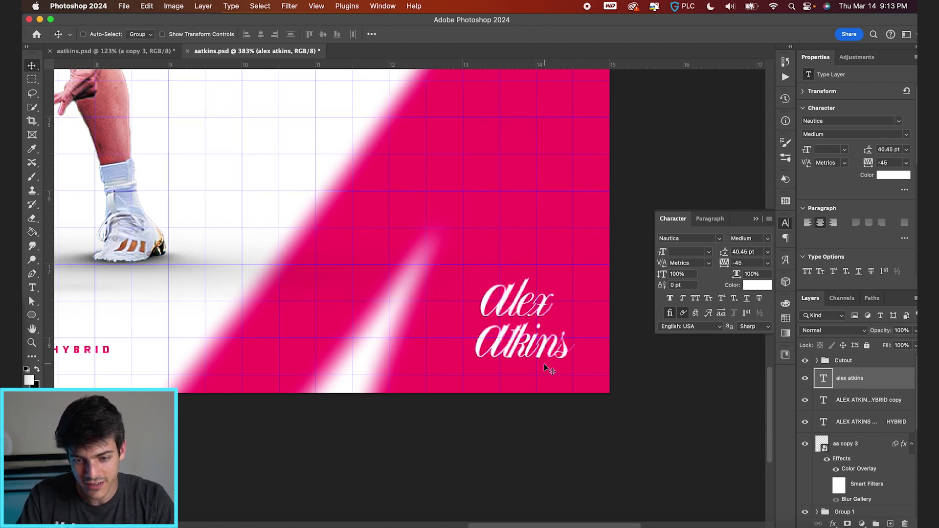
{"action": "key", "text": "Right"}
{"action": "key", "text": "Right"}
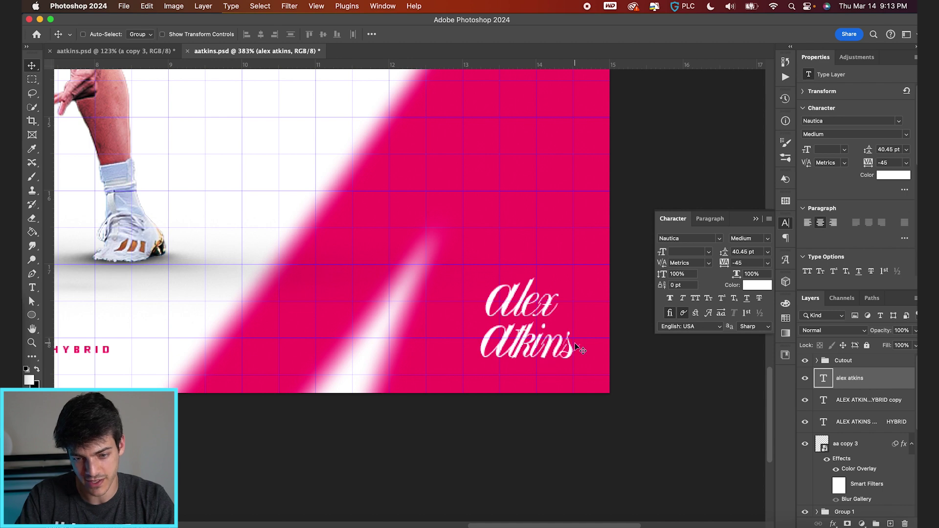
Step: Nudge the name text up to line it up with the spaced text line along the poster's lower edge
{"action": "key", "text": "super+plus"}
{"action": "key", "text": "Up"}
{"action": "key", "text": "Up"}
{"action": "scroll", "coordinate": [673, 395], "scroll_direction": "down", "scroll_amount": 3}
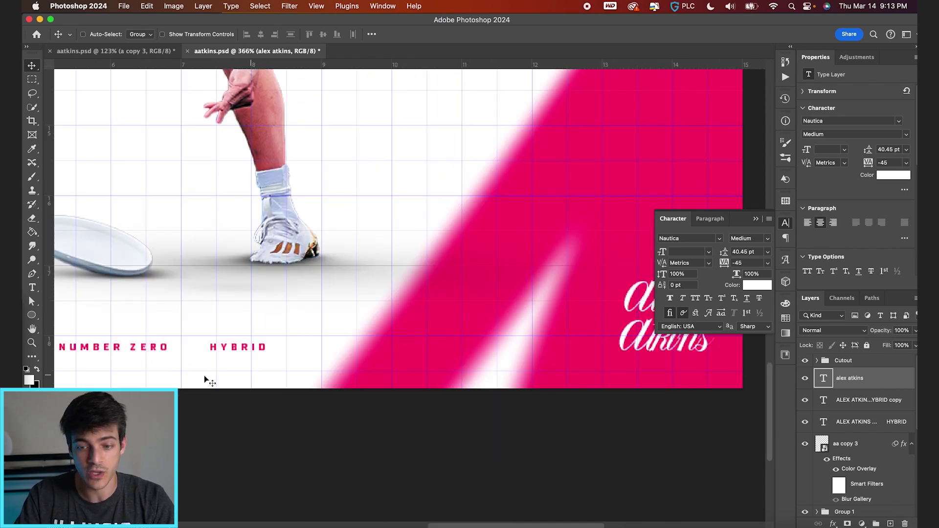
{"action": "left_click", "coordinate": [826, 405], "text": "super"}
{"action": "left_click", "coordinate": [828, 423], "text": "super"}
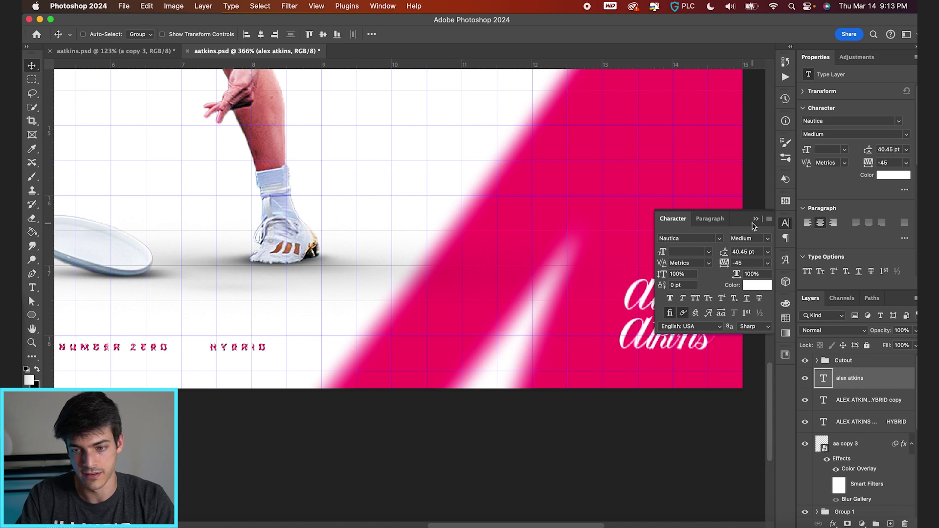
{"action": "left_click", "coordinate": [756, 219]}
{"action": "key", "text": "super+0"}
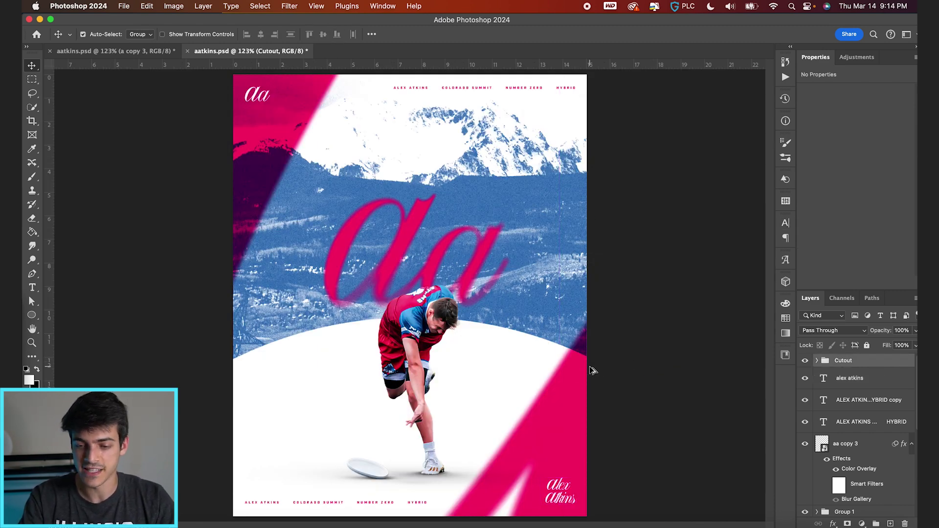
Step: Stamp all visible artwork onto a new topmost layer and convert that layer to a smart object
{"action": "key", "text": "super+shift+alt+n"}
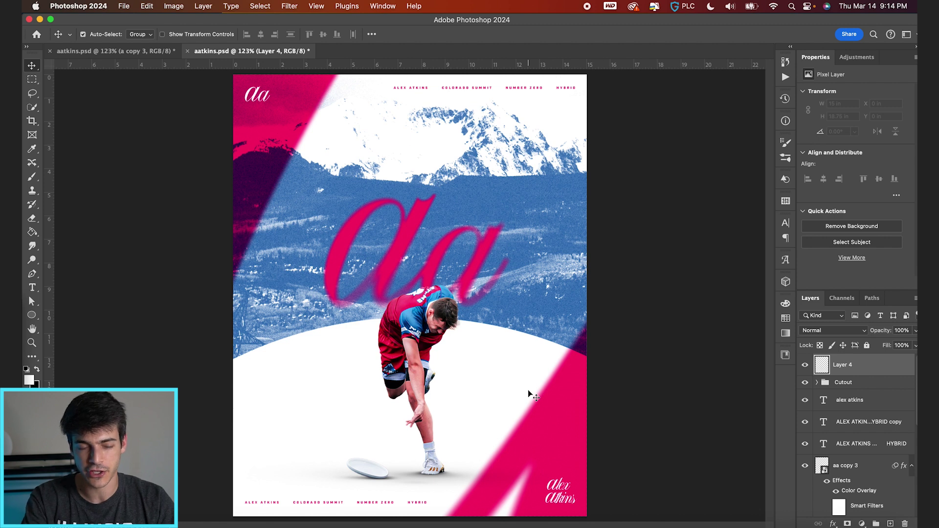
{"action": "key", "text": "super+shift+alt+e"}
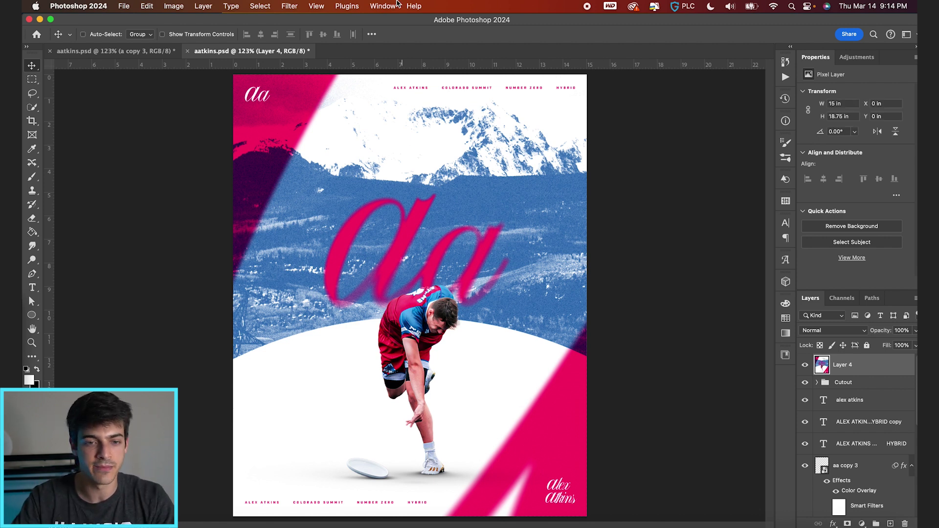
{"action": "left_click", "coordinate": [290, 6]}
{"action": "left_click", "coordinate": [309, 45]}
Step: Start a Camera Raw Filter on the stamped layer with exposure -0.05, contrast +13, highlights -4, shadows +30 and whites +17
{"action": "left_click", "coordinate": [289, 6]}
{"action": "left_click", "coordinate": [336, 95]}
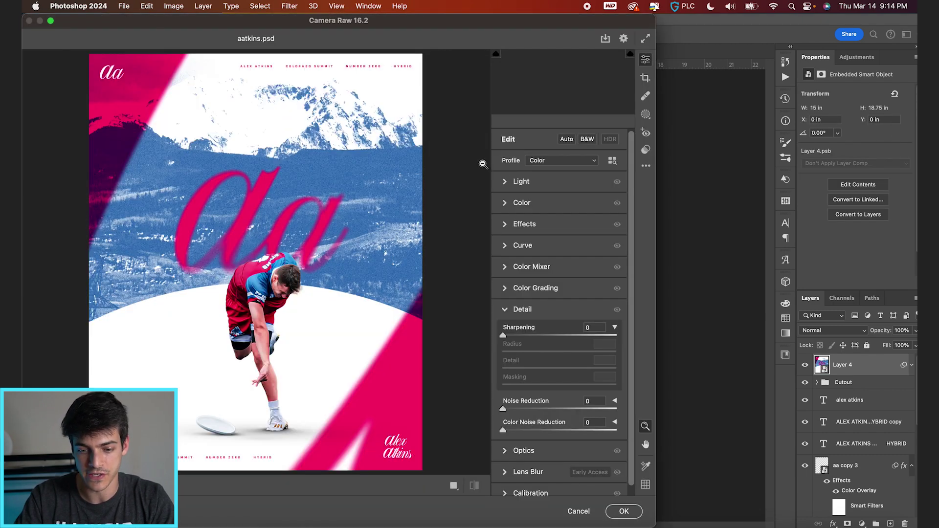
{"action": "left_click", "coordinate": [504, 182]}
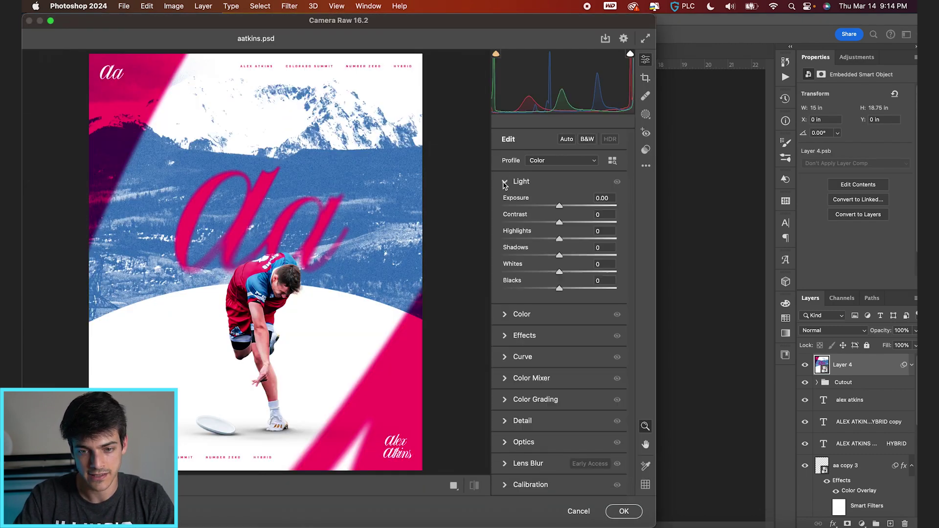
{"action": "left_click_drag", "start_coordinate": [560, 207], "coordinate": [567, 222]}
{"action": "left_click_drag", "start_coordinate": [559, 240], "coordinate": [564, 273]}
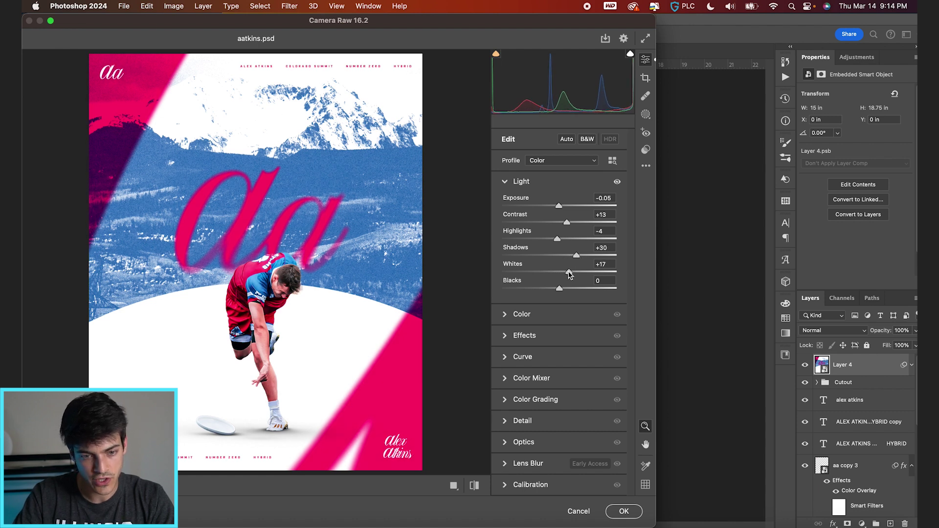
Step: Cool the color temperature slightly in Camera Raw, and set clarity to -9 and texture to +8
{"action": "left_click", "coordinate": [552, 314]}
{"action": "left_click_drag", "start_coordinate": [559, 245], "coordinate": [554, 248]}
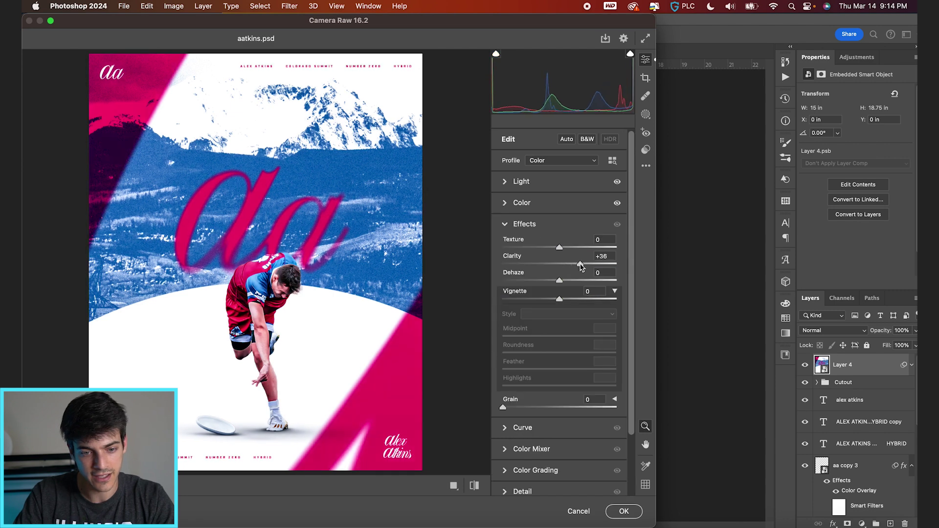
{"action": "left_click_drag", "start_coordinate": [580, 265], "coordinate": [552, 266]}
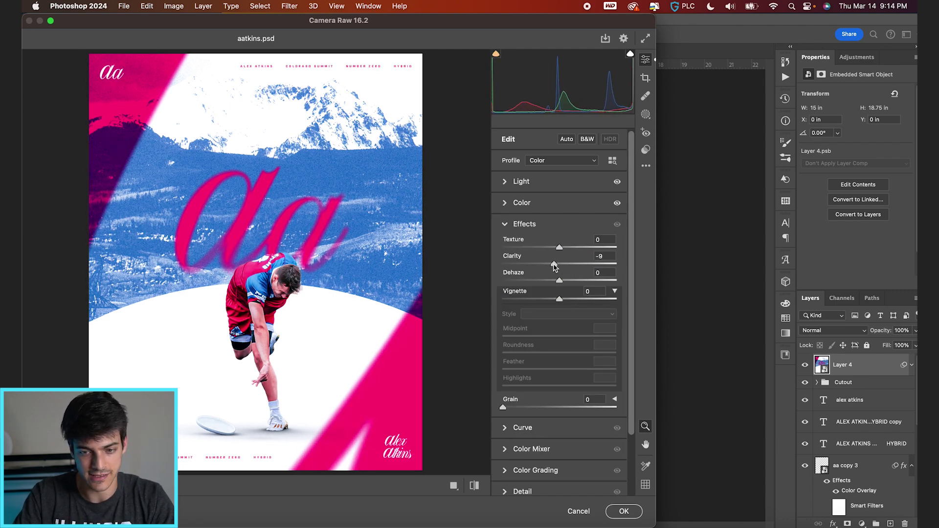
{"action": "left_click_drag", "start_coordinate": [561, 249], "coordinate": [564, 249]}
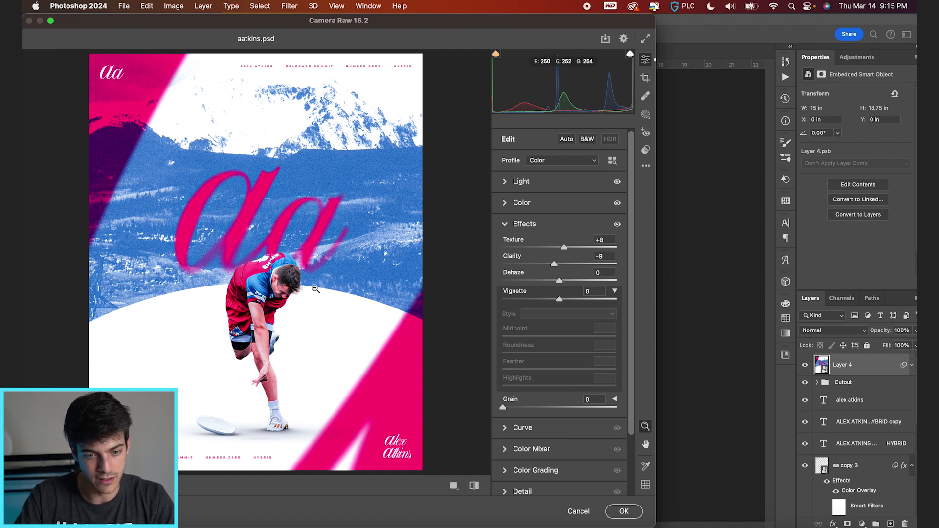
Step: Add grain of 35 and a slight dark vignette in Camera Raw, and apply the filter
{"action": "scroll", "coordinate": [530, 394], "scroll_direction": "down", "scroll_amount": 2}
{"action": "left_click_drag", "start_coordinate": [531, 378], "coordinate": [543, 379]}
{"action": "left_click", "coordinate": [293, 296]}
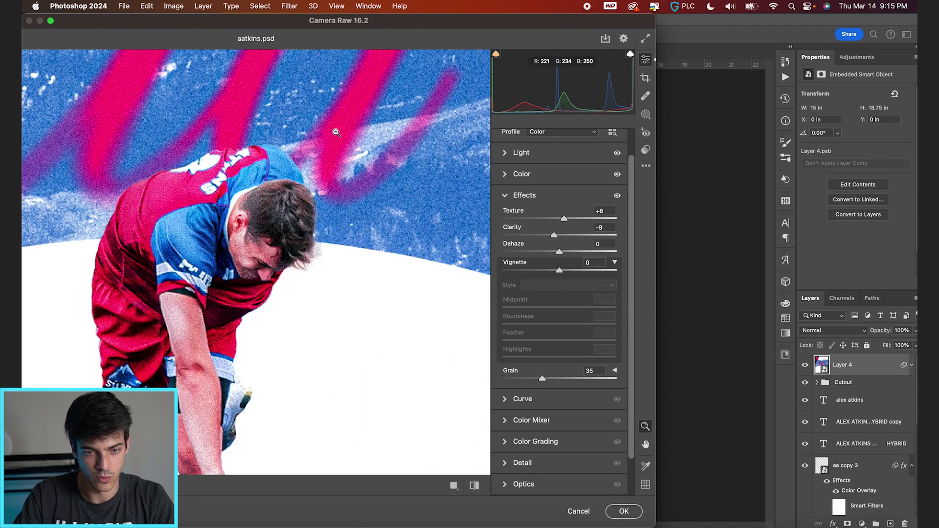
{"action": "scroll", "coordinate": [336, 132], "scroll_direction": "up", "scroll_amount": 3}
{"action": "left_click", "coordinate": [325, 180], "text": "alt"}
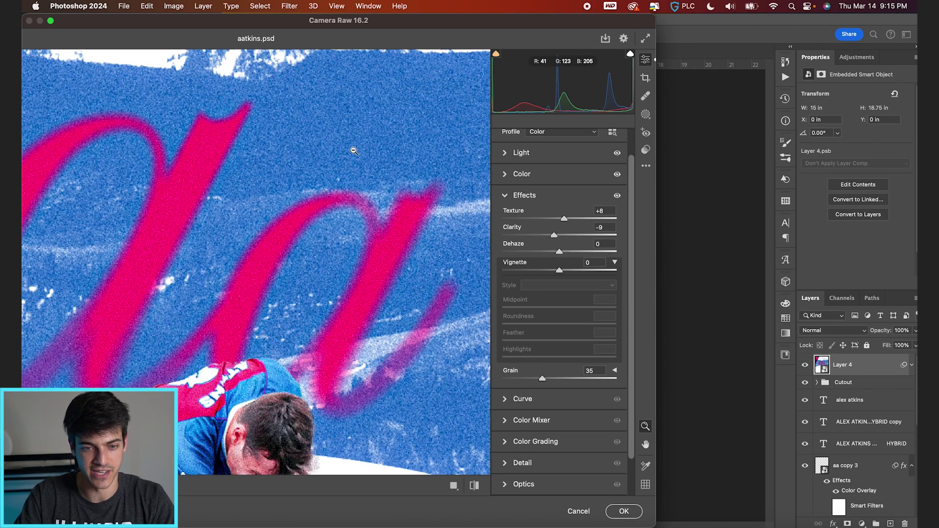
{"action": "left_click", "coordinate": [367, 166], "text": "alt"}
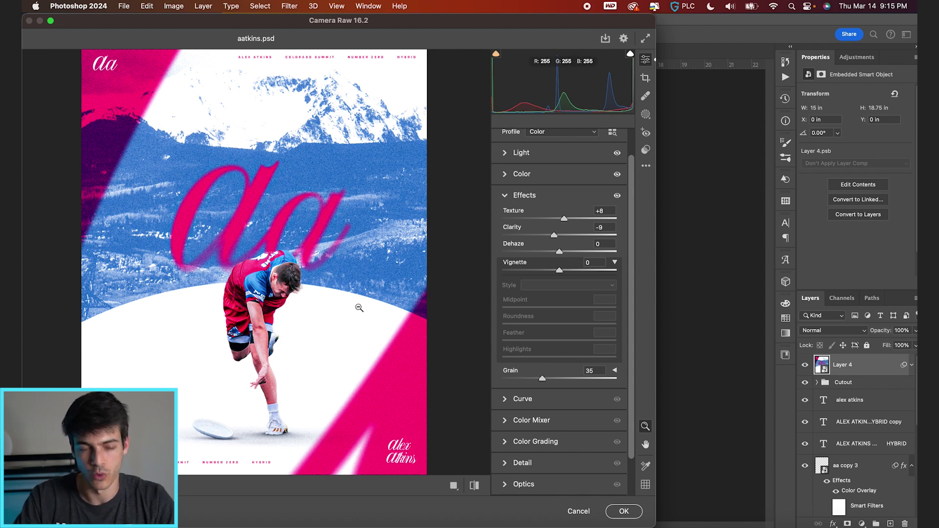
{"action": "scroll", "coordinate": [618, 396], "scroll_direction": "up", "scroll_amount": 2}
{"action": "left_click_drag", "start_coordinate": [559, 298], "coordinate": [552, 299]}
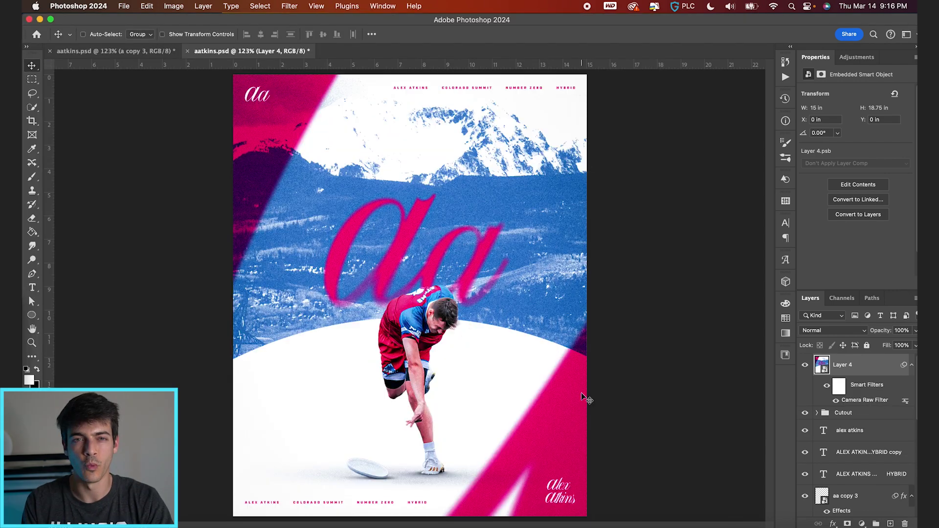
Step: Hide the filtered top layer and shift the Group 1 corner strokes slightly to the right
{"action": "scroll", "coordinate": [578, 459], "scroll_direction": "up", "scroll_amount": 3}
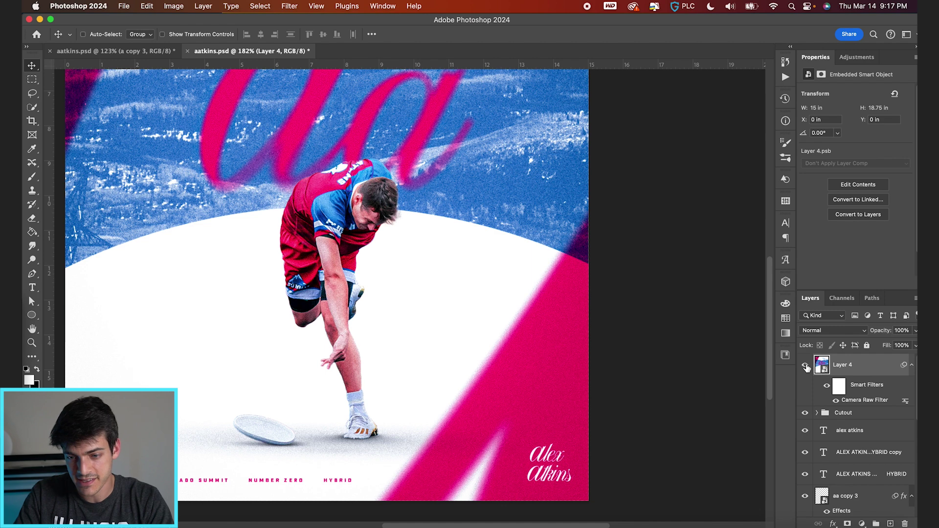
{"action": "left_click", "coordinate": [804, 365]}
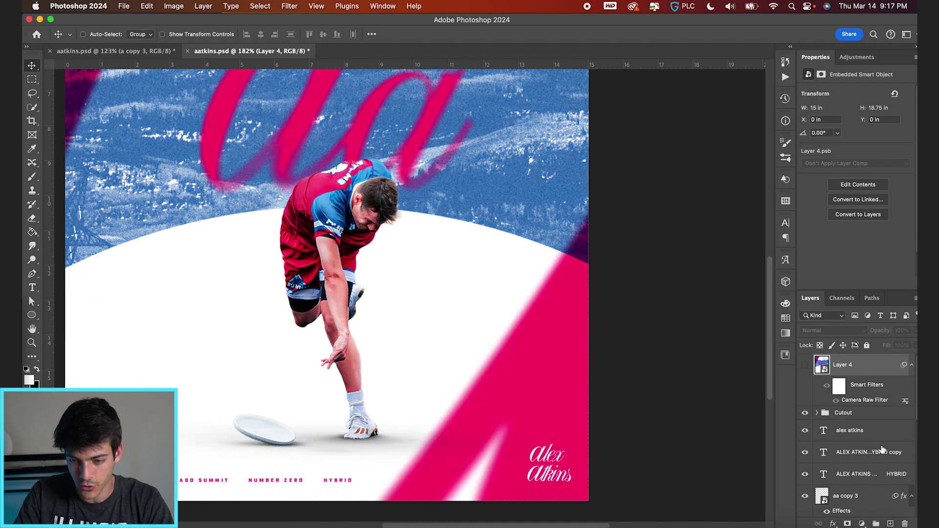
{"action": "scroll", "coordinate": [882, 449], "scroll_direction": "down", "scroll_amount": 3}
{"action": "scroll", "coordinate": [882, 449], "scroll_direction": "down", "scroll_amount": 3}
{"action": "left_click", "coordinate": [842, 385]}
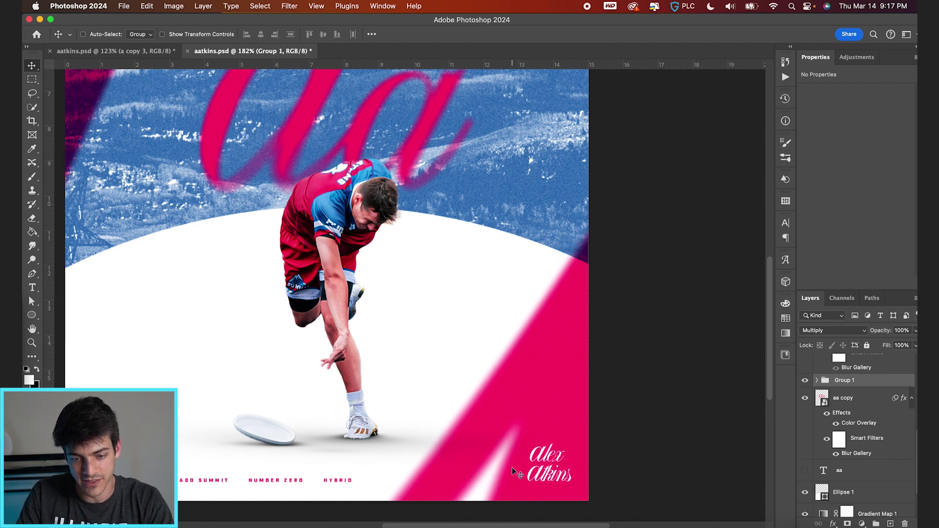
{"action": "key", "text": "super+0"}
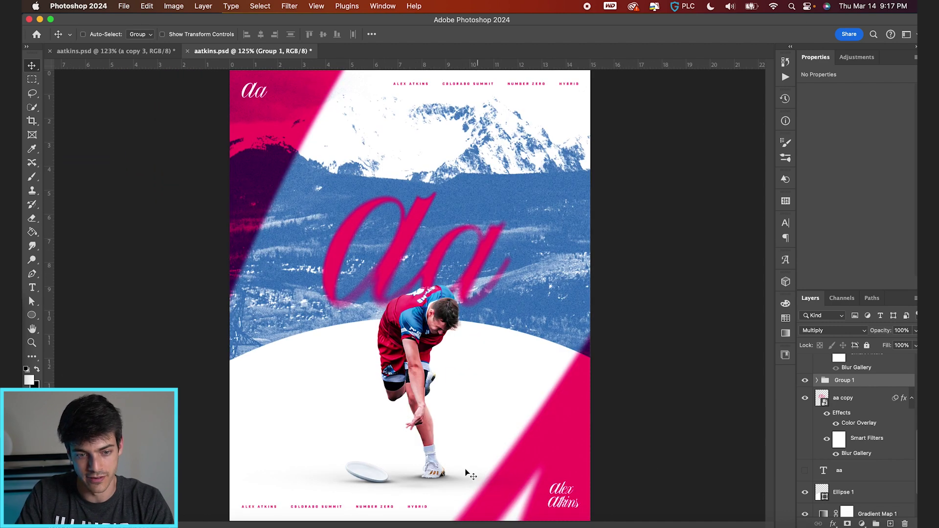
{"action": "key", "text": "super+minus"}
Step: Stamp the visible artwork onto a new layer directly above the Cutout group and convert it to a smart object
{"action": "scroll", "coordinate": [852, 428], "scroll_direction": "up", "scroll_amount": 5}
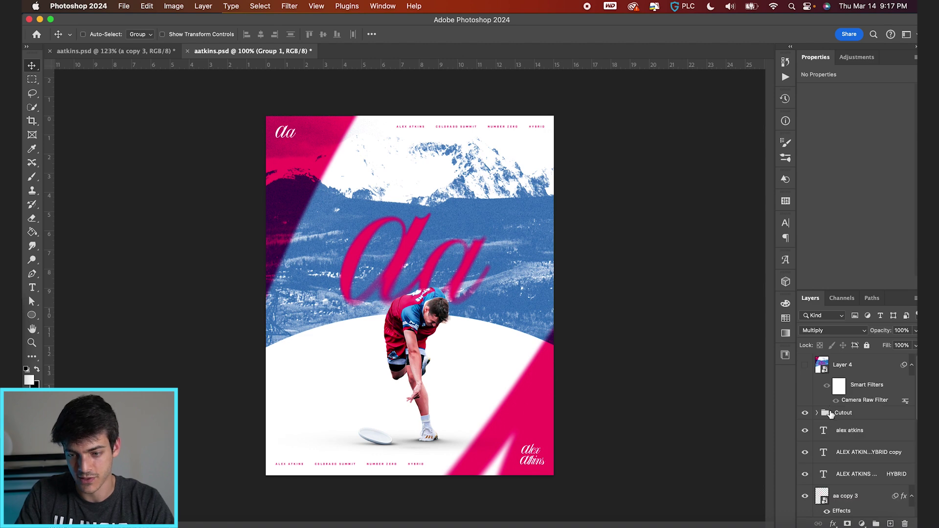
{"action": "key", "text": "super+shift+alt+n"}
{"action": "key", "text": "super+shift+alt+e"}
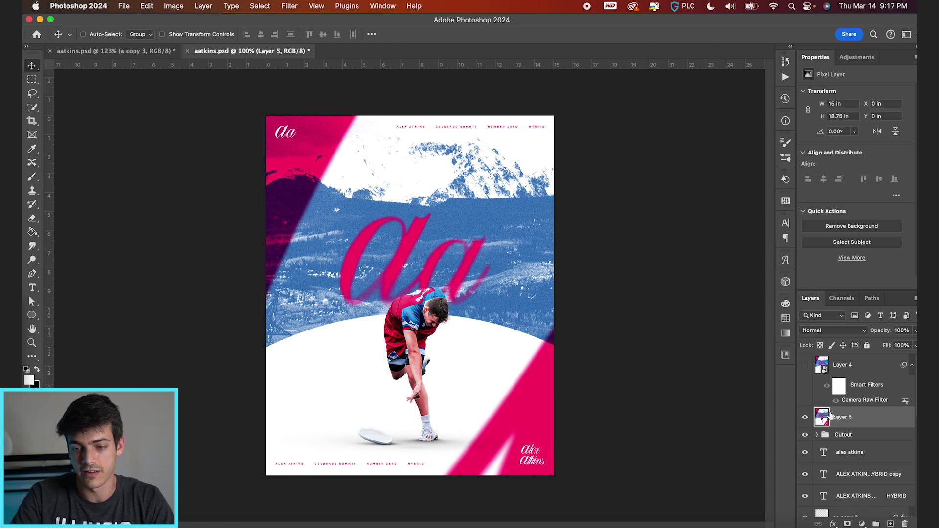
{"action": "left_click", "coordinate": [289, 6]}
{"action": "left_click", "coordinate": [297, 45]}
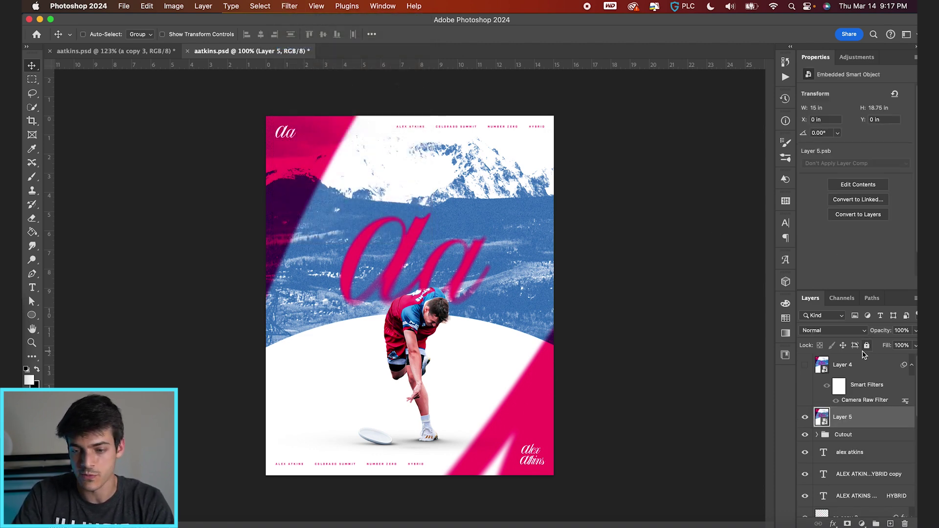
Step: Copy the Camera Raw smart filter from the hidden stamped layer to the new one, and save the document
{"action": "left_click_drag", "start_coordinate": [856, 386], "coordinate": [823, 418]}
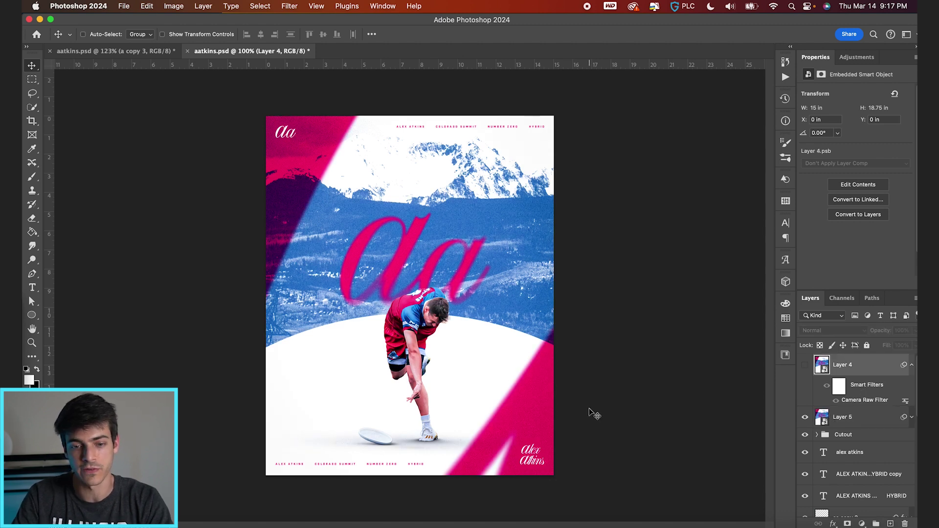
{"action": "key", "text": "super+s"}
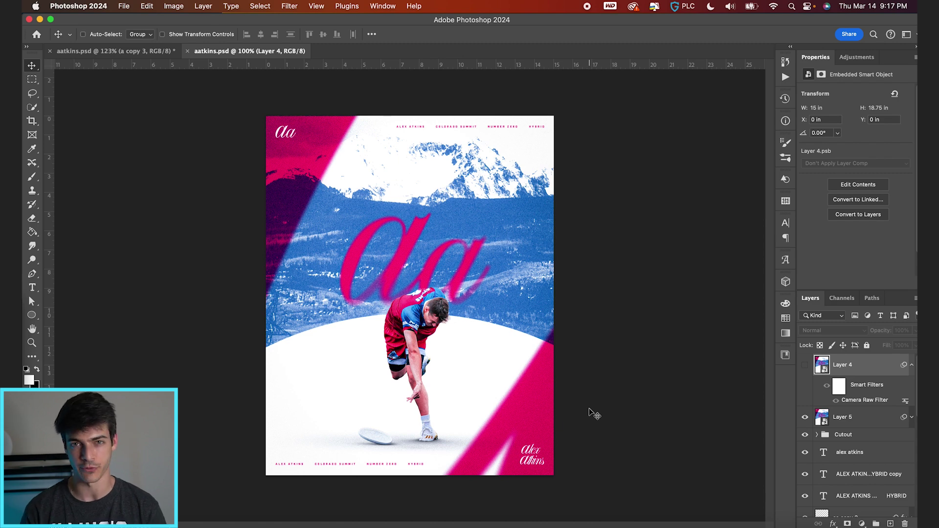
{"action": "key", "text": "super+0"}
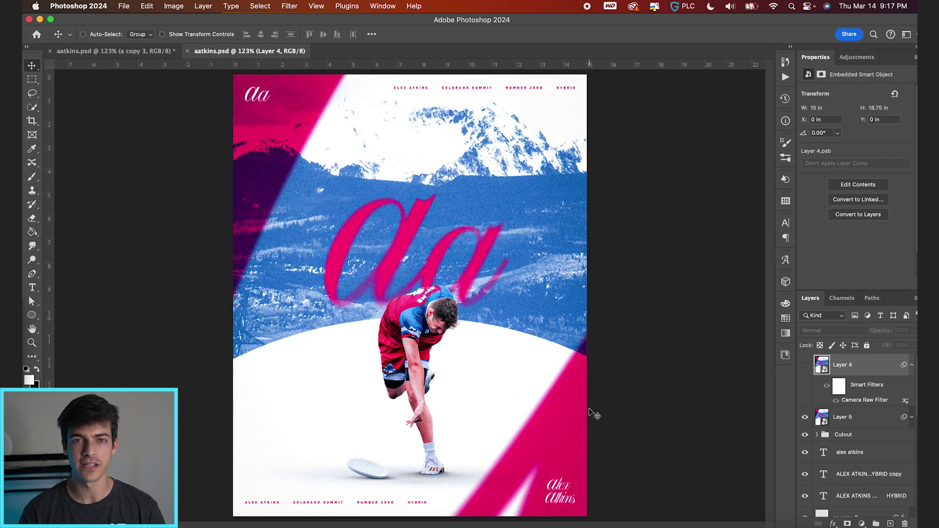